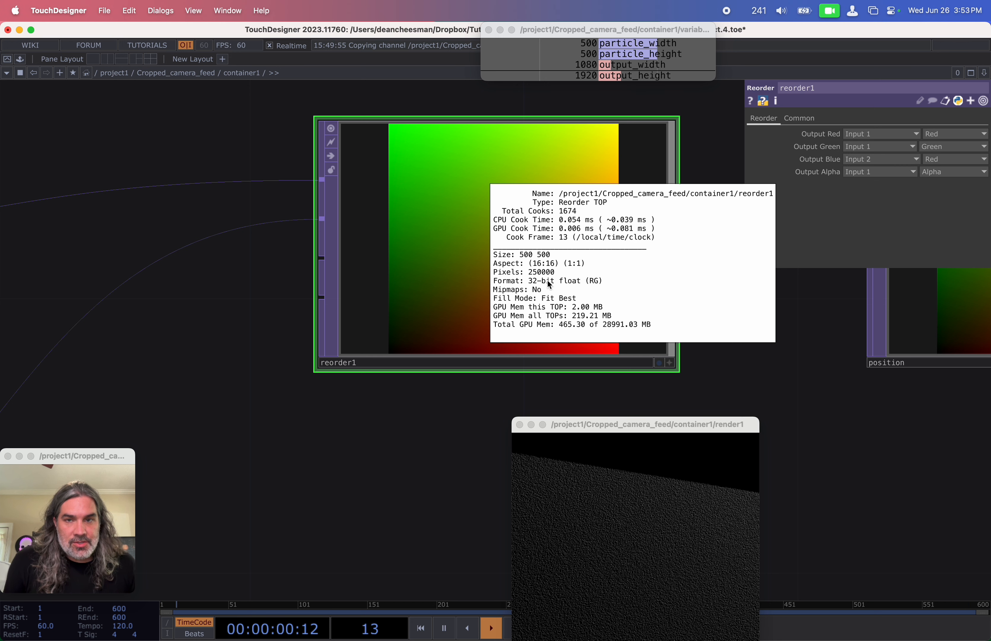
Set the pixel format of the reorder1 TOP to 32-bit float (RGBA).
click(803, 119)
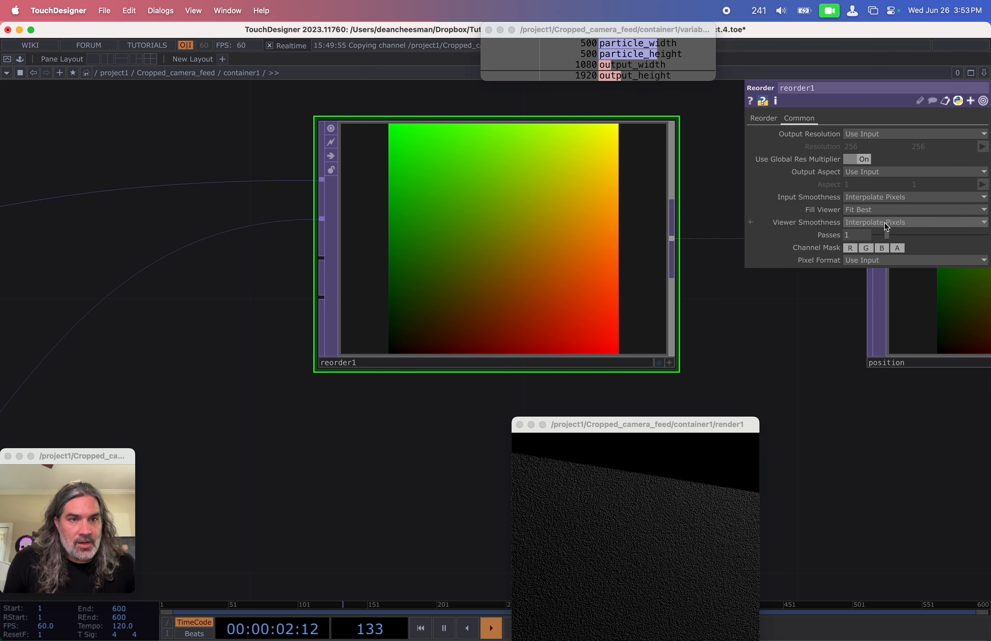
click(899, 261)
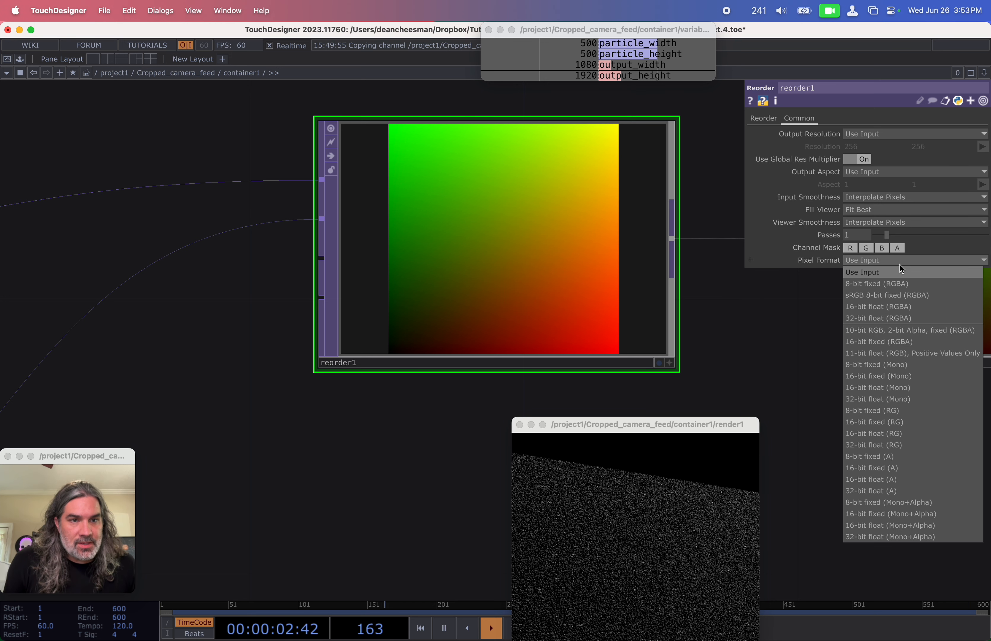
click(878, 318)
drag(780, 328, 615, 317)
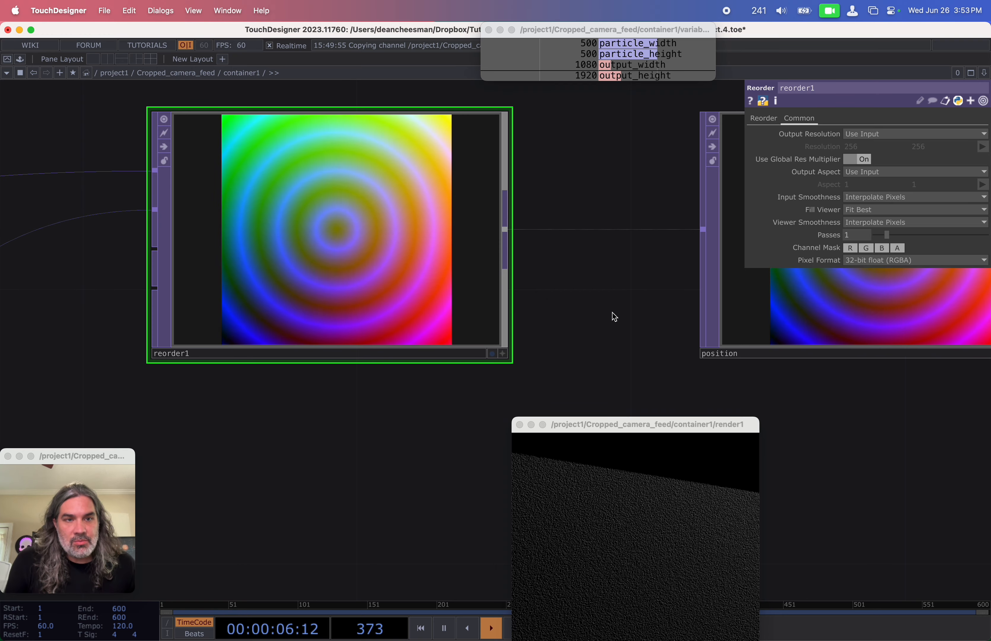
Select the geo1 component and move the render1 viewer window so that more of the render is visible.
scroll(485, 365, down, 3)
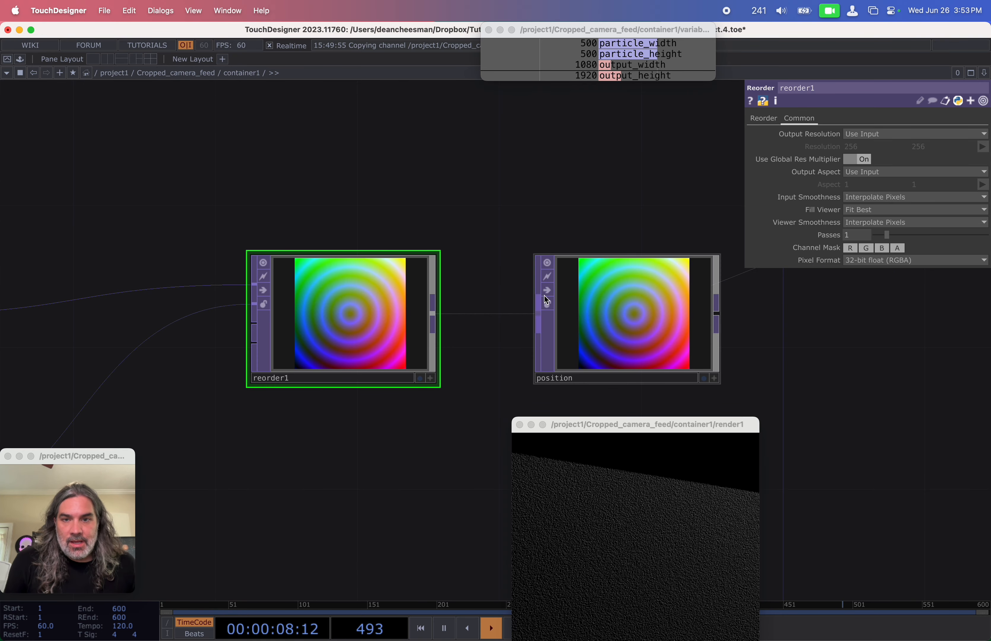
drag(740, 370, 358, 372)
scroll(358, 372, down, 2)
drag(518, 324, 287, 424)
scroll(288, 427, down, 2)
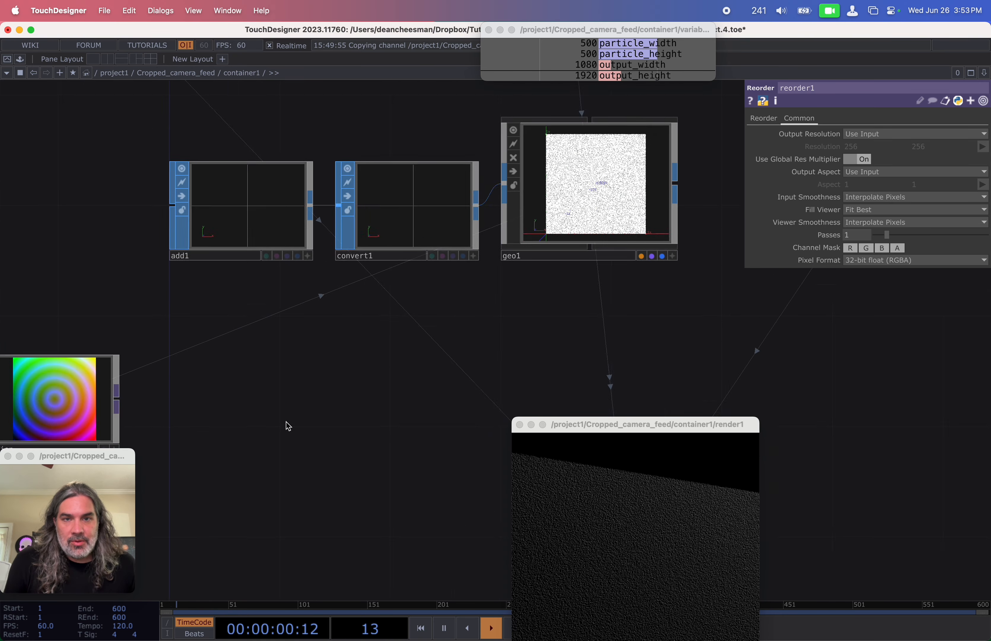
click(462, 293)
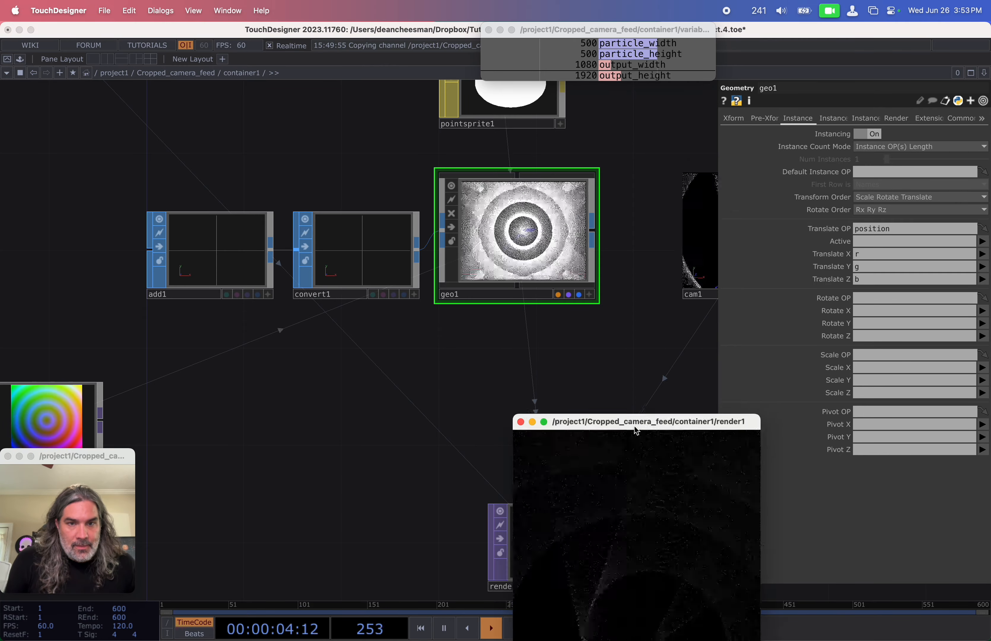
drag(634, 425, 759, 222)
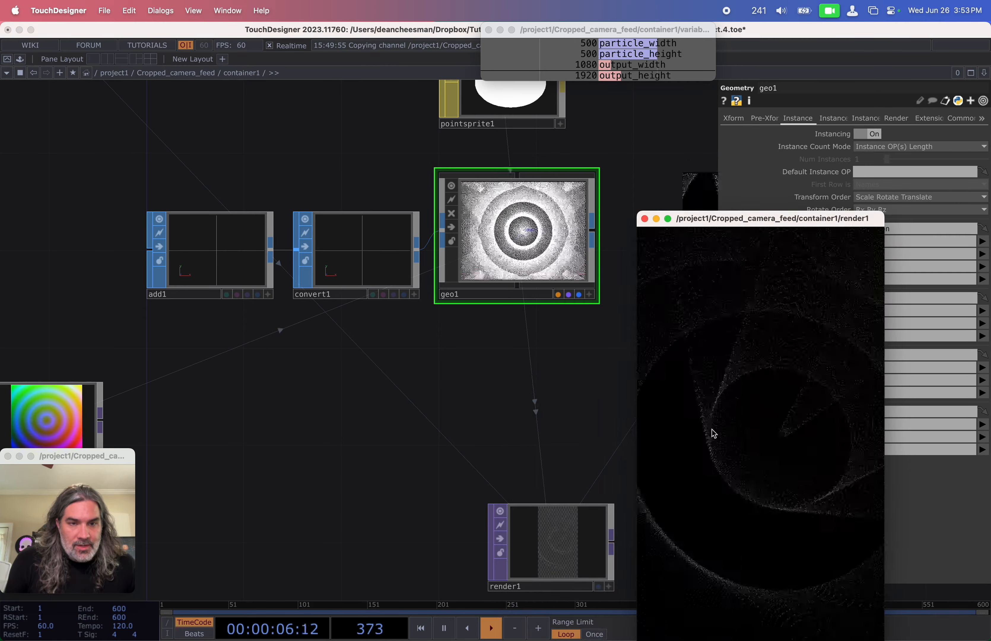
Insert a Math TOP into the connection between ramp1 and reorder1, spaced slightly away from ramp1.
scroll(536, 325, down, 5)
scroll(536, 325, left, 4)
scroll(525, 327, right, 6)
scroll(526, 328, up, 2)
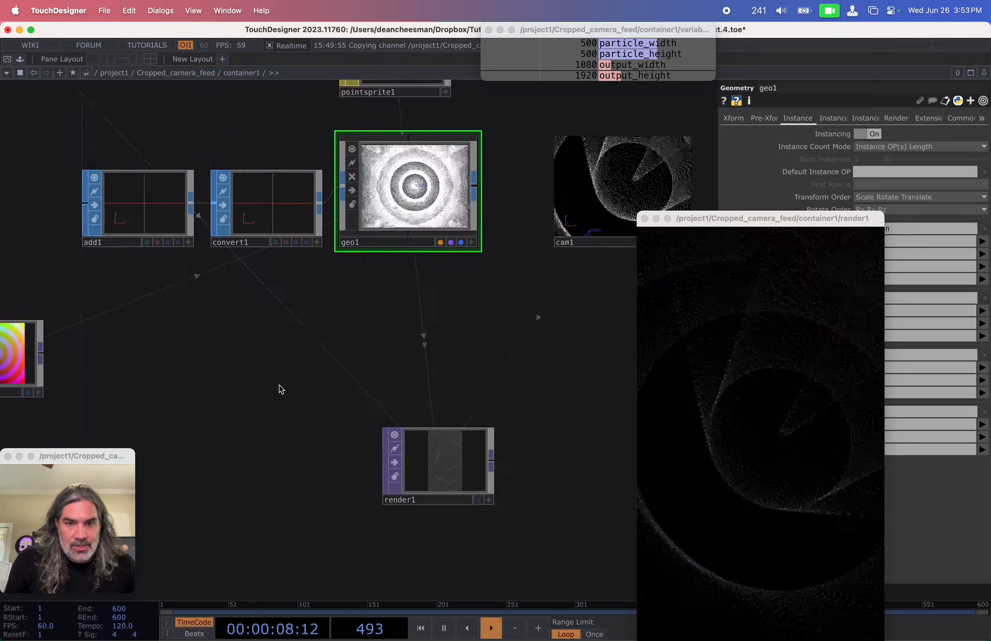
scroll(437, 382, left, 10)
scroll(437, 382, down, 3)
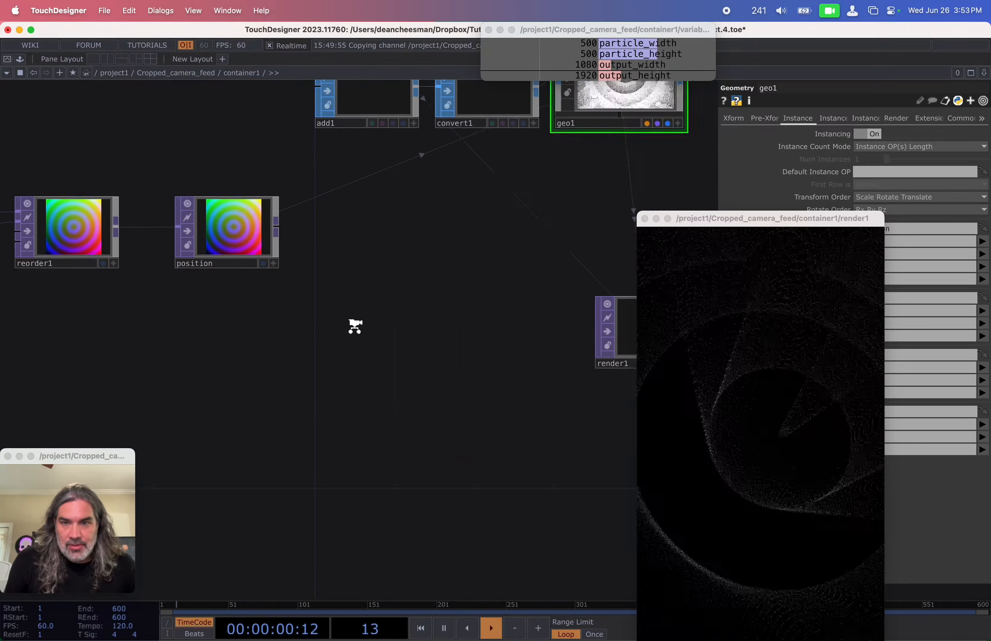
scroll(395, 358, left, 2)
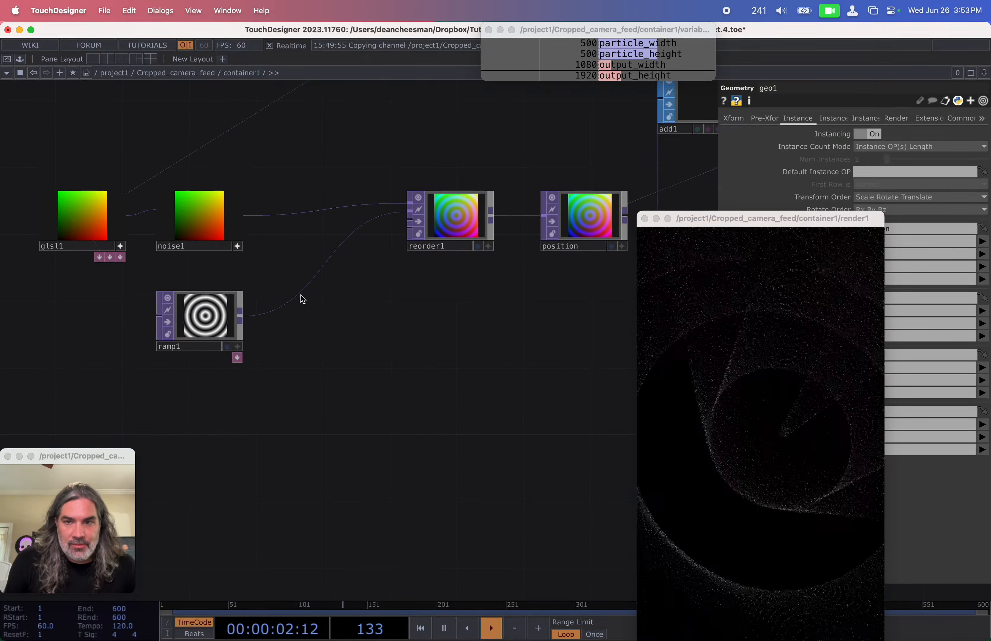
right_click(293, 298)
click(302, 286)
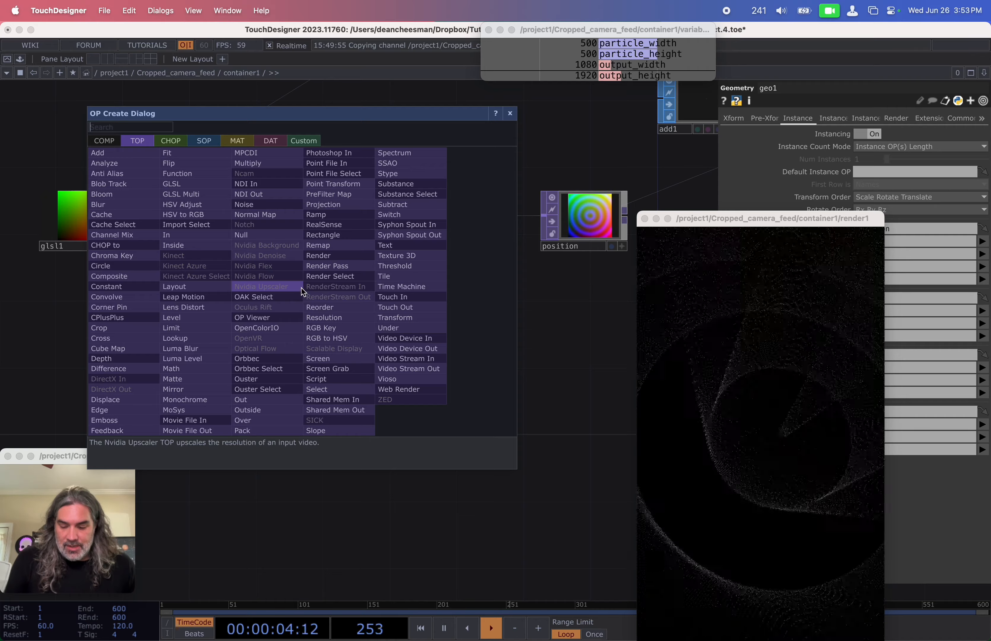
text(mat)
click(177, 368)
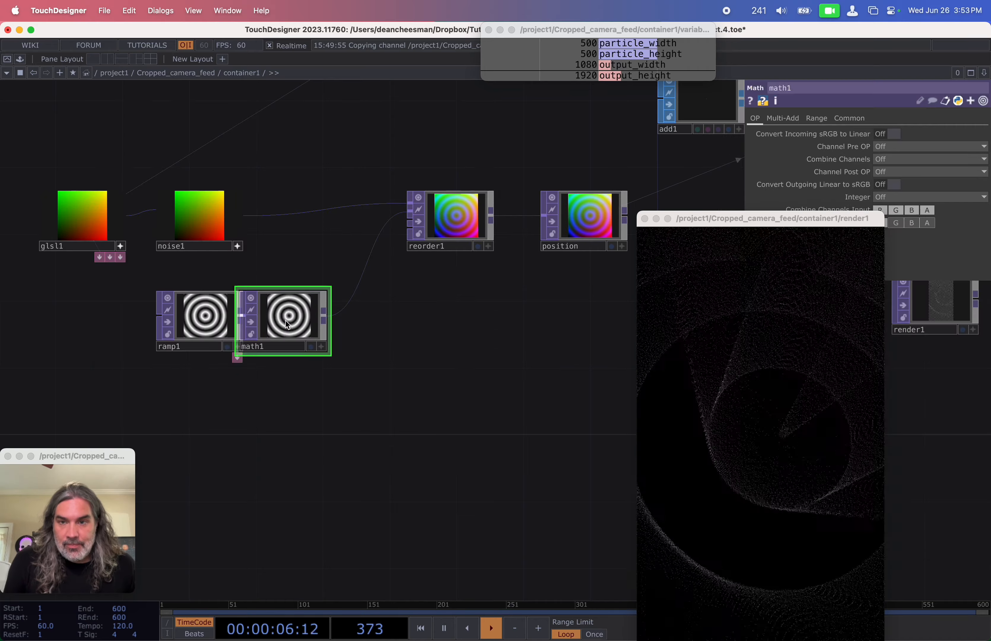
click(302, 321)
Set the Multiply value of the math1 TOP to -0.06.
click(817, 118)
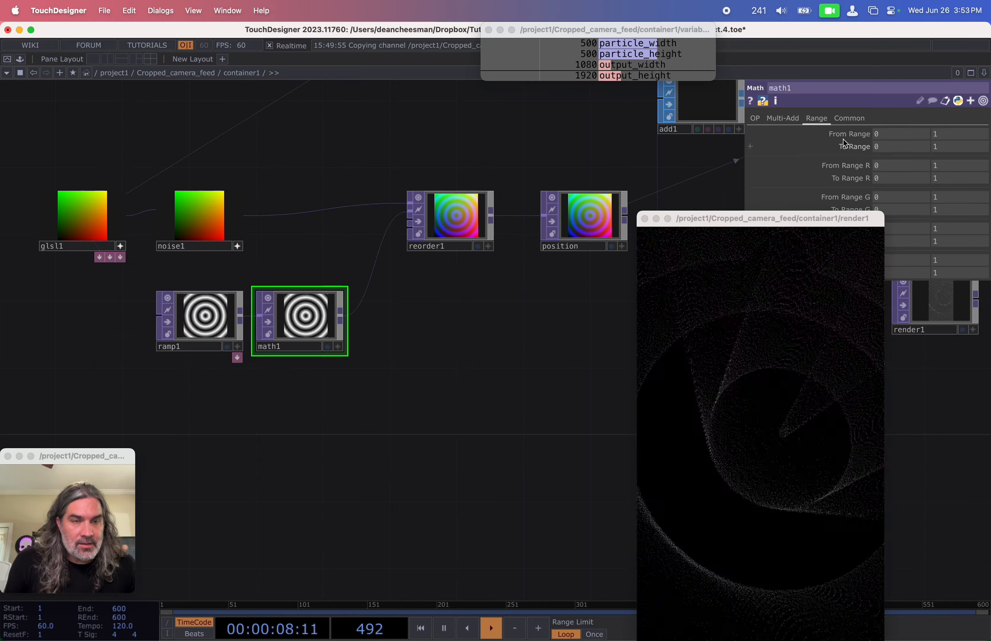
click(782, 118)
click(913, 146)
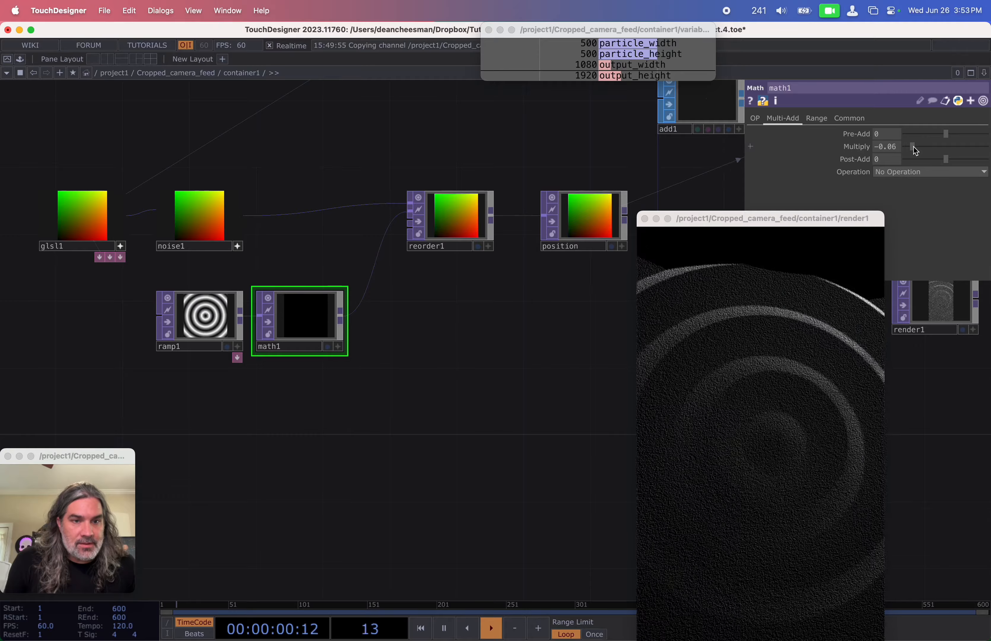
scroll(473, 376, down, 5)
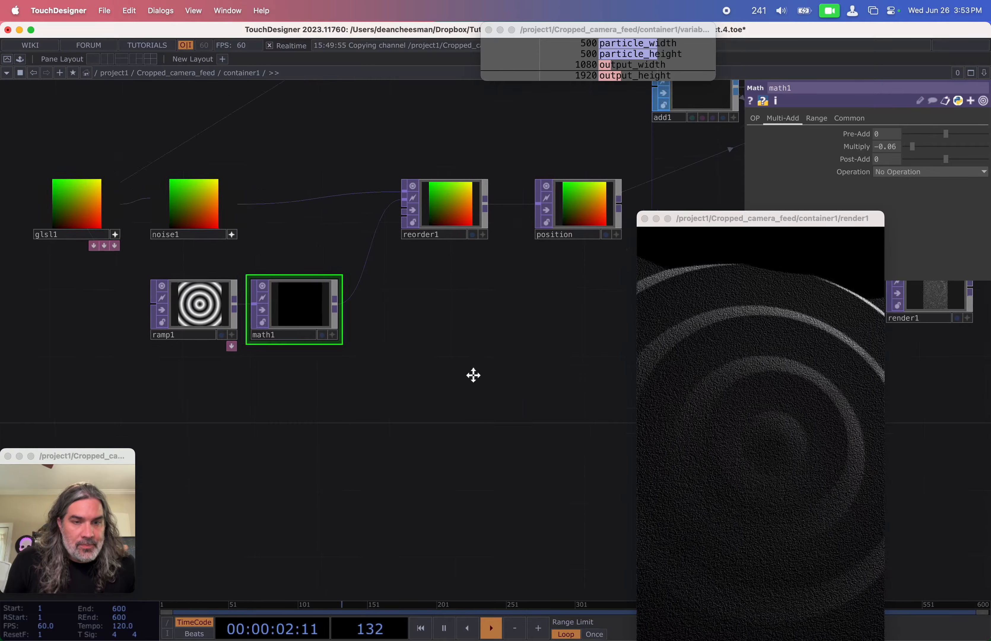
Set Interpolate Notches of ramp1 to Ease-in, Ease-out, with the render1 viewer window moved clear of its parameters.
drag(755, 229, 677, 162)
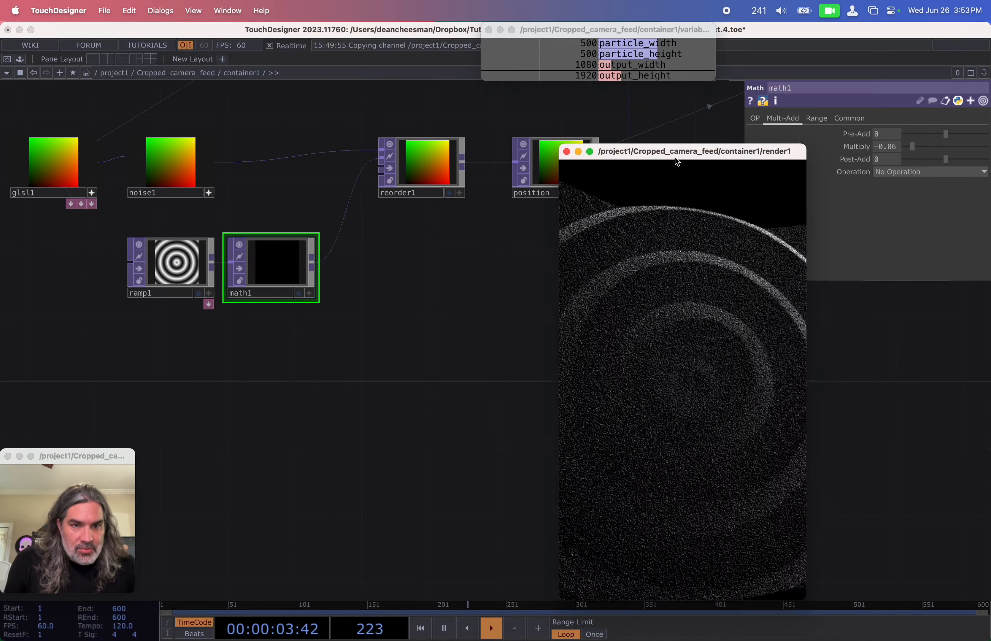
click(152, 307)
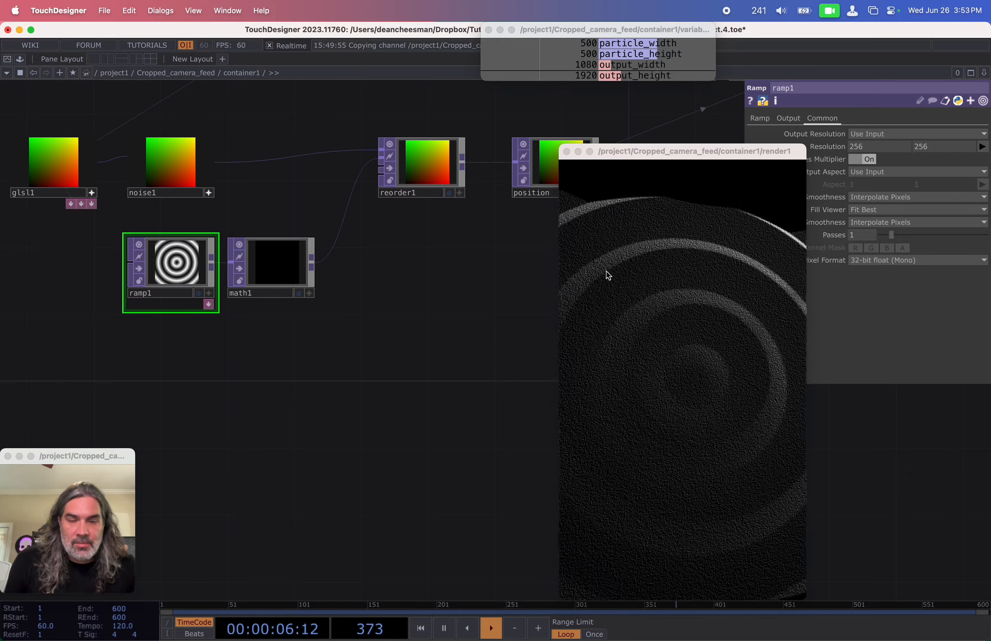
click(759, 118)
drag(765, 151, 673, 143)
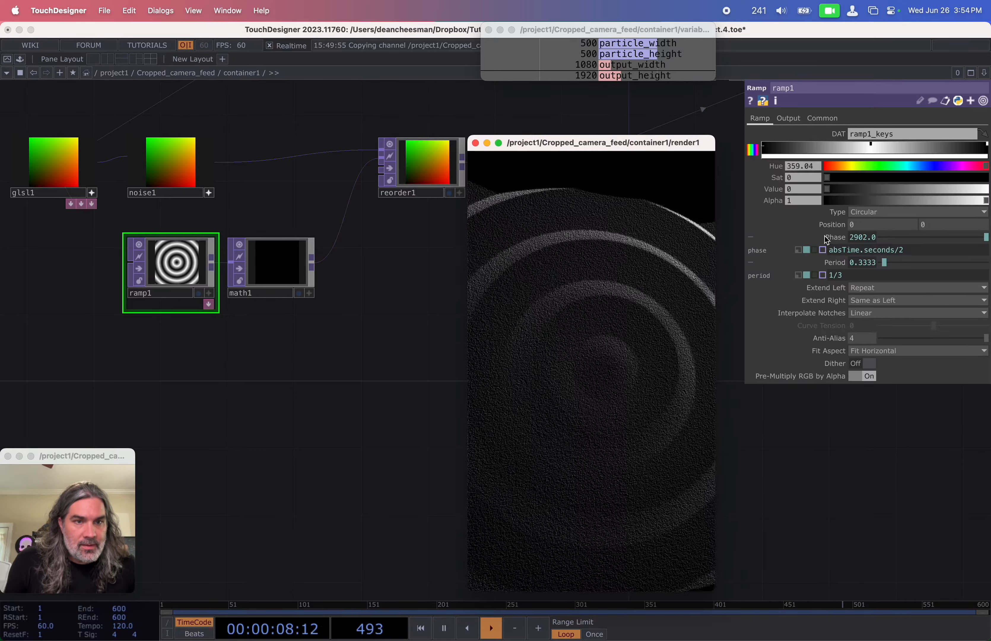
click(877, 314)
click(881, 348)
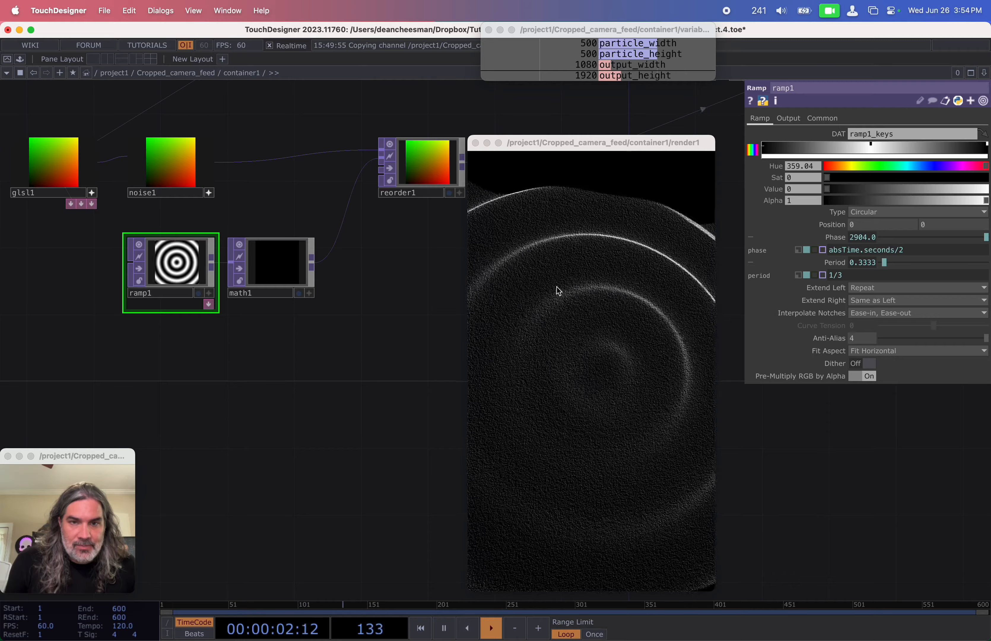
Move the render1 viewer window off the network and place the render1 node directly beneath geo1.
drag(603, 165, 845, 133)
drag(589, 338, 449, 342)
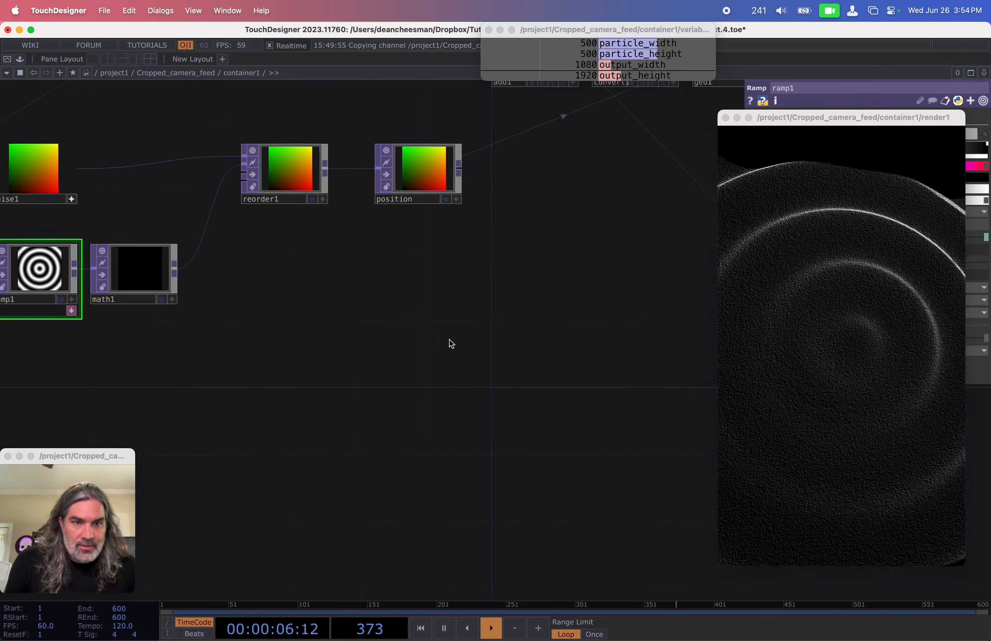
scroll(448, 341, down, 5)
drag(371, 353, 368, 381)
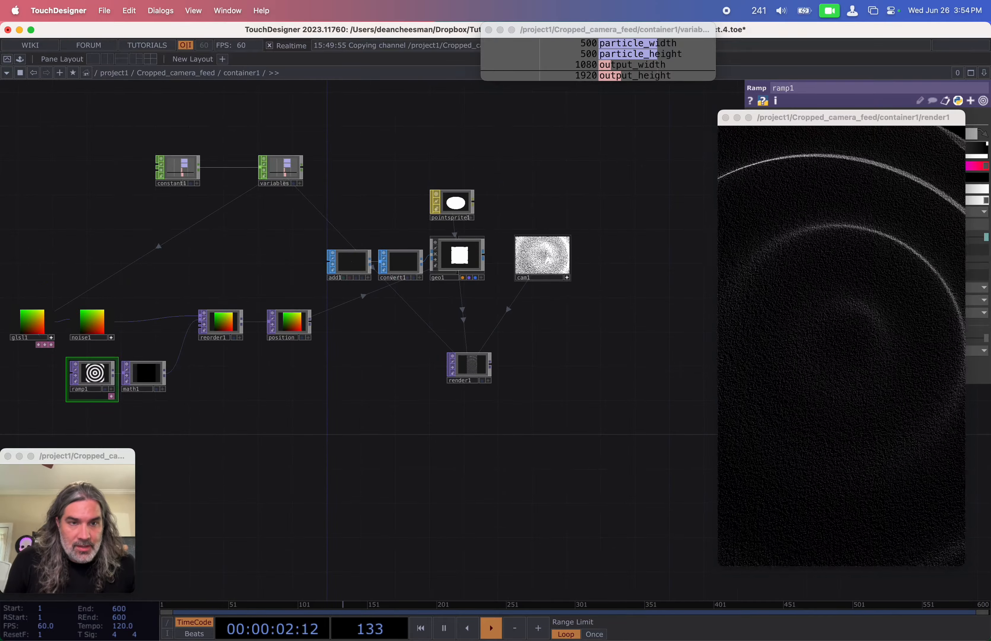
drag(417, 356, 410, 343)
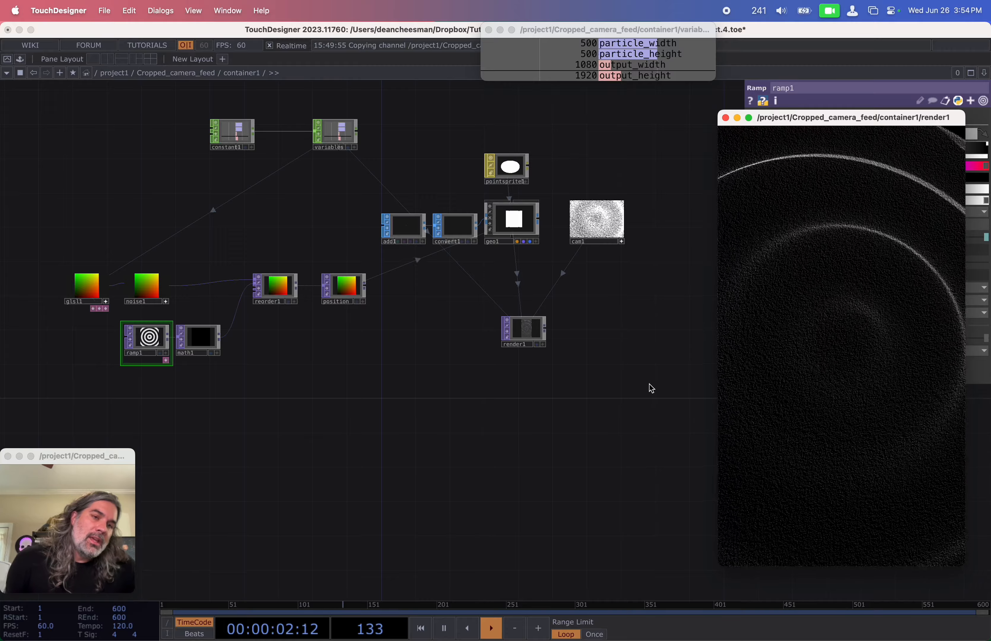
drag(531, 332, 515, 282)
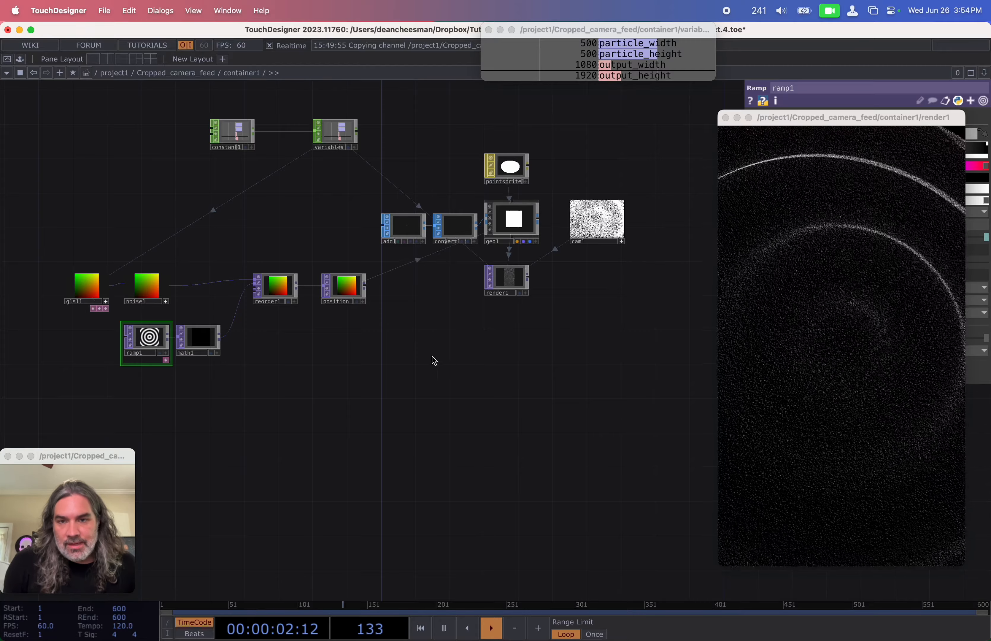
Add a Rectangle SOP in the empty area below the position and add1 nodes.
key(Tab)
click(310, 220)
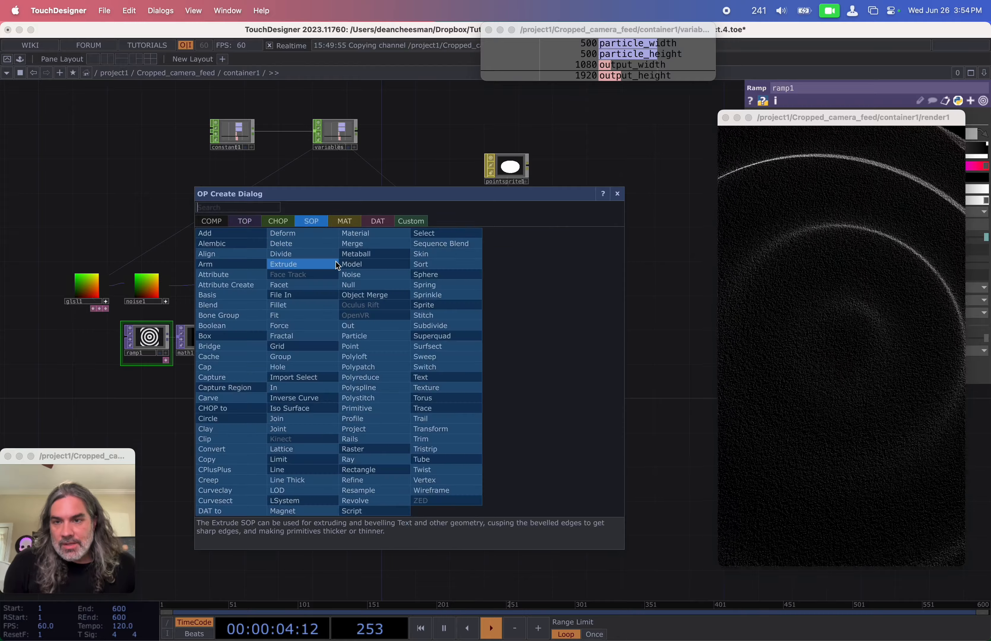
text(rec)
click(368, 469)
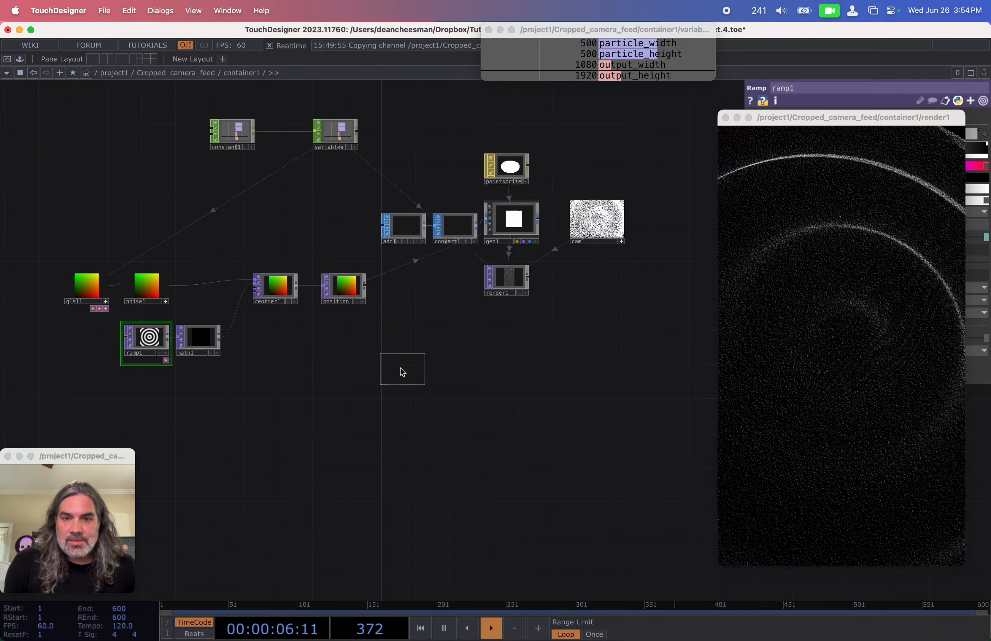
click(401, 366)
Set the rectangle's Center X and Y to .5 after moving the render1 viewer window away from the parameters.
drag(801, 119, 828, 397)
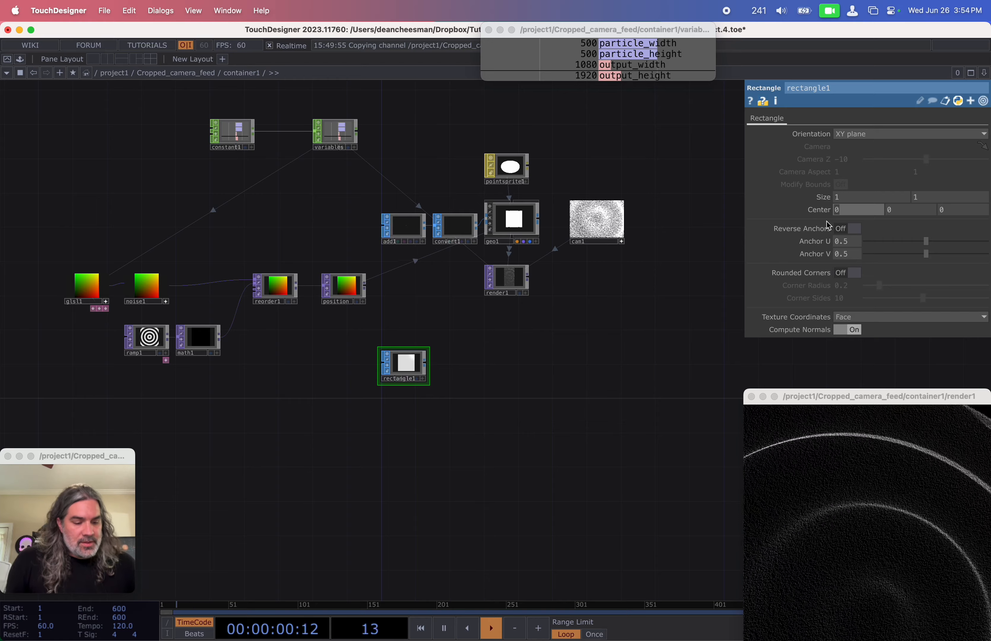
text(.5)
key(Tab)
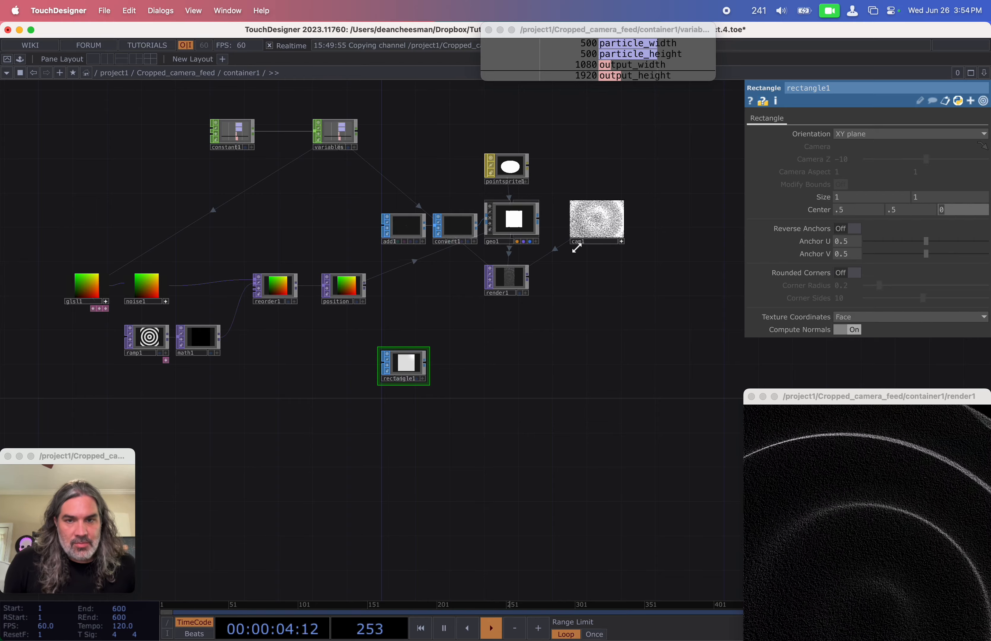
Add a Geometry COMP fed by rectangle1 and place it below render1.
scroll(534, 336, up, 1)
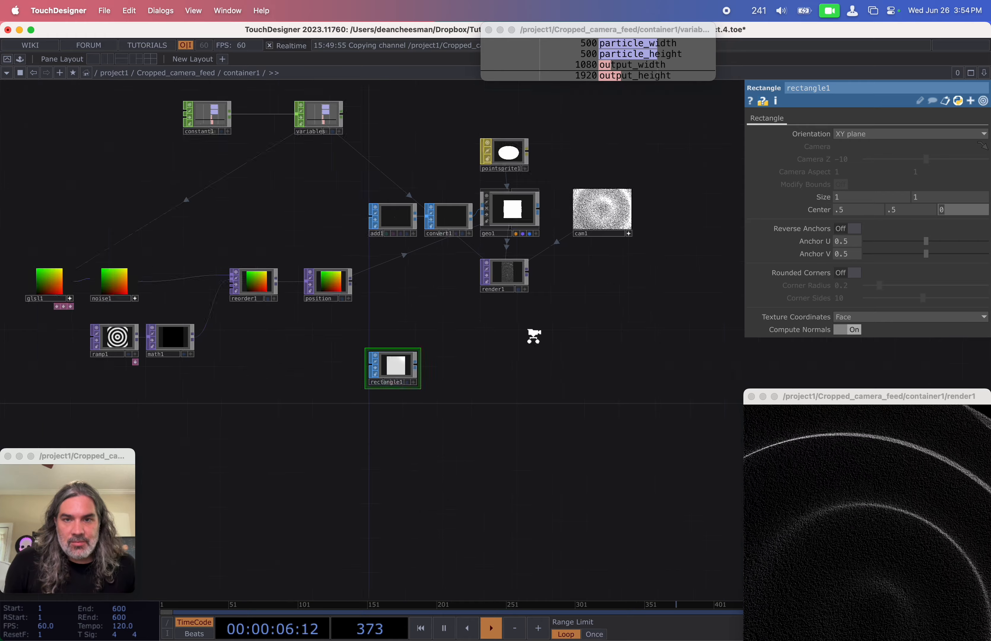
scroll(534, 336, up, 3)
click(380, 373)
key(Tab)
text(ge)
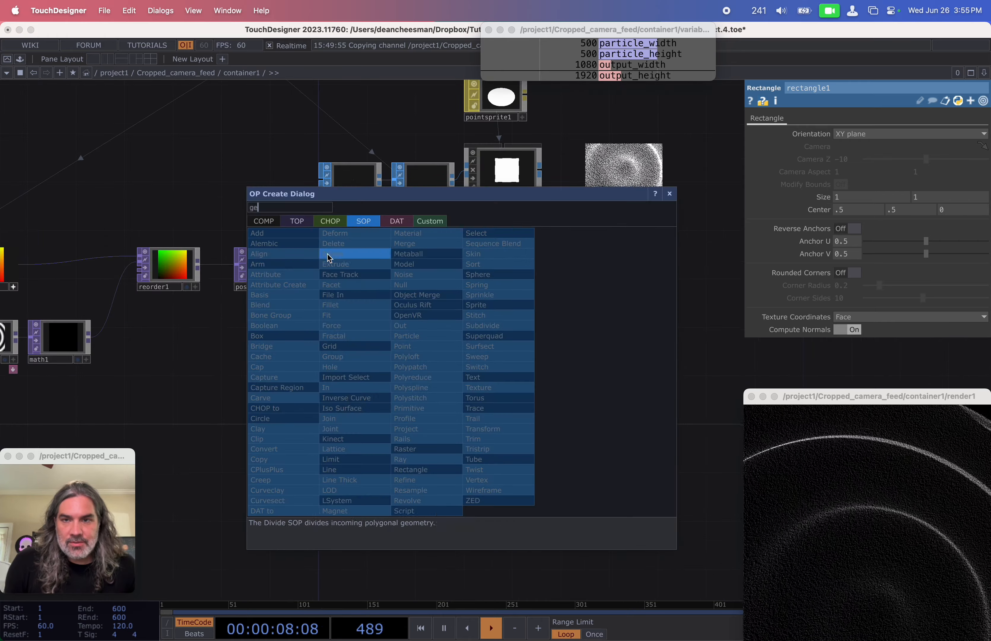
click(264, 221)
click(283, 323)
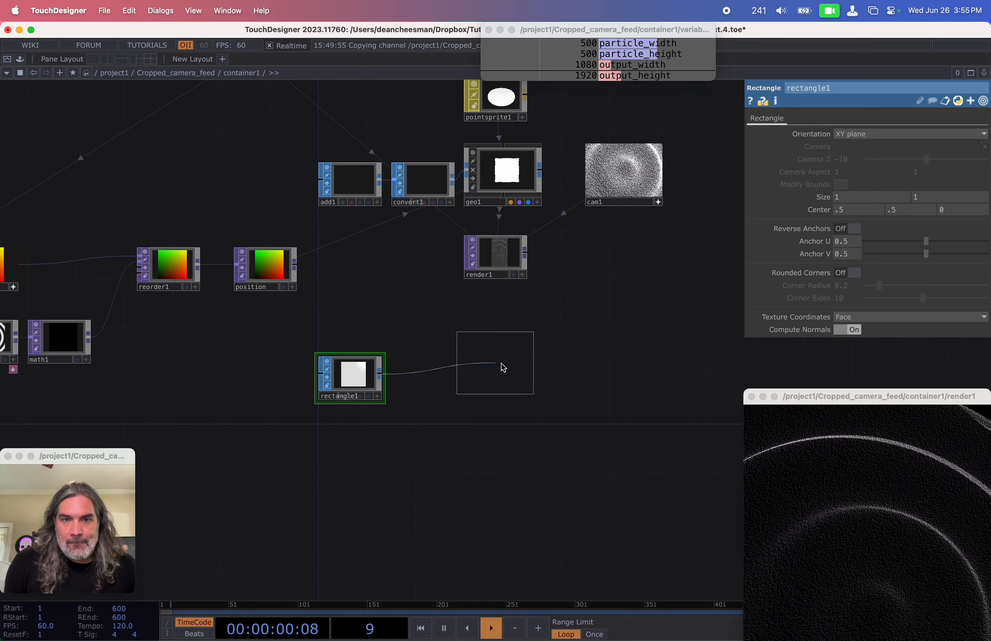
click(518, 374)
drag(501, 370, 499, 368)
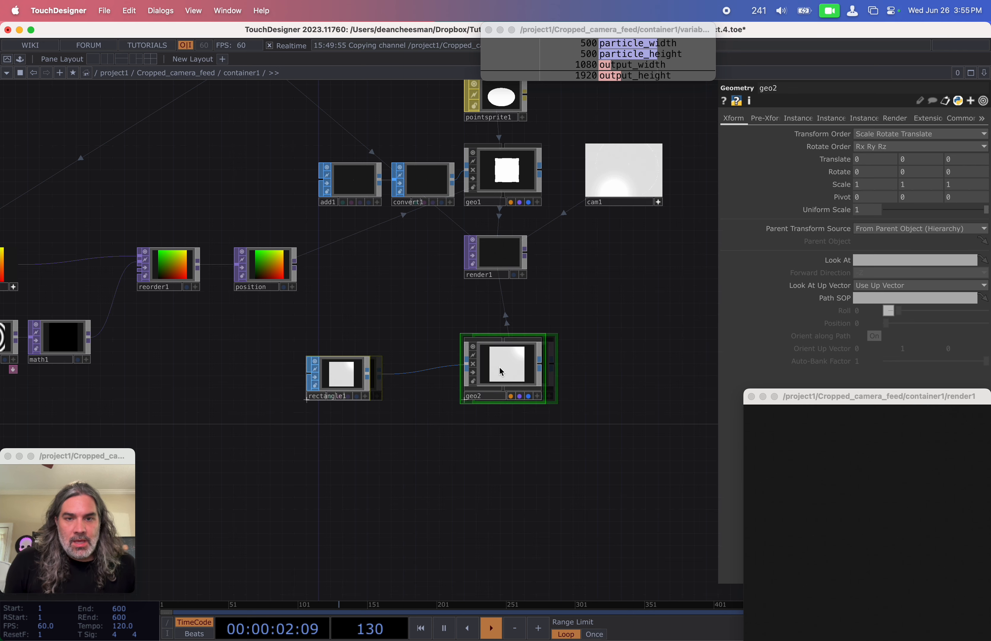
Move the render1 node up closer to geo1 and reposition its viewer window below the geometry parameters.
drag(863, 396, 846, 165)
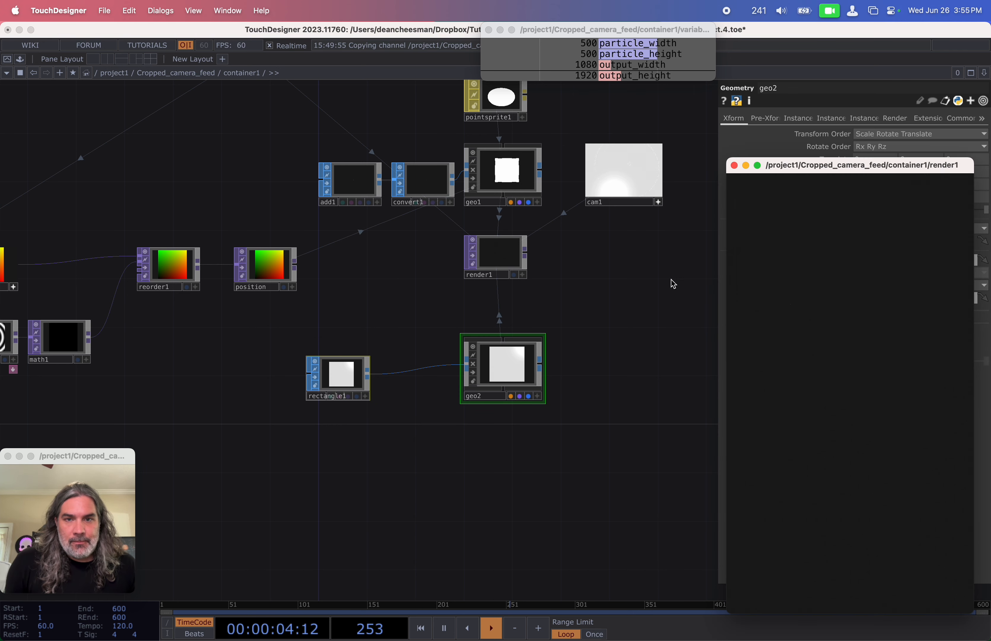
mouse_move(505, 270)
mouse_down()
mouse_move(516, 251)
mouse_move(495, 256)
mouse_up()
drag(809, 182, 799, 439)
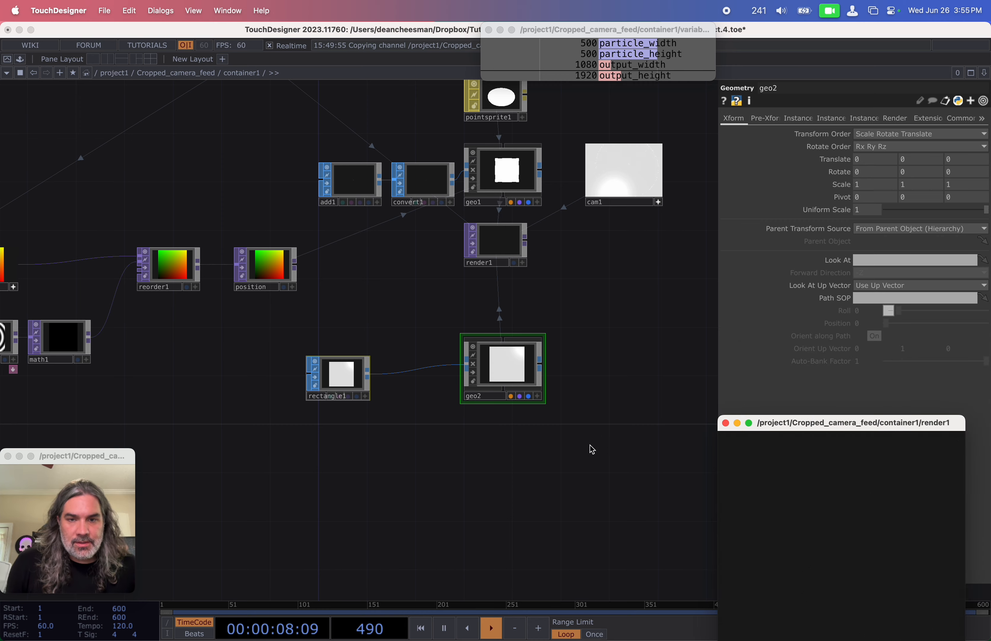
Move geo2 down and add a Render TOP between render1 and geo2, aligned with render1.
scroll(590, 449, up, 2)
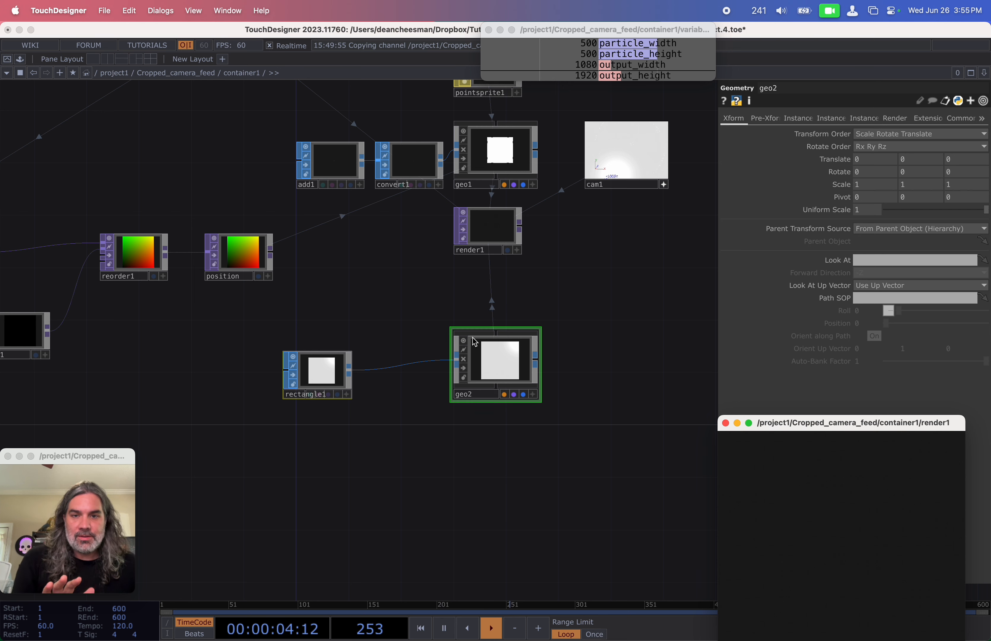
drag(496, 348, 495, 375)
key(Tab)
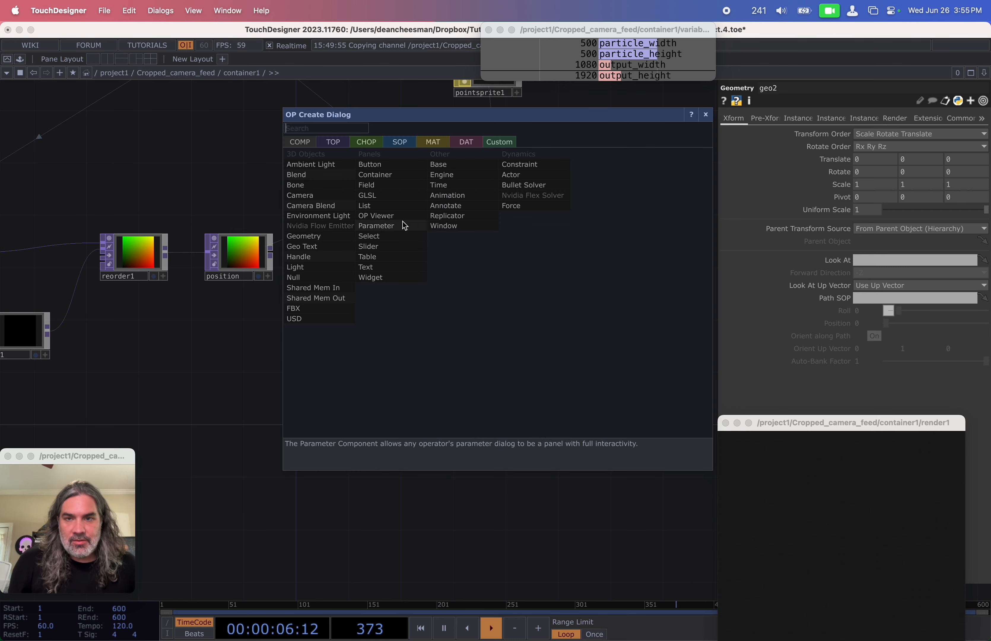
click(332, 144)
text(re)
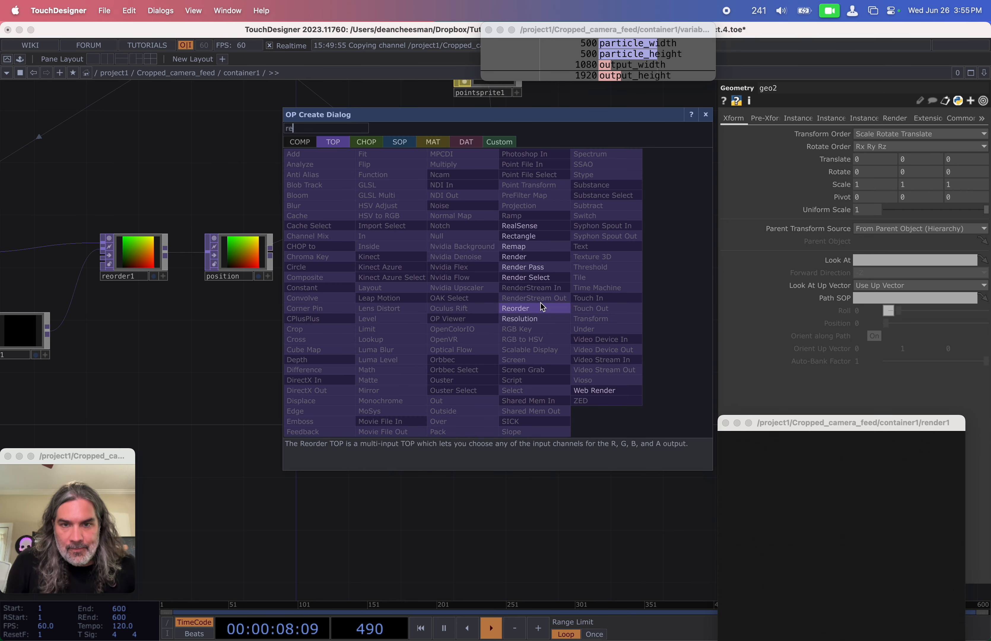
click(535, 257)
click(535, 307)
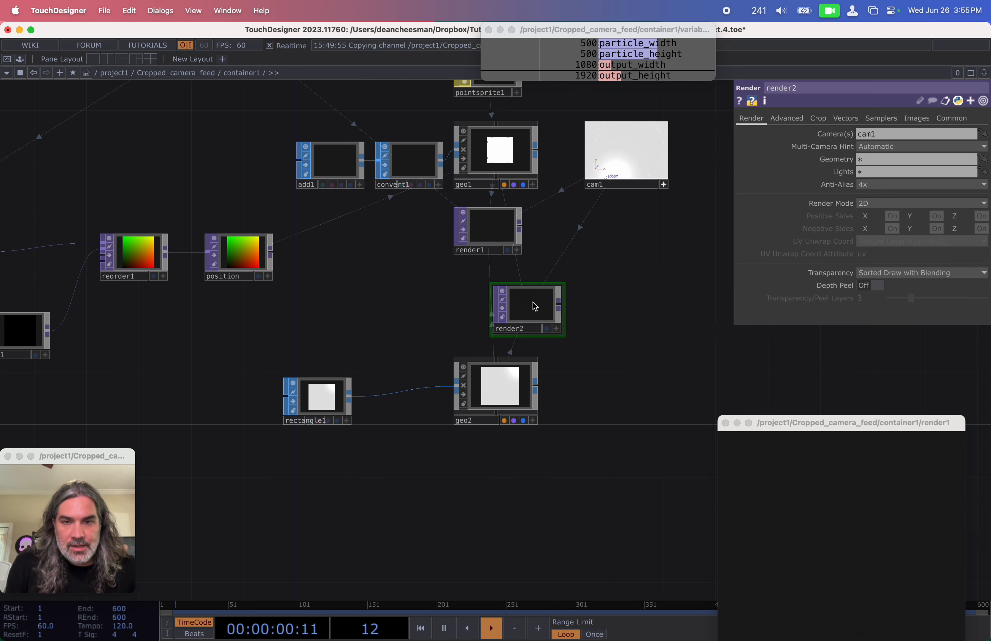
drag(515, 309, 498, 310)
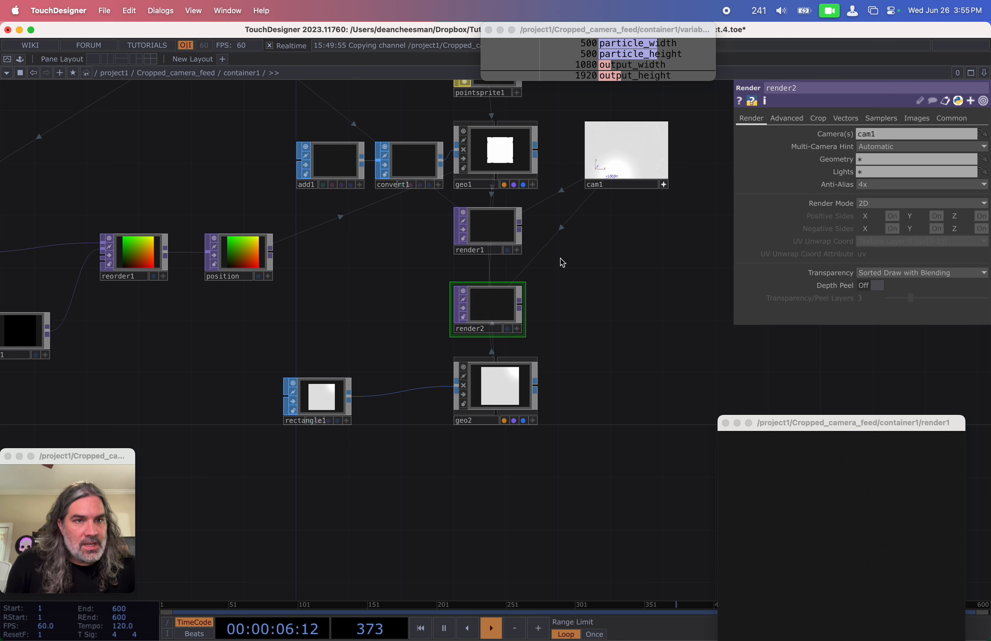
Set render2's Geometry to geo2 and render1's Geometry to geo1.
scroll(523, 327, up, 2)
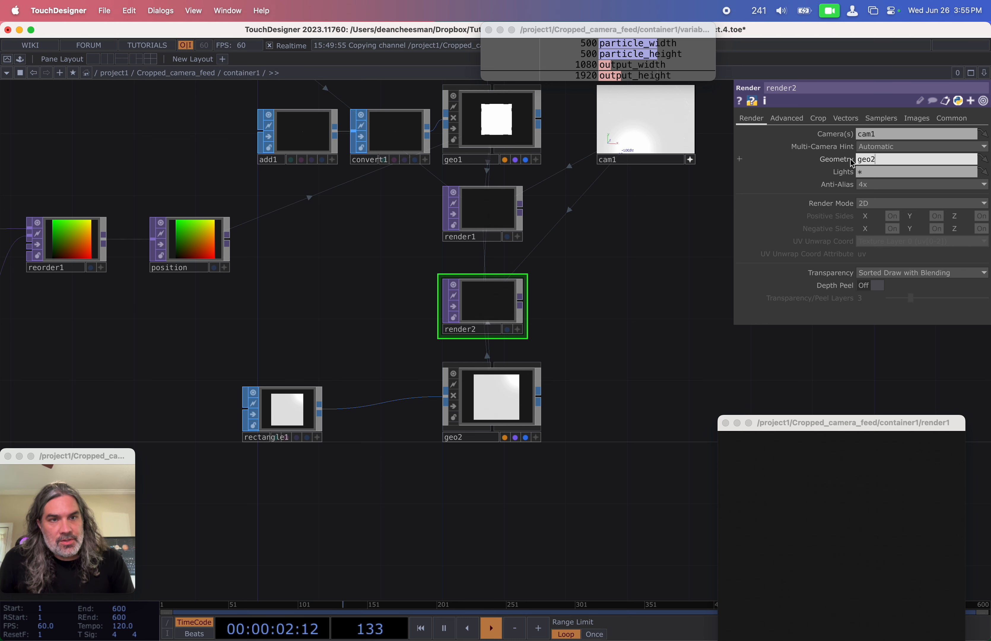
scroll(603, 233, up, 2)
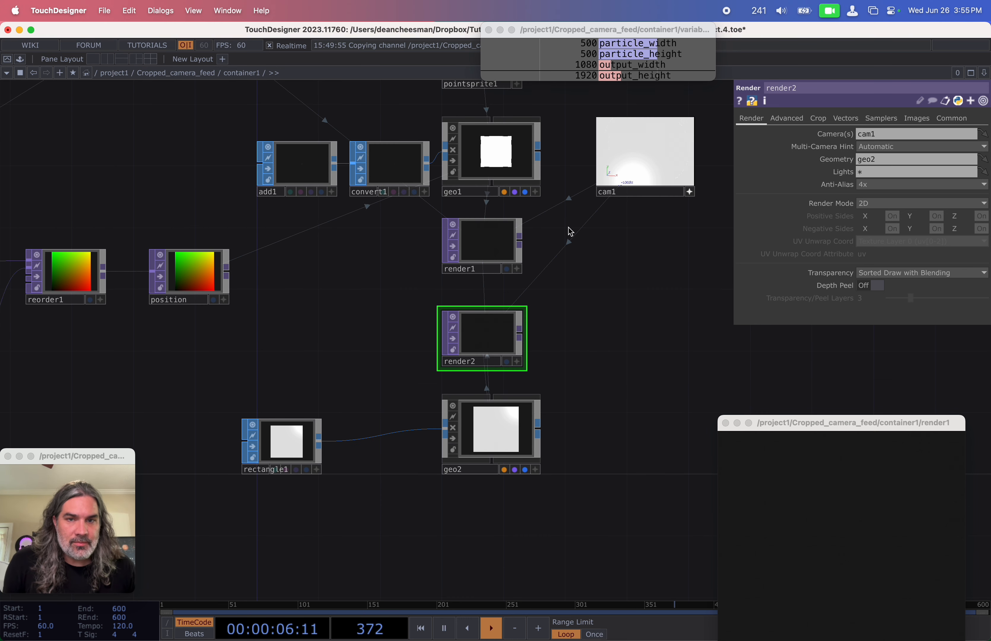
click(509, 237)
click(752, 119)
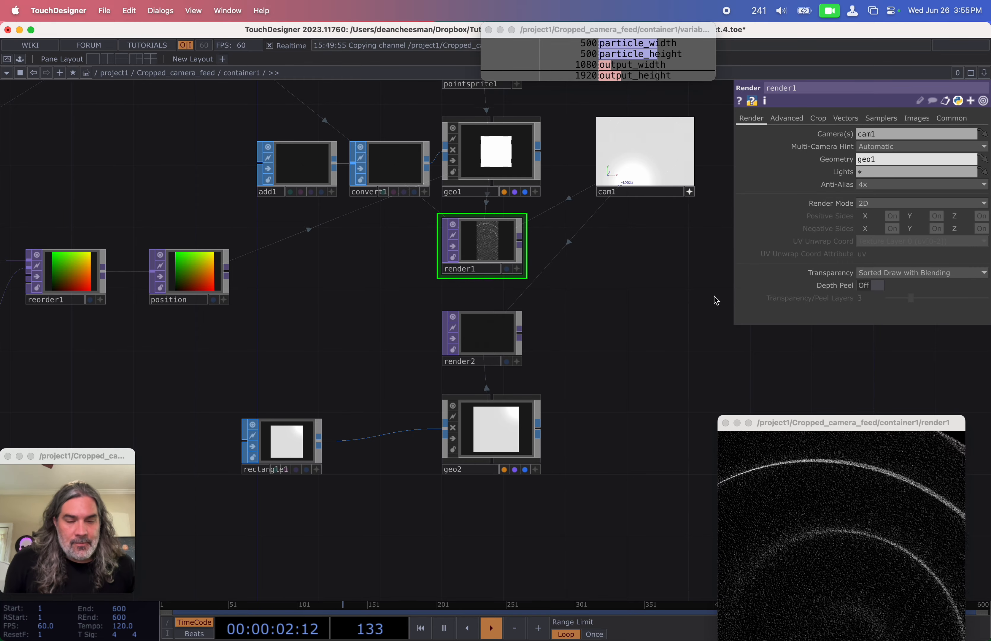
Add an Out TOP fed by render1 and place it in the open area beyond cam1.
drag(648, 350, 593, 281)
scroll(443, 184, up, 5)
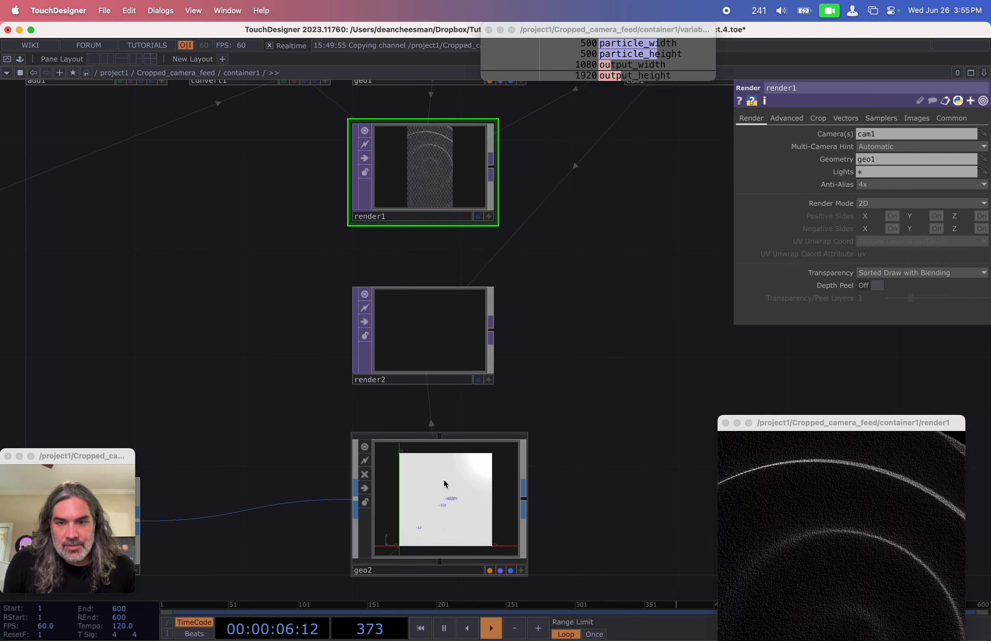
drag(560, 302, 429, 354)
scroll(382, 282, down, 2)
right_click(372, 261)
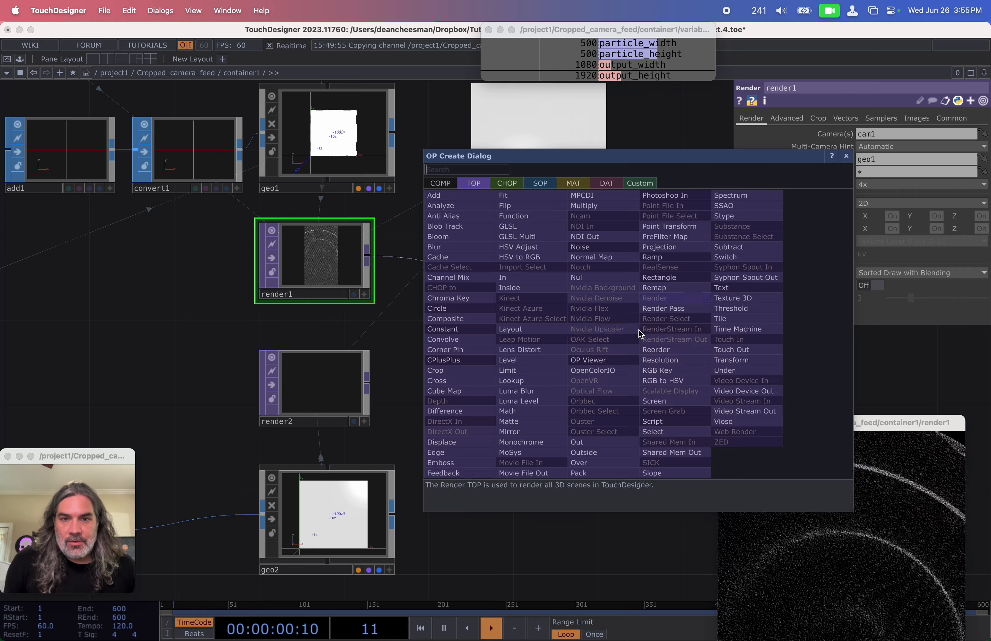
click(583, 440)
click(668, 281)
drag(496, 404, 325, 365)
drag(527, 253, 612, 273)
drag(388, 441, 550, 372)
scroll(551, 372, down, 3)
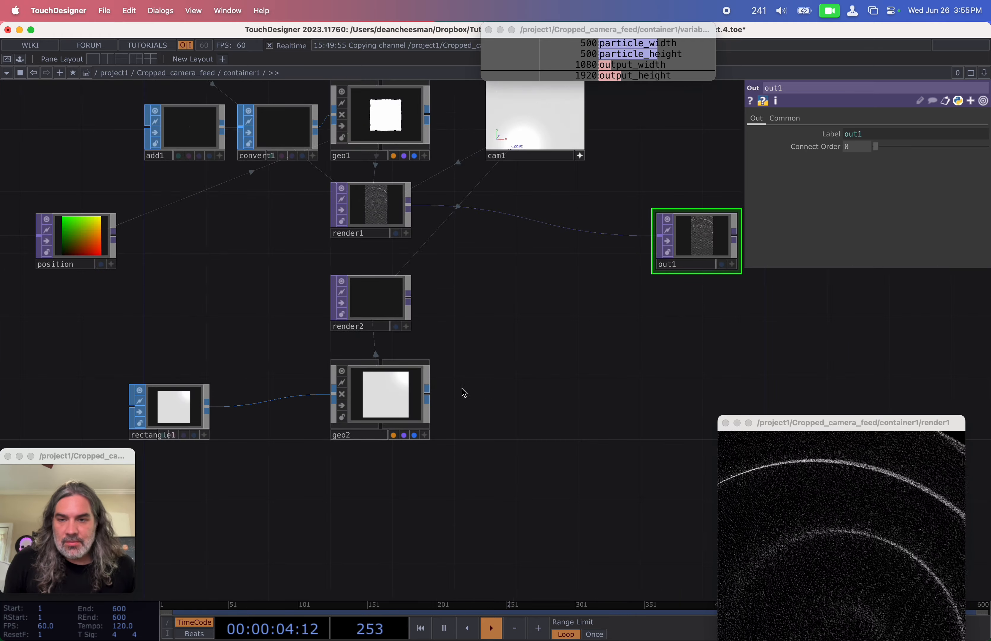
Move the render1 viewer window up so that the whole portrait render fits on screen.
scroll(282, 386, up, 2)
scroll(285, 370, up, 1)
scroll(289, 353, down, 1)
scroll(290, 356, up, 2)
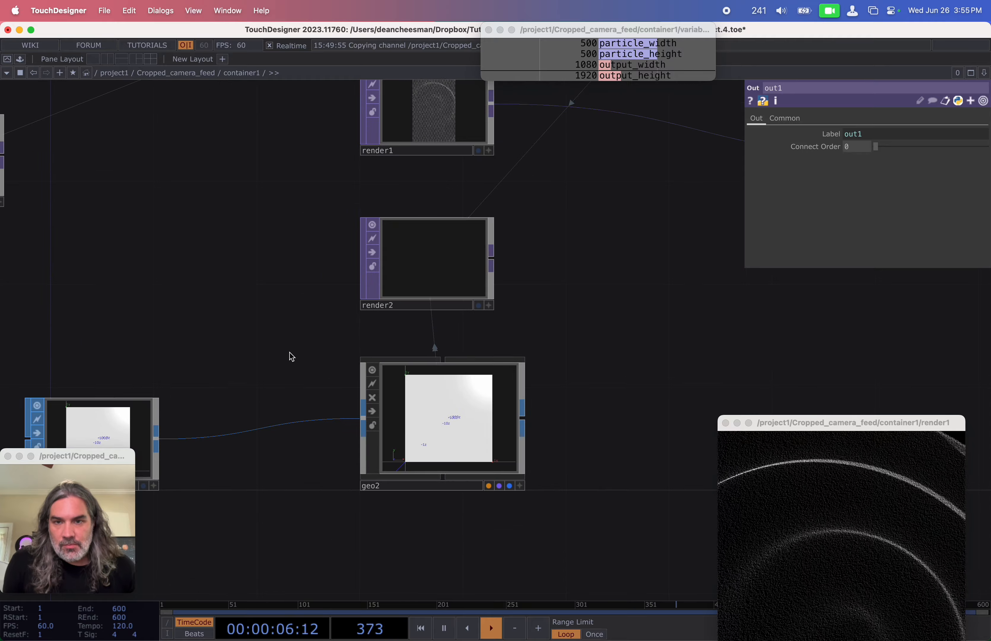
drag(293, 349, 323, 319)
scroll(323, 319, down, 5)
scroll(324, 320, up, 1)
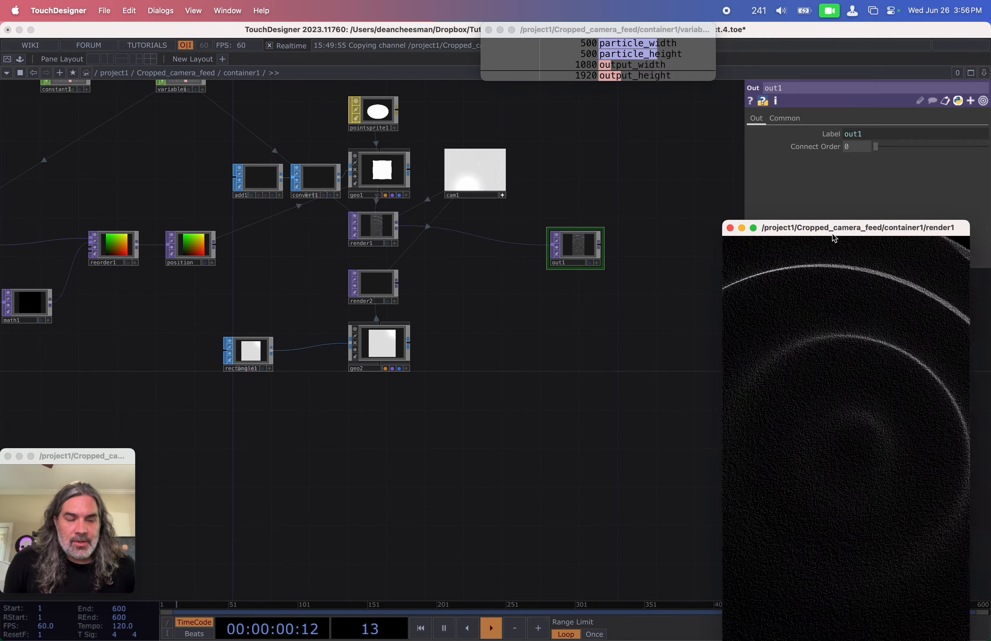
drag(810, 210, 828, 190)
Add a Multi Touch In DAT in the empty area below the ramp1 and math1 nodes.
scroll(664, 400, down, 1)
scroll(549, 458, down, 4)
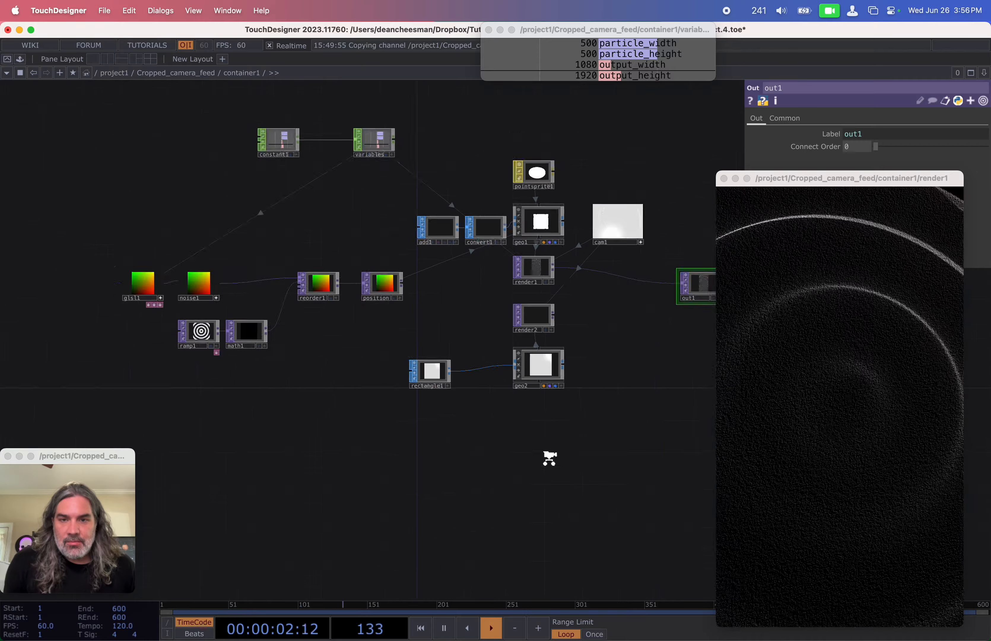
scroll(550, 458, up, 2)
scroll(258, 433, left, 5)
scroll(258, 432, down, 2)
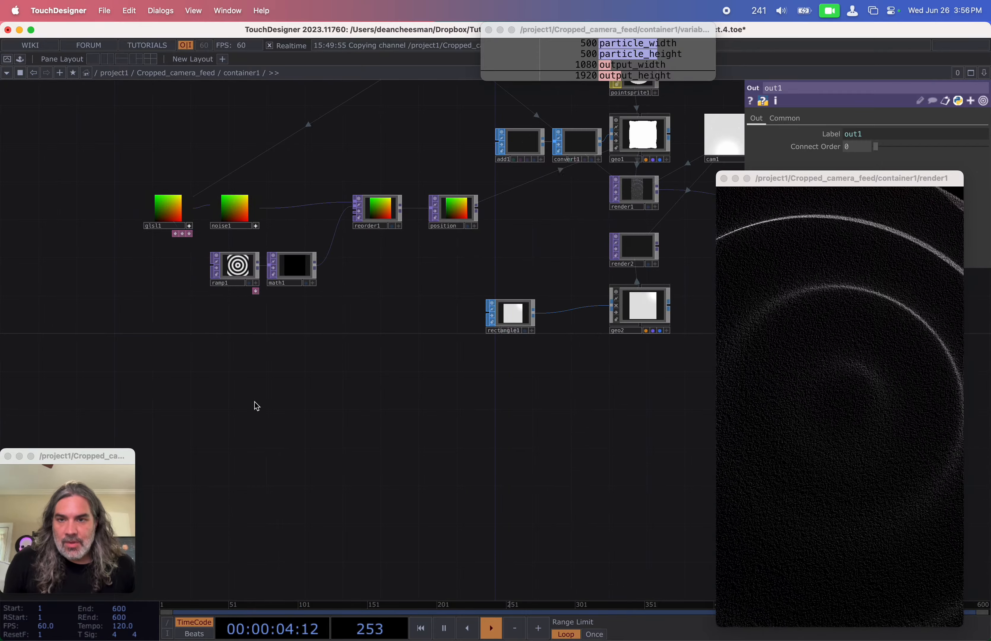
key(Tab)
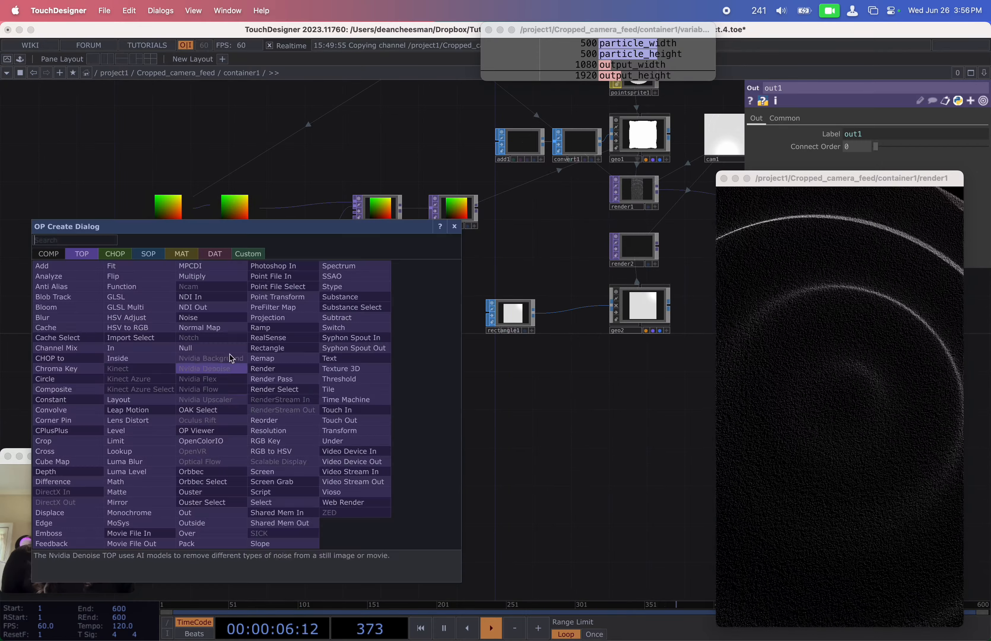
click(208, 254)
text(m)
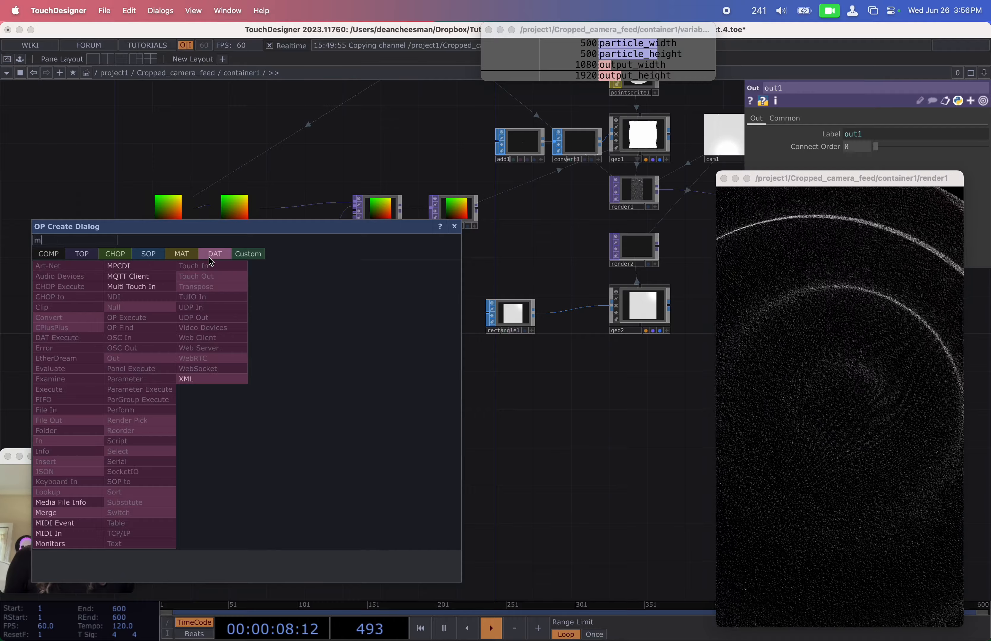
click(154, 288)
click(202, 395)
Add a Render Pick DAT beside mtouchin1 and connect mtouchin1's output to its input.
scroll(201, 395, up, 5)
key(Tab)
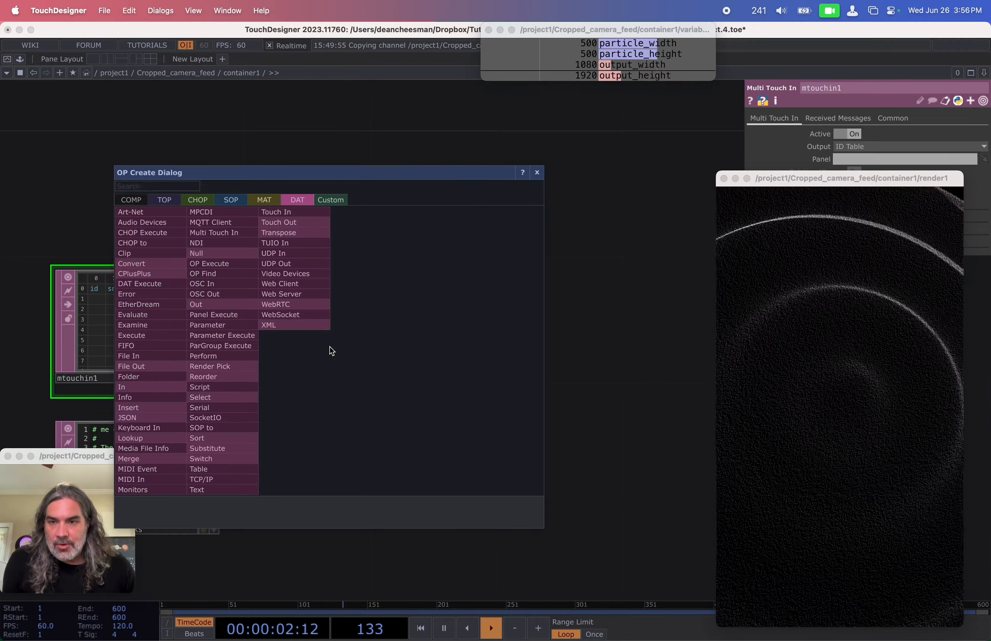
text(re)
click(249, 366)
click(370, 338)
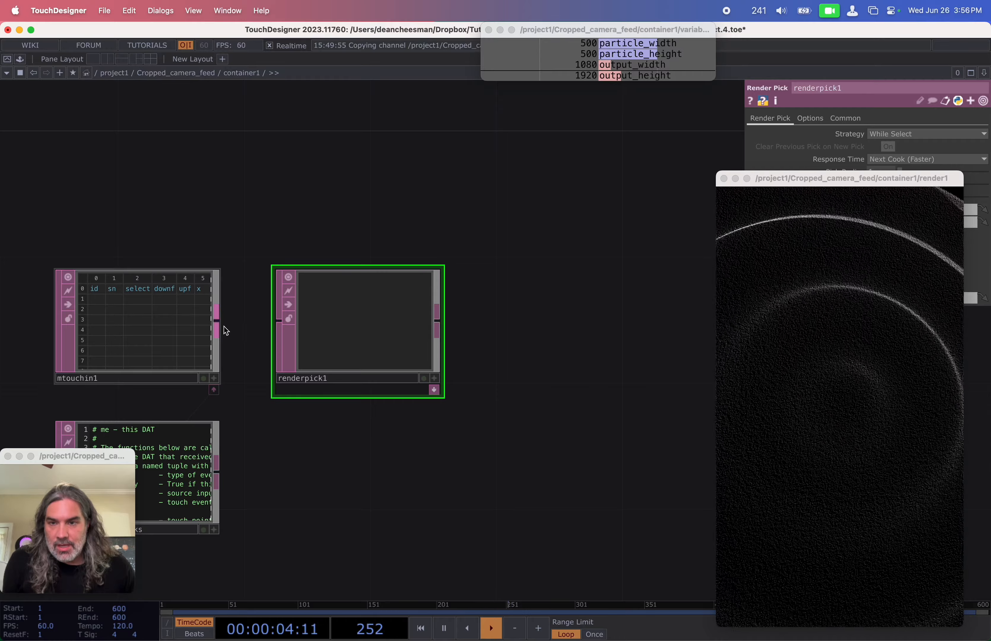
drag(217, 327, 284, 323)
drag(342, 464, 395, 378)
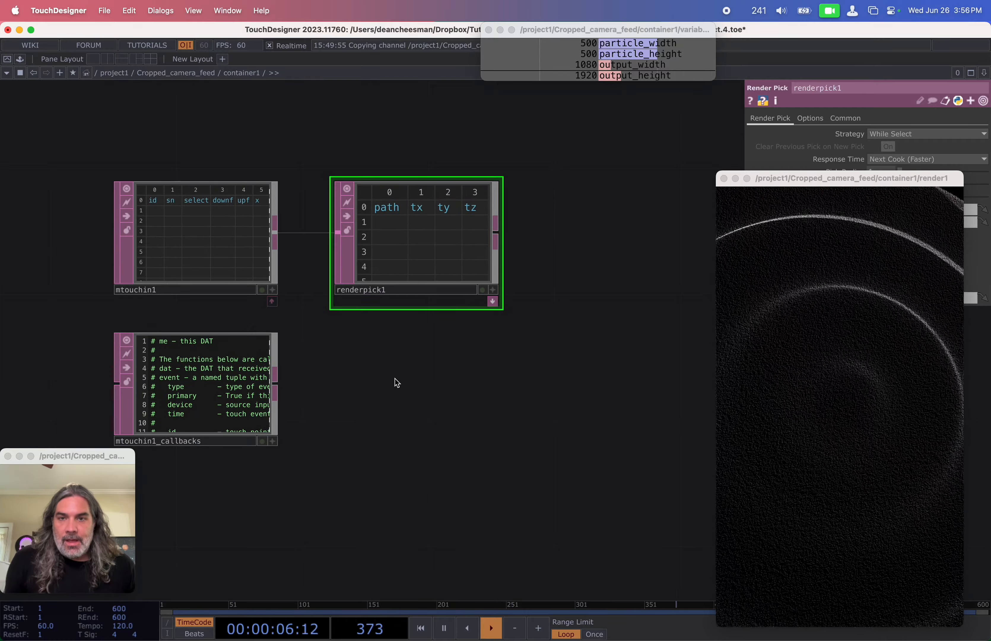
Move the render1 viewer window clear of the parameters and turn on Include Mouse for mtouchin1.
scroll(394, 379, down, 2)
drag(776, 179, 804, 376)
click(241, 253)
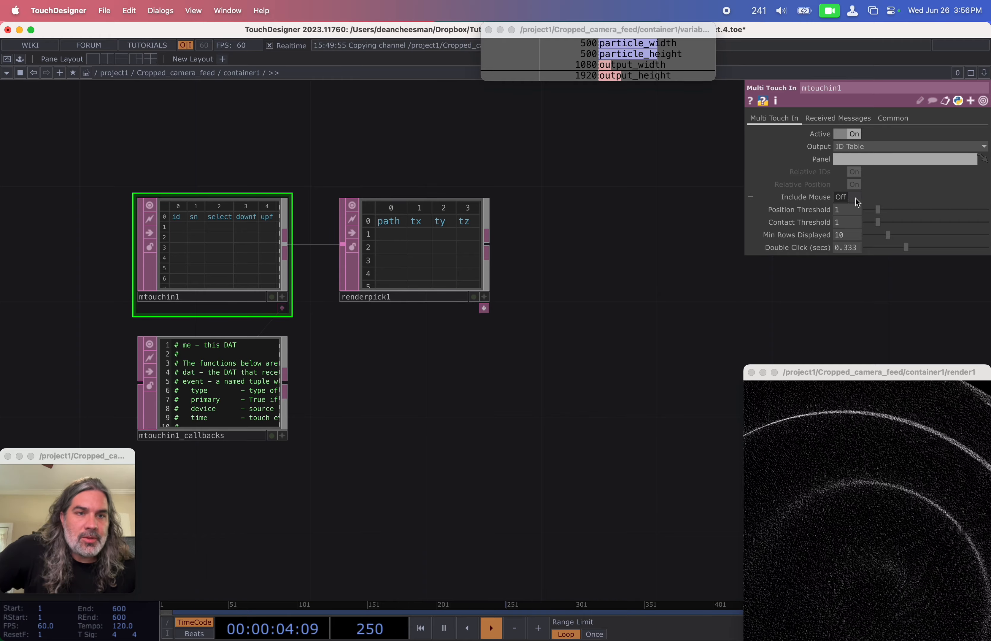
drag(650, 282, 648, 249)
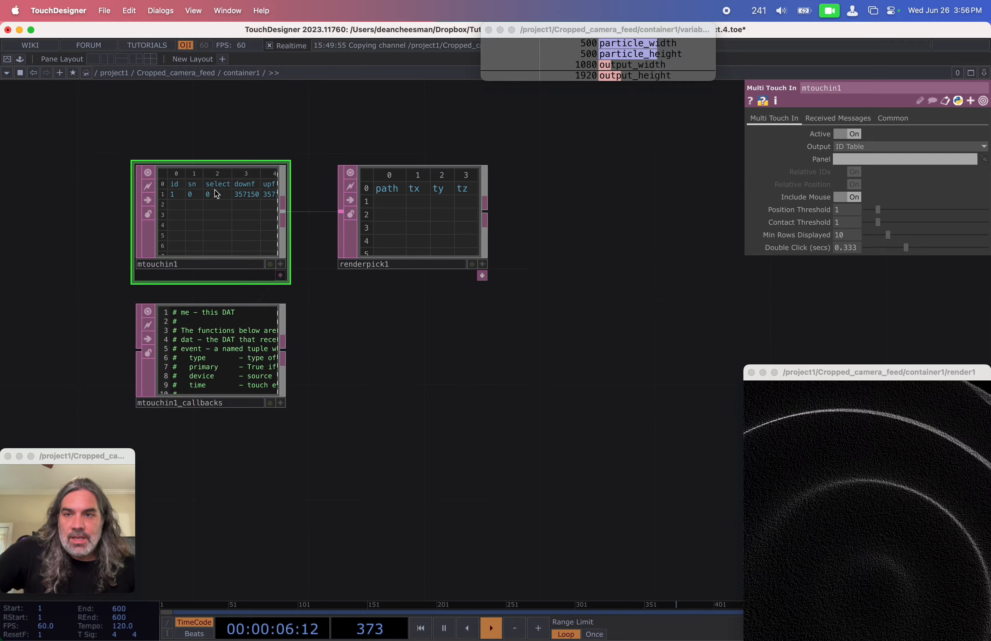
scroll(90, 189, up, 6)
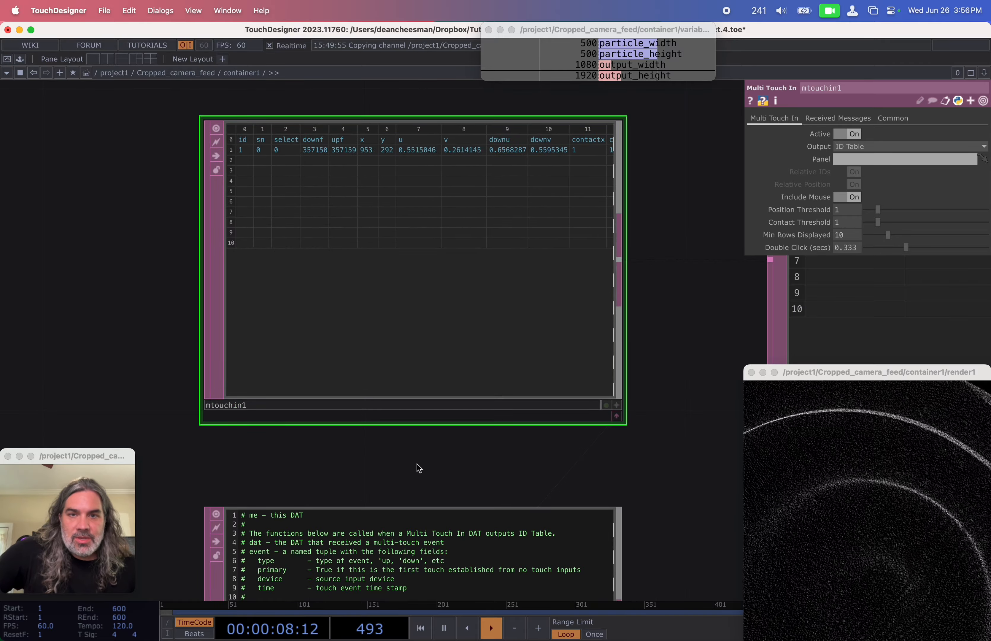
drag(852, 377, 832, 374)
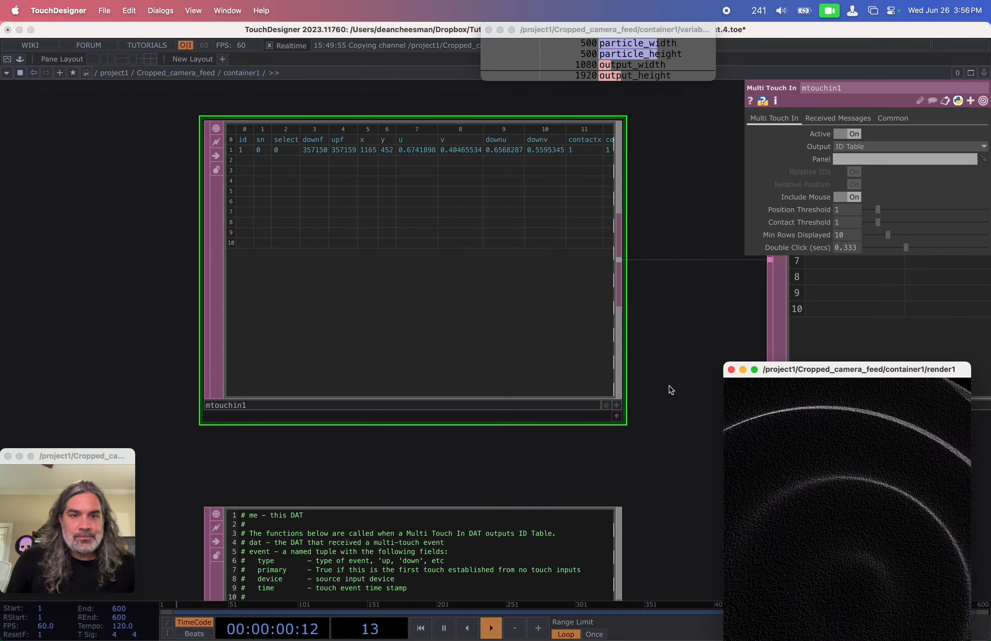
Move renderpick1 farther from mtouchin1 and set its Render/RenderPass TOP to render2.
scroll(332, 475, right, 10)
click(593, 288)
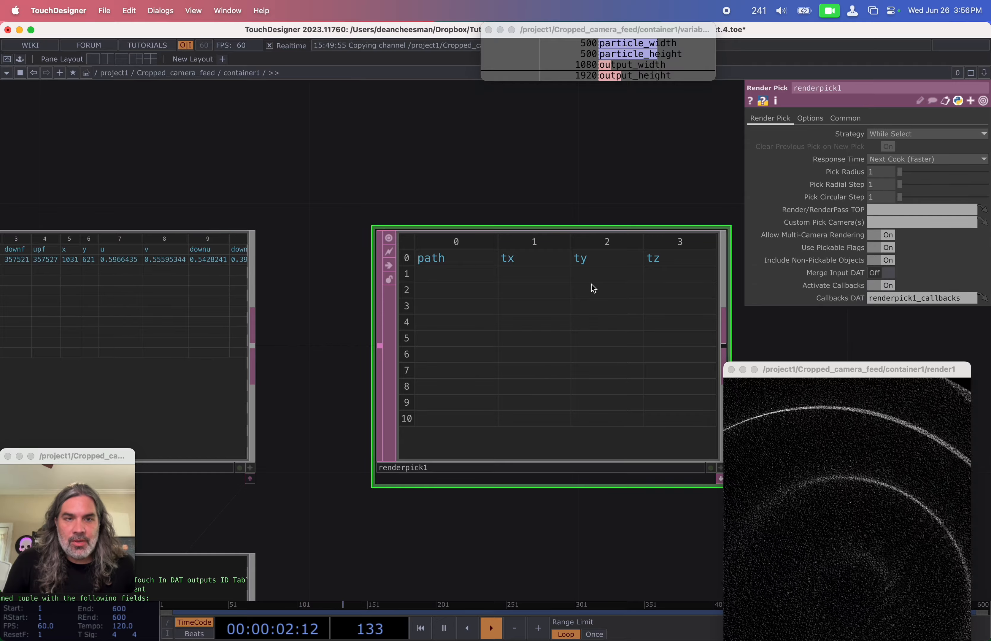
drag(608, 164, 494, 186)
scroll(494, 188, down, 8)
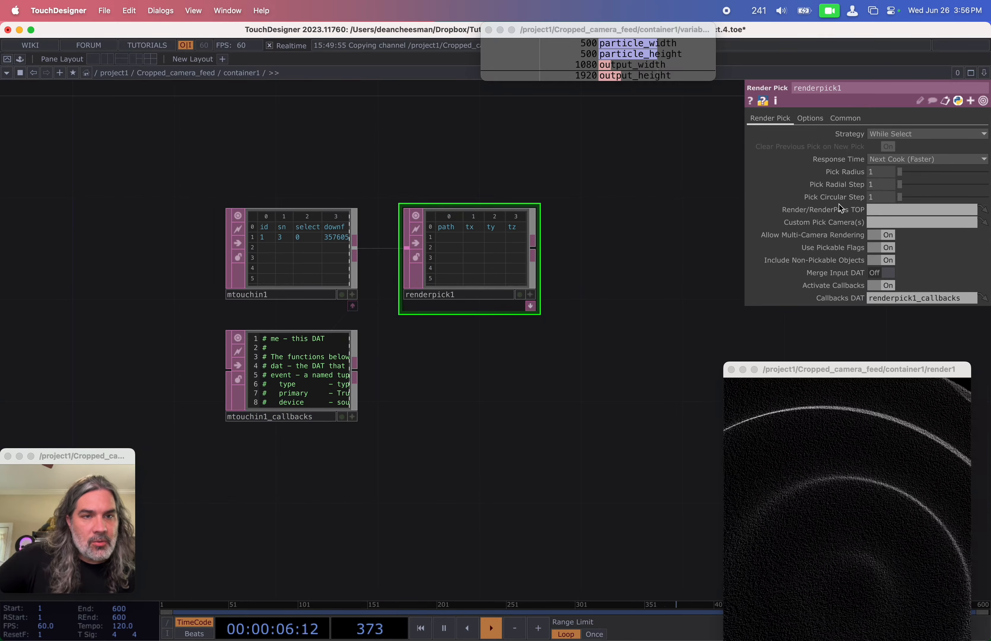
scroll(560, 258, down, 10)
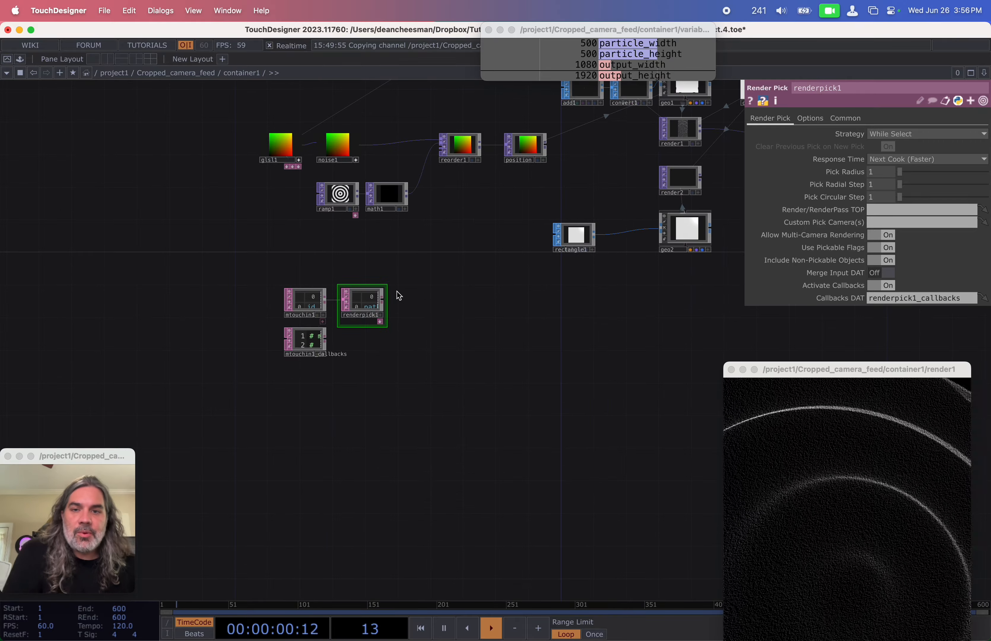
drag(366, 301, 484, 303)
scroll(508, 334, up, 5)
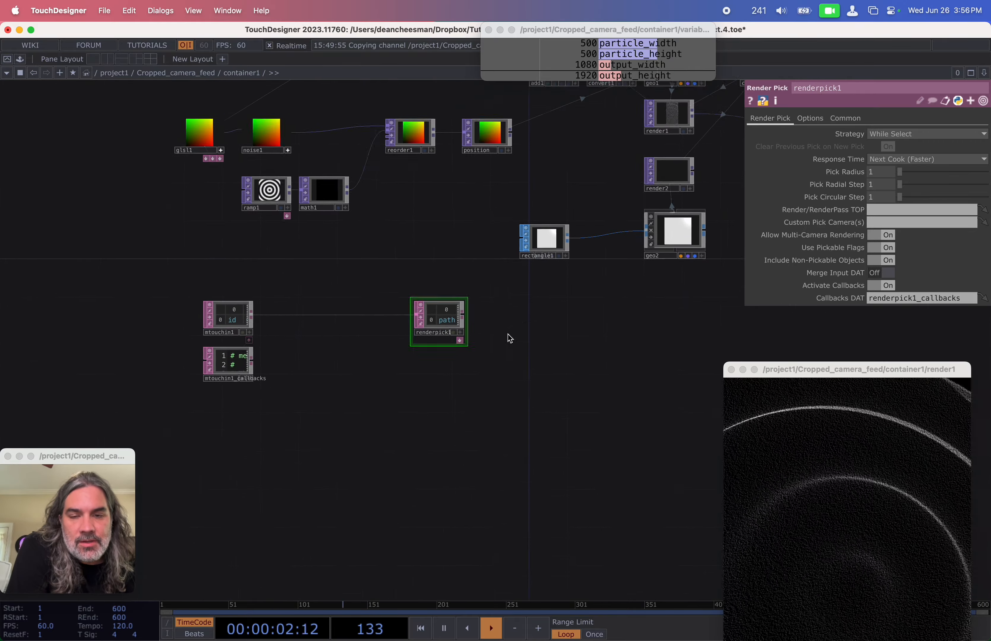
drag(724, 124, 887, 209)
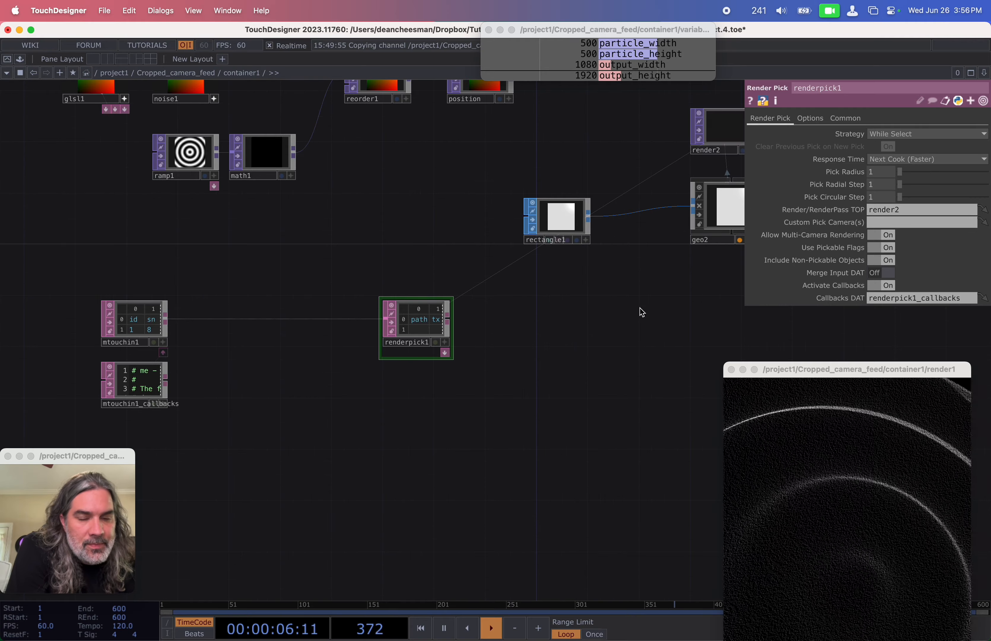
Bring the render1 viewer window closer to the geo2 and out1 nodes.
drag(572, 340, 449, 365)
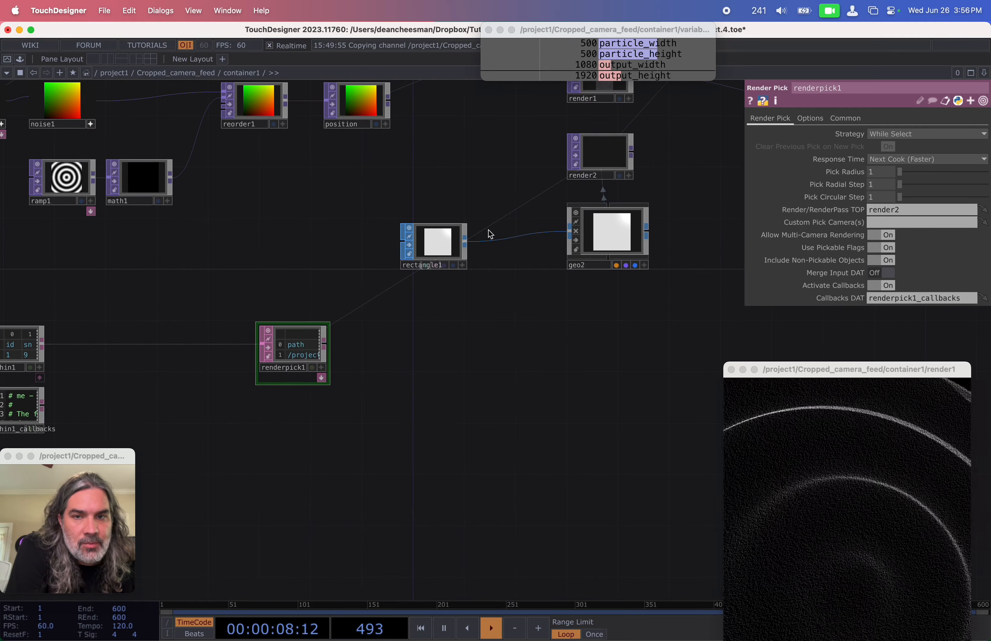
scroll(450, 328, up, 10)
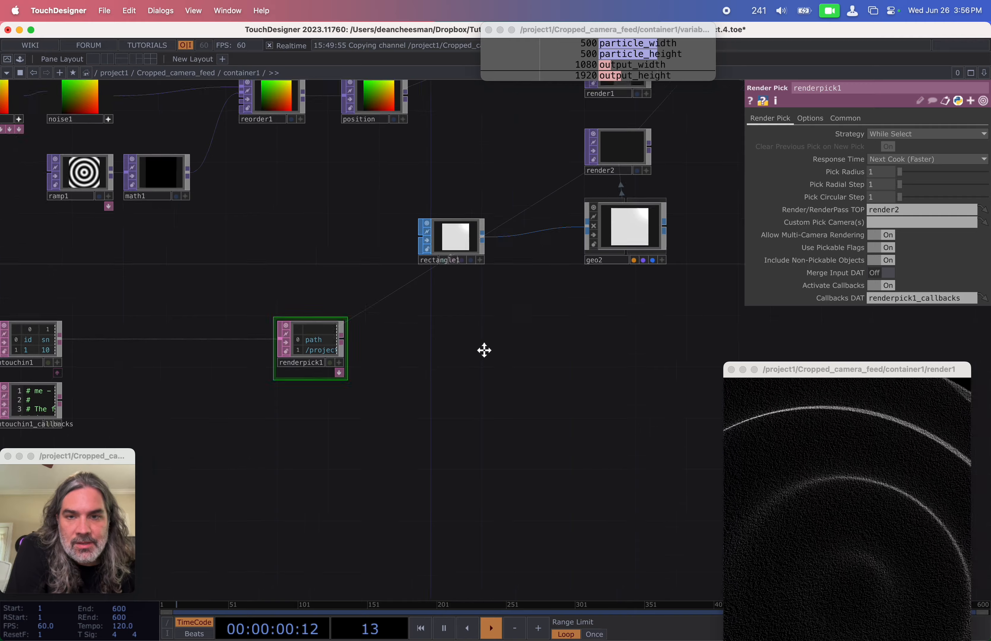
scroll(448, 325, down, 8)
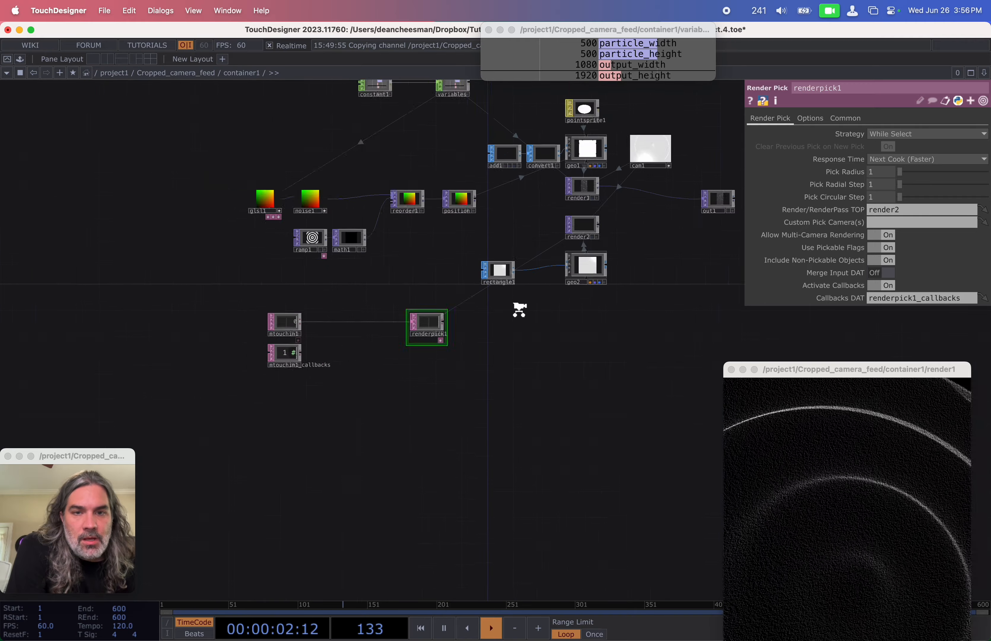
scroll(517, 307, up, 2)
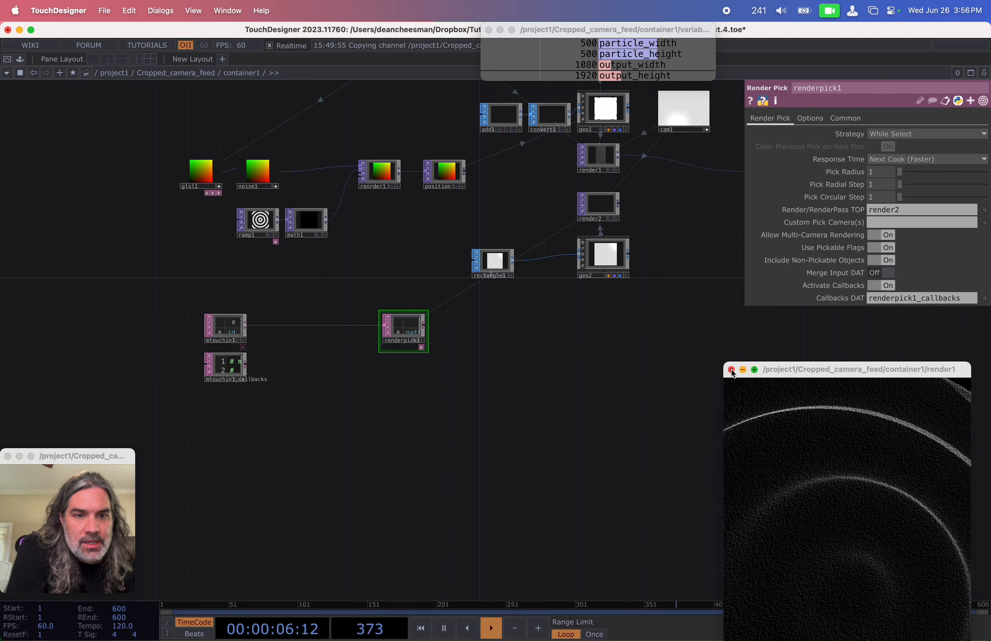
drag(748, 340, 638, 386)
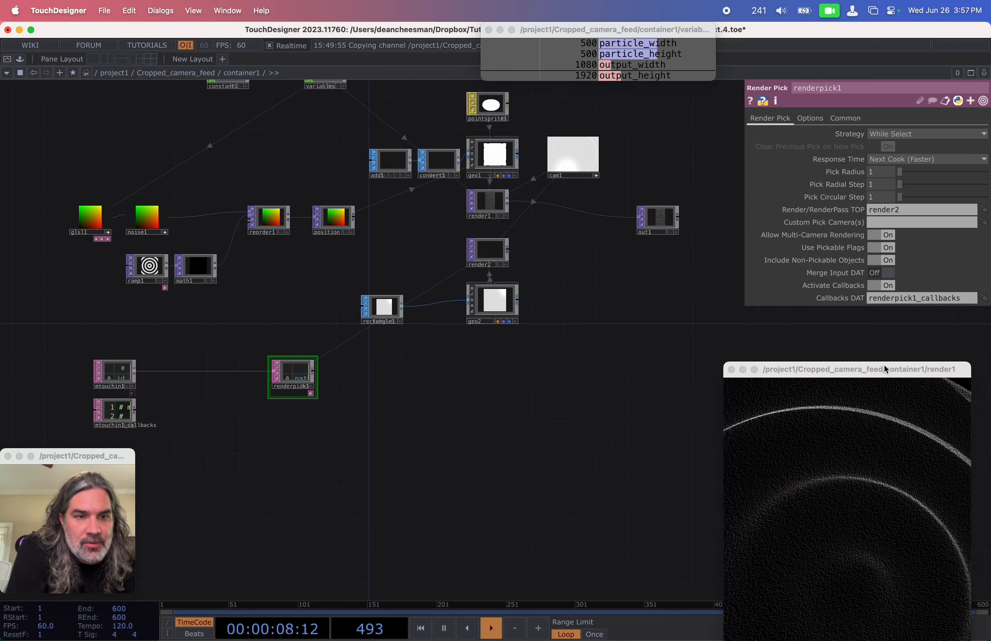
drag(886, 369, 758, 311)
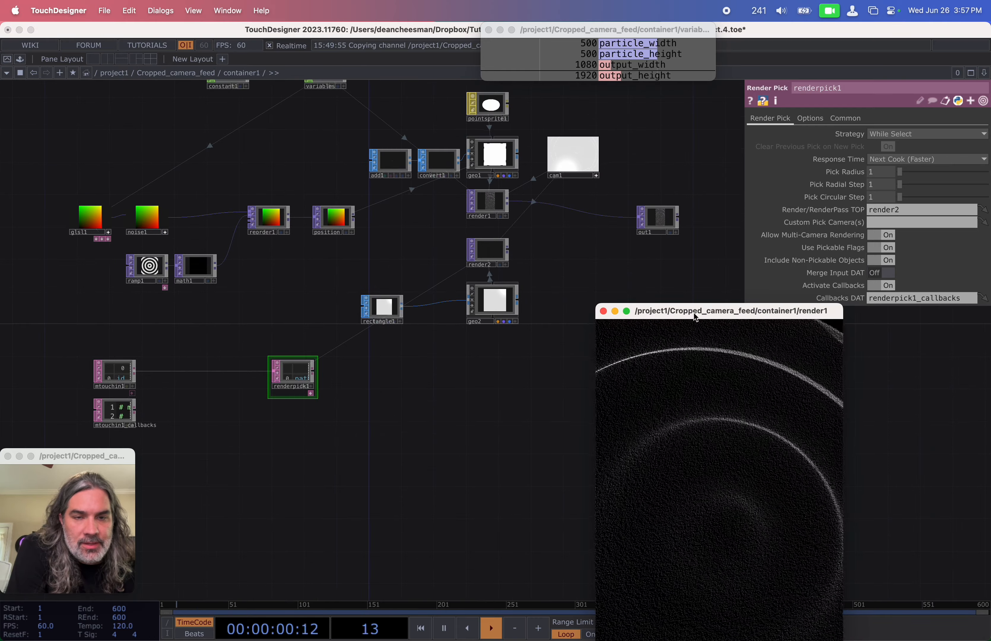
Close the render1 viewer window and bring mtouchin1 and renderpick1 into close view.
click(603, 311)
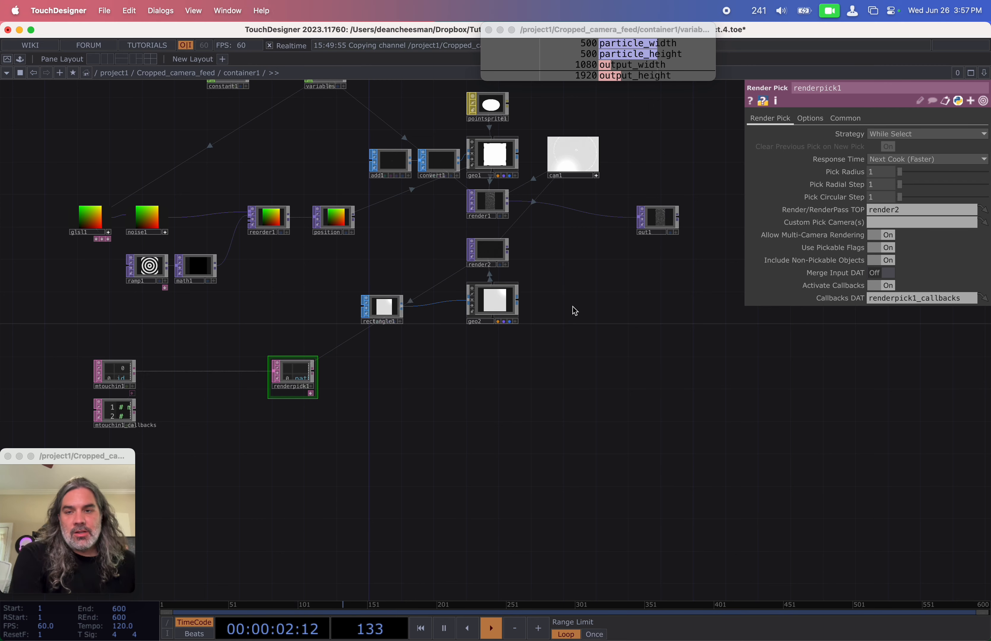
drag(594, 362, 596, 364)
scroll(100, 388, up, 6)
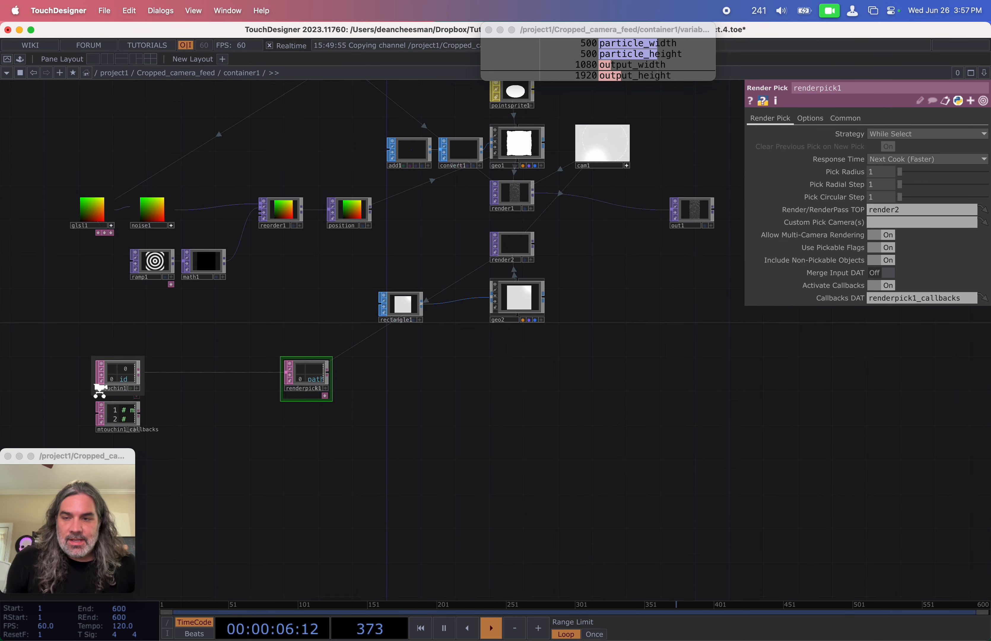
drag(316, 370, 351, 346)
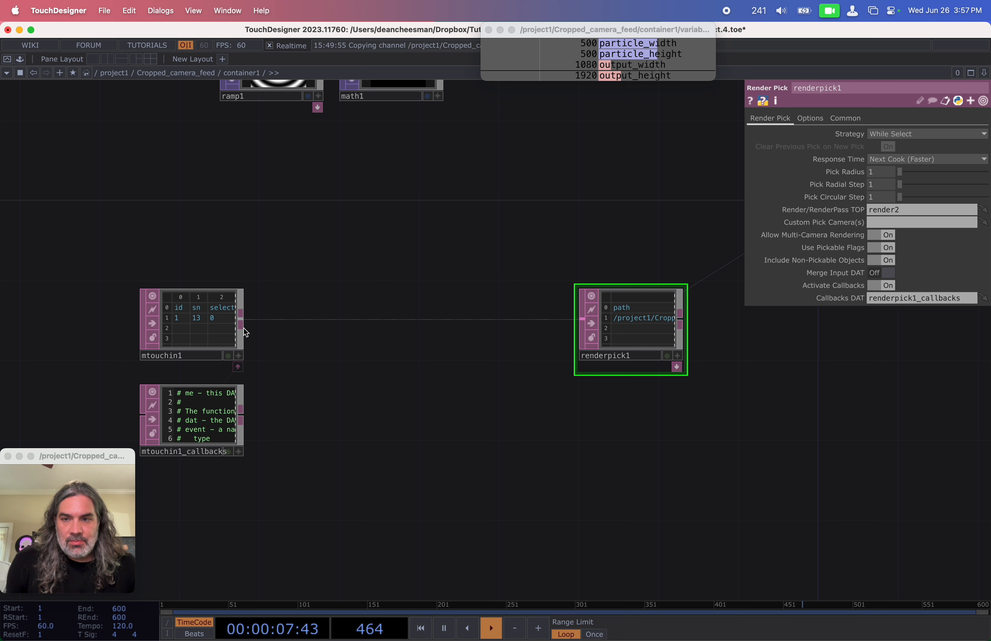
Set mtouchin1's Panel parameter to the Python expression me.parent().
click(204, 321)
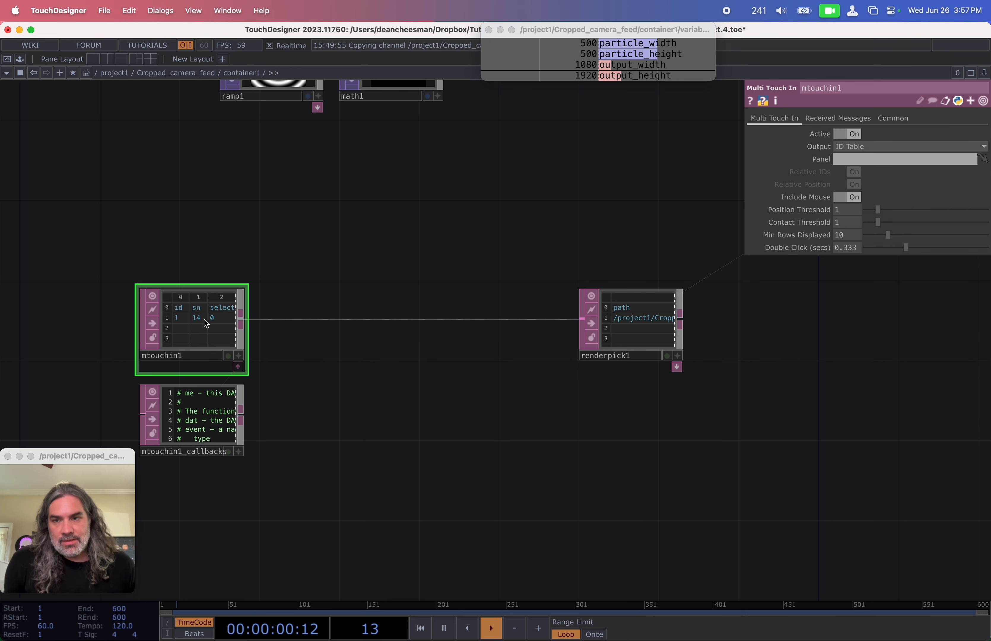
click(867, 159)
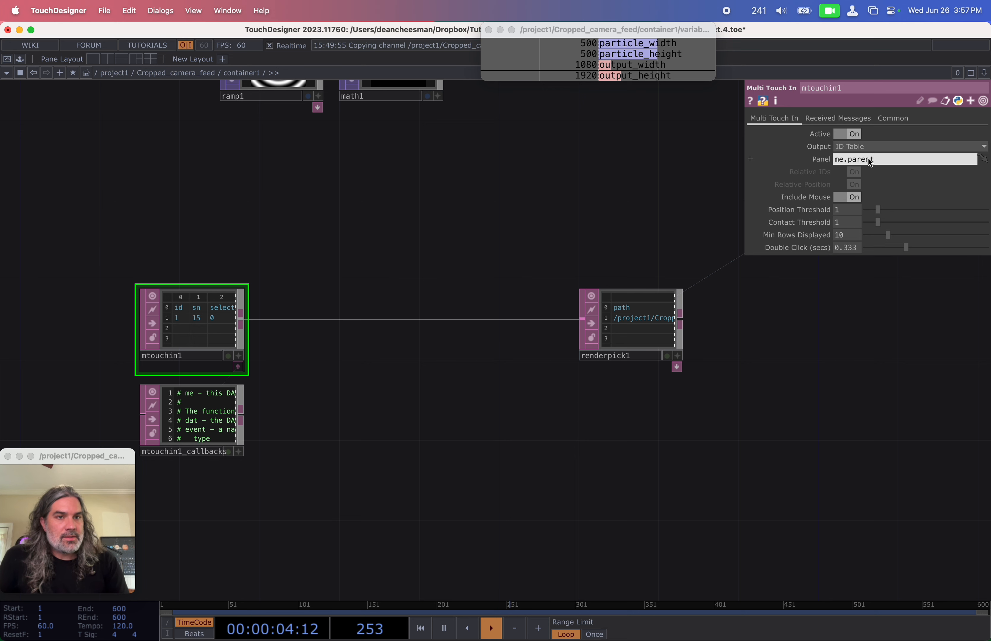
text(me.parent())
key(Return)
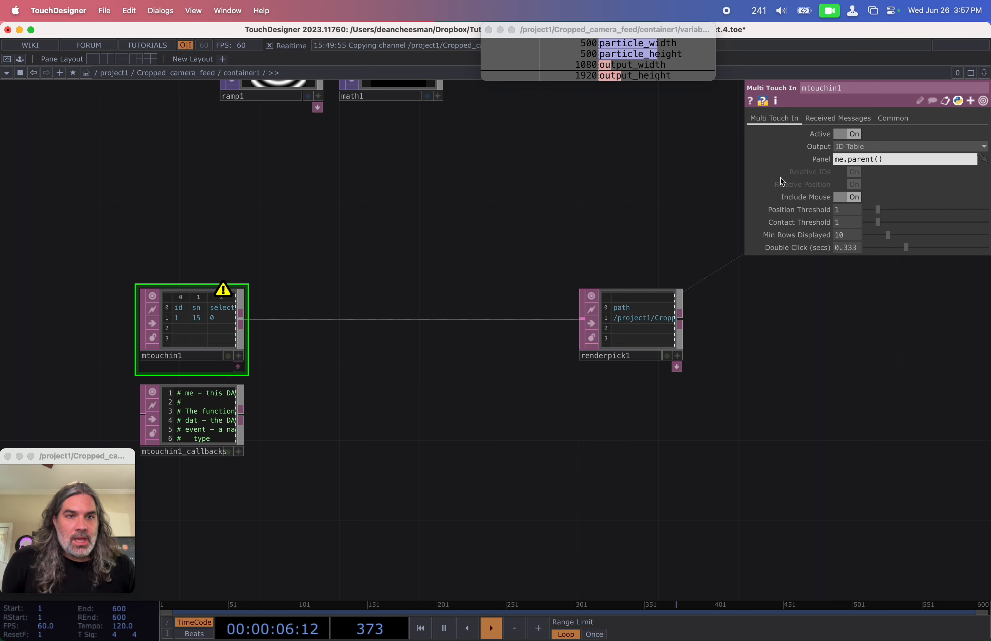
click(820, 161)
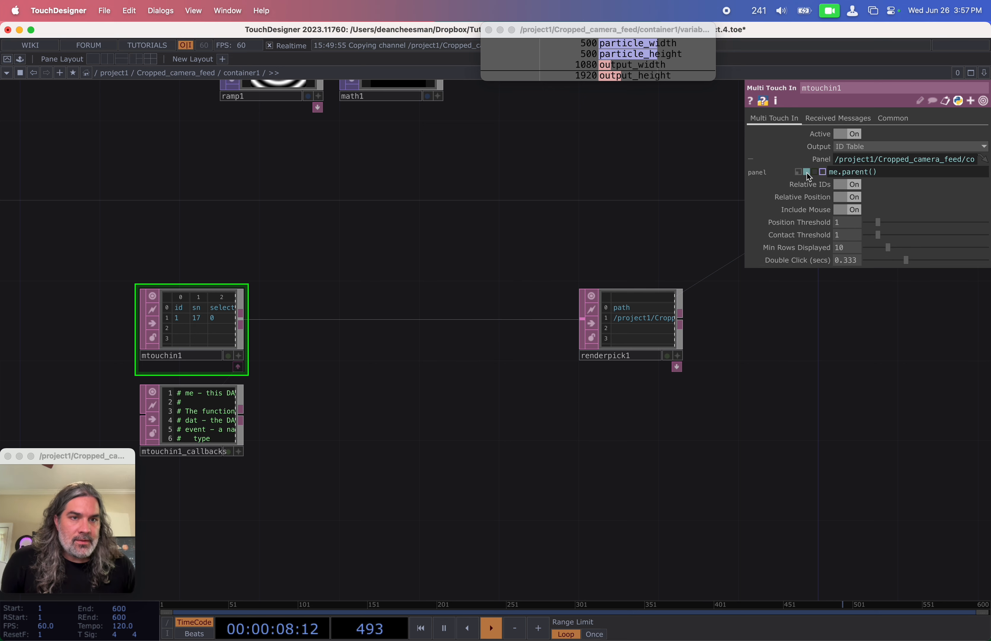
Open container1's viewer in a separate window above the network and test mouse input inside it.
drag(484, 213, 327, 274)
scroll(418, 241, down, 3)
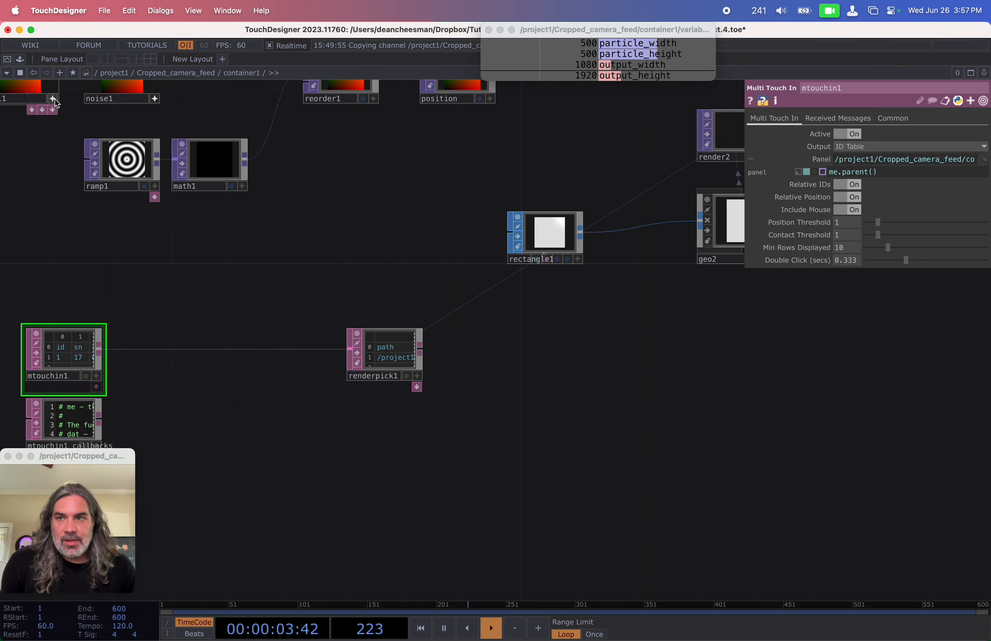
click(20, 73)
drag(64, 43, 265, 106)
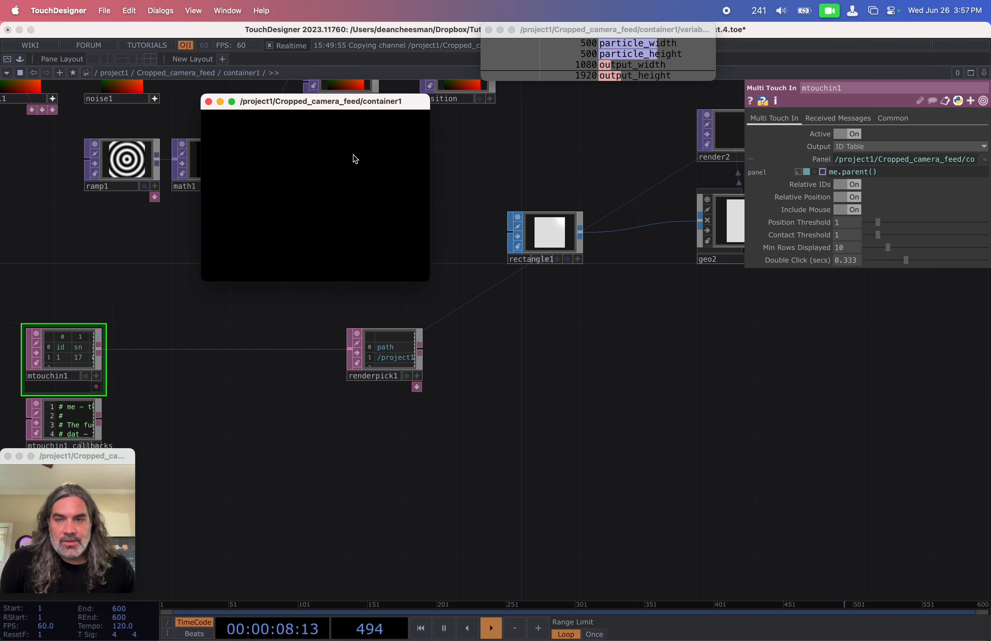
click(338, 207)
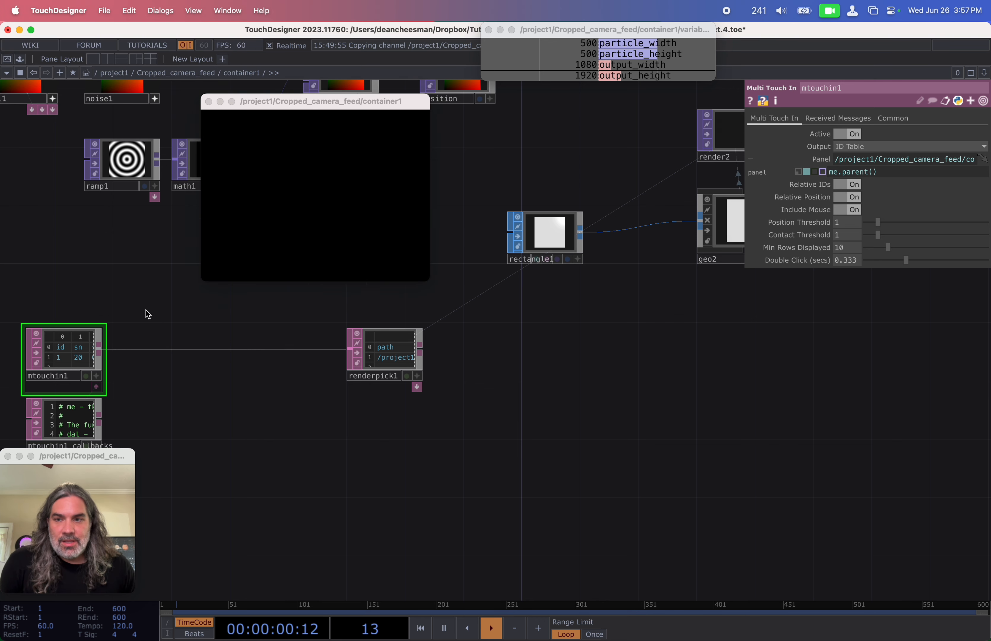
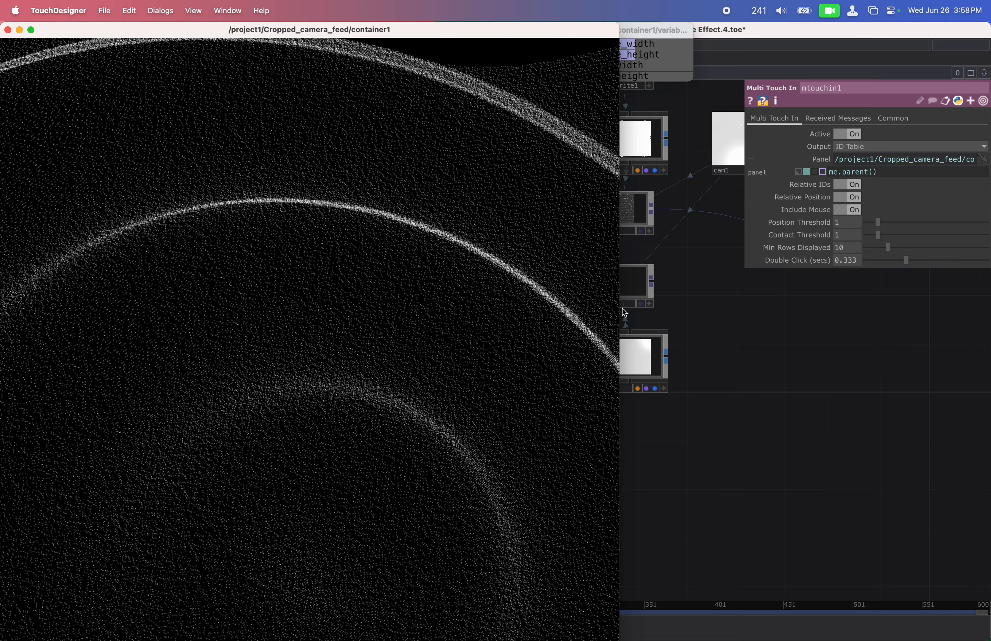
Shrink the container1 viewer window to a small portrait view and move it clear of the geo2 and render nodes.
drag(624, 313, 300, 310)
drag(208, 310, 754, 144)
drag(542, 309, 632, 312)
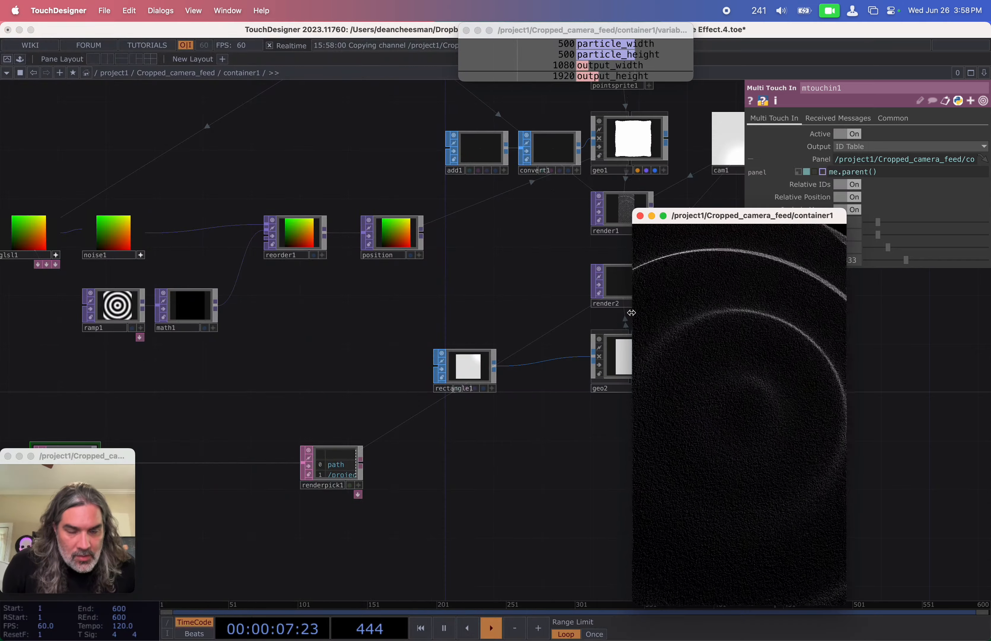
drag(733, 215, 834, 244)
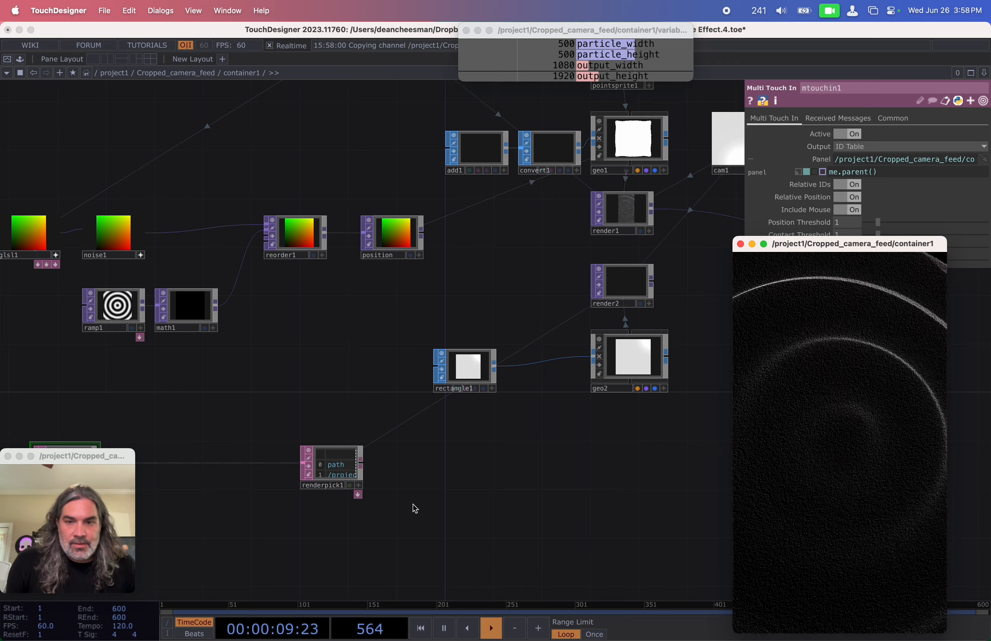
Test picking in the container1 viewer and examine the tx, ty and tz values in renderpick1's table.
drag(415, 507, 531, 431)
scroll(530, 430, up, 2)
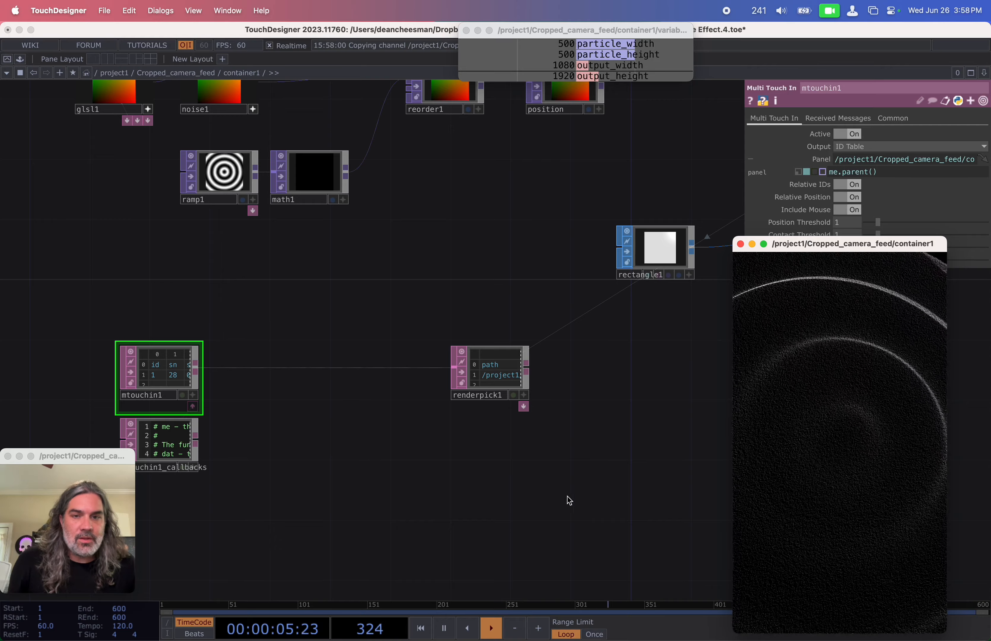
drag(567, 496, 506, 524)
drag(624, 420, 554, 399)
middle_drag(401, 407, 381, 393)
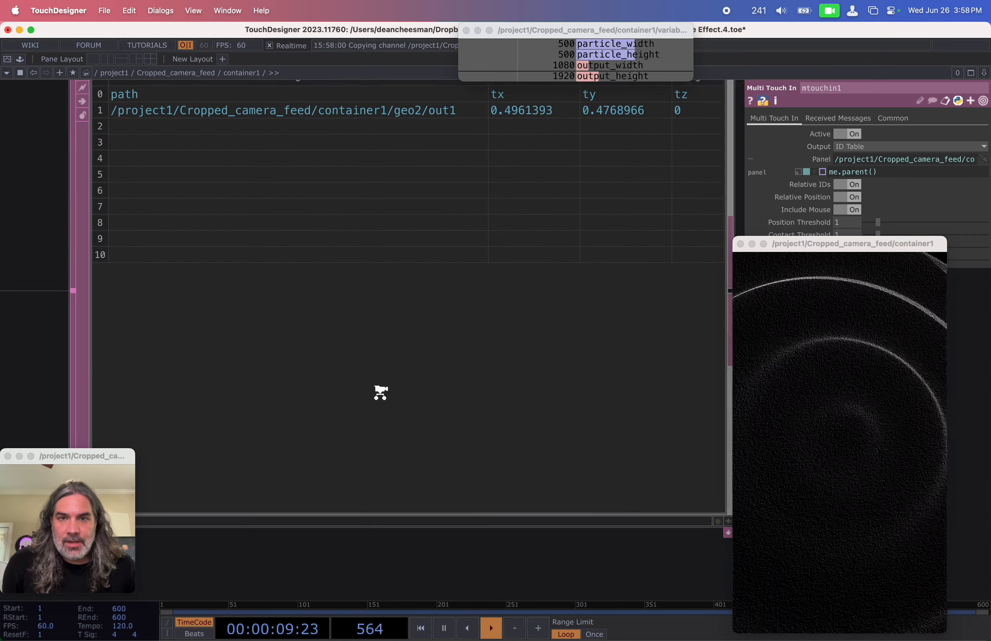
scroll(381, 393, down, 2)
drag(854, 420, 838, 482)
scroll(681, 200, up, 5)
scroll(630, 239, down, 8)
click(817, 340)
scroll(622, 163, up, 5)
scroll(626, 177, down, 6)
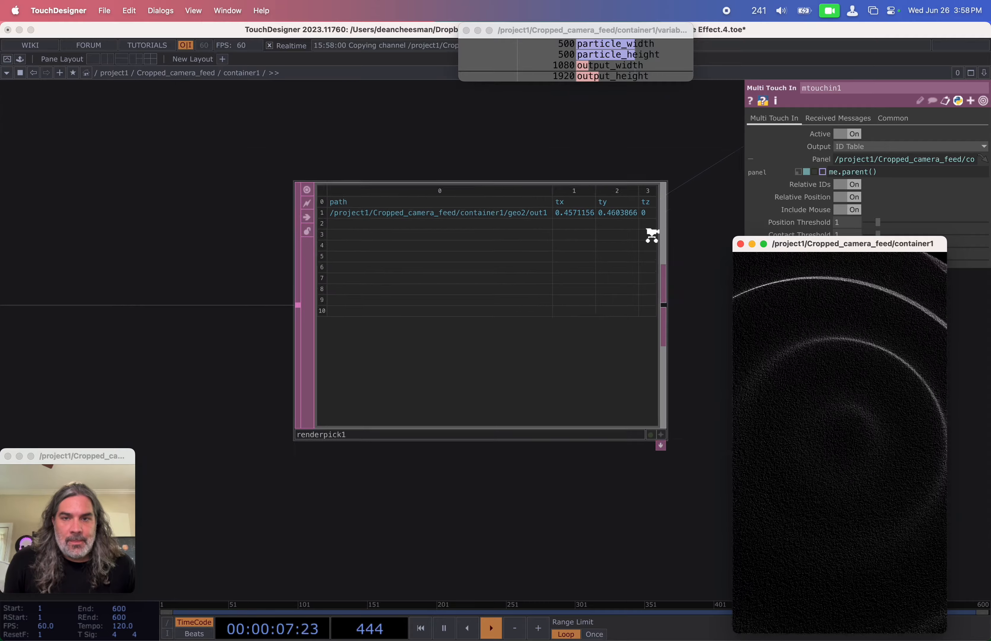
Turn on Fetch Texture UV for renderpick1 and check the mapu, mapv and mapw columns while picking in the container1 viewer.
scroll(653, 235, down, 5)
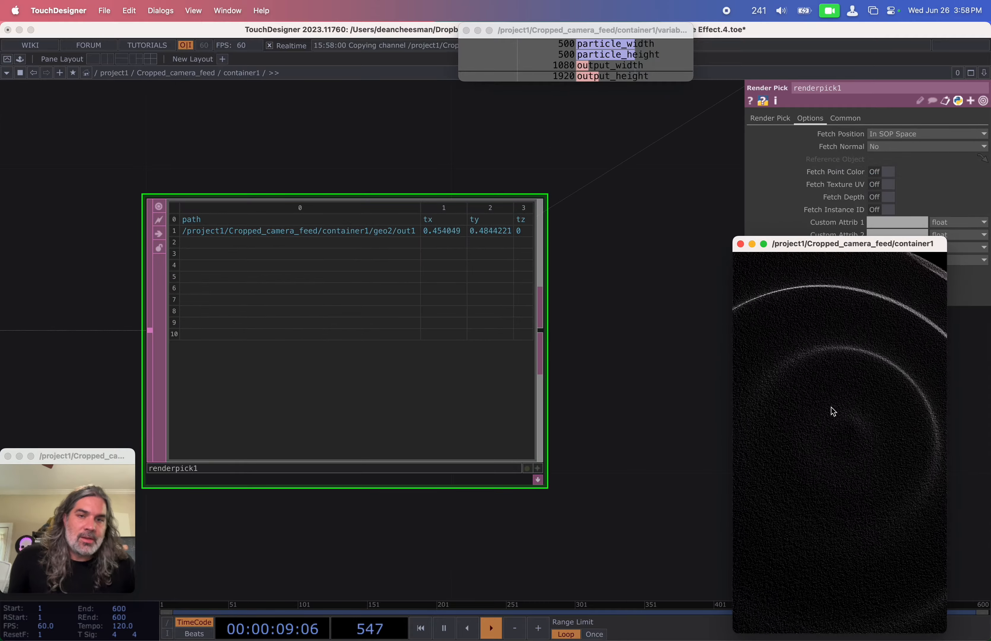
drag(832, 411, 812, 398)
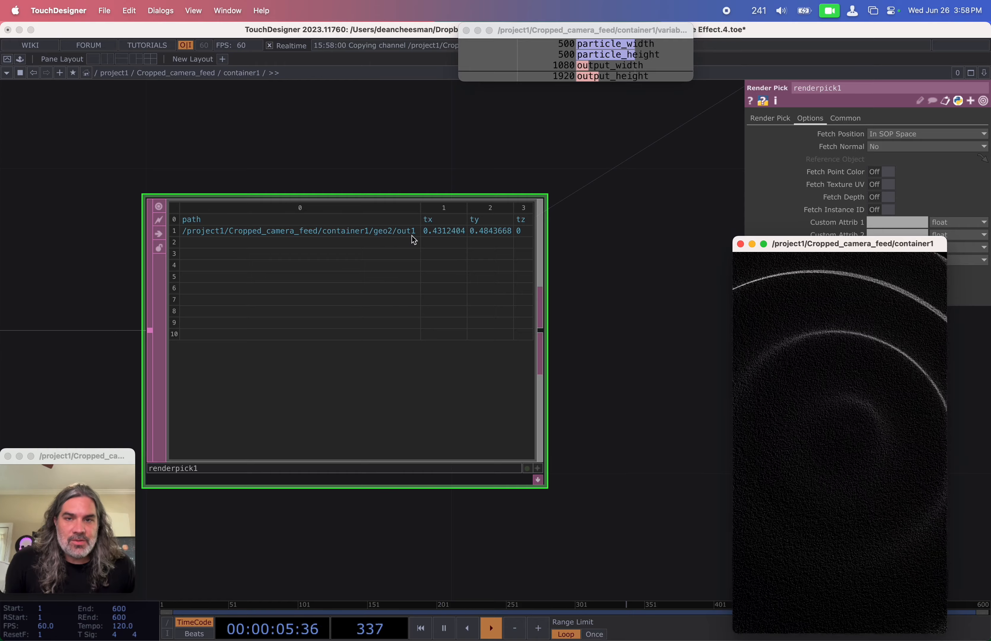
drag(838, 378, 831, 412)
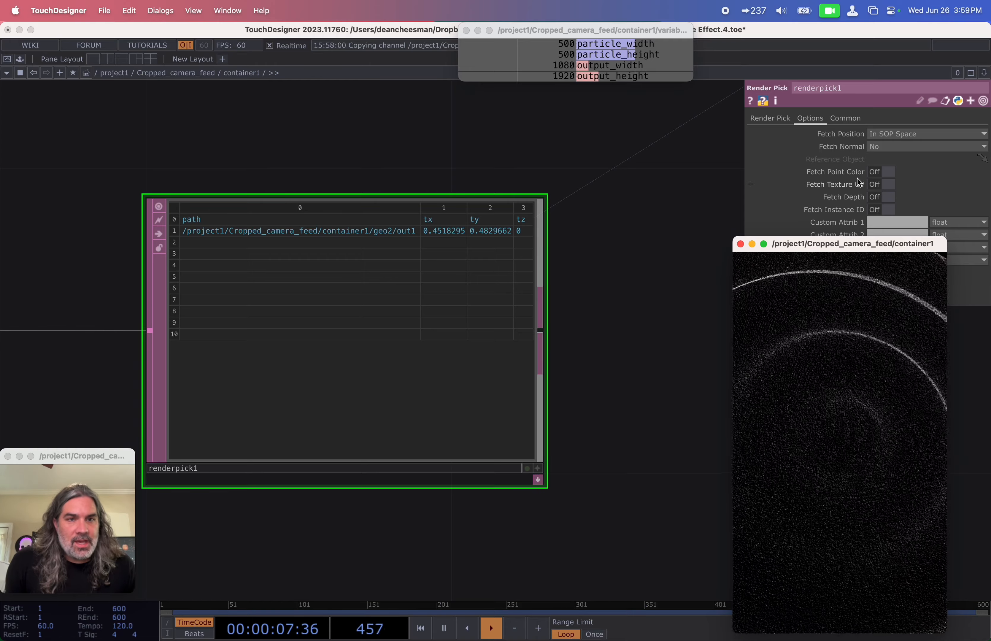
click(884, 184)
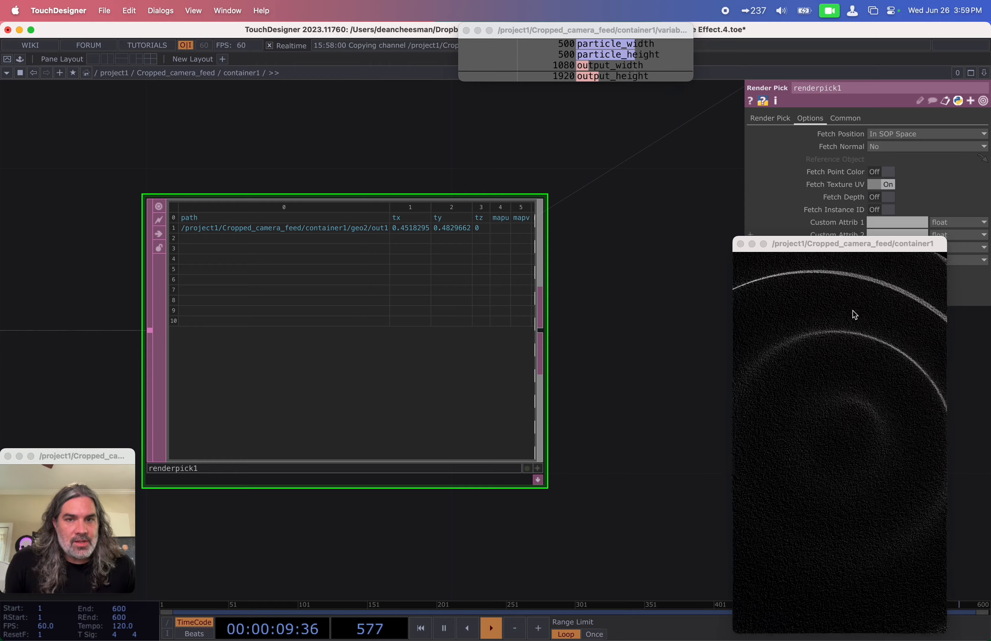
click(841, 368)
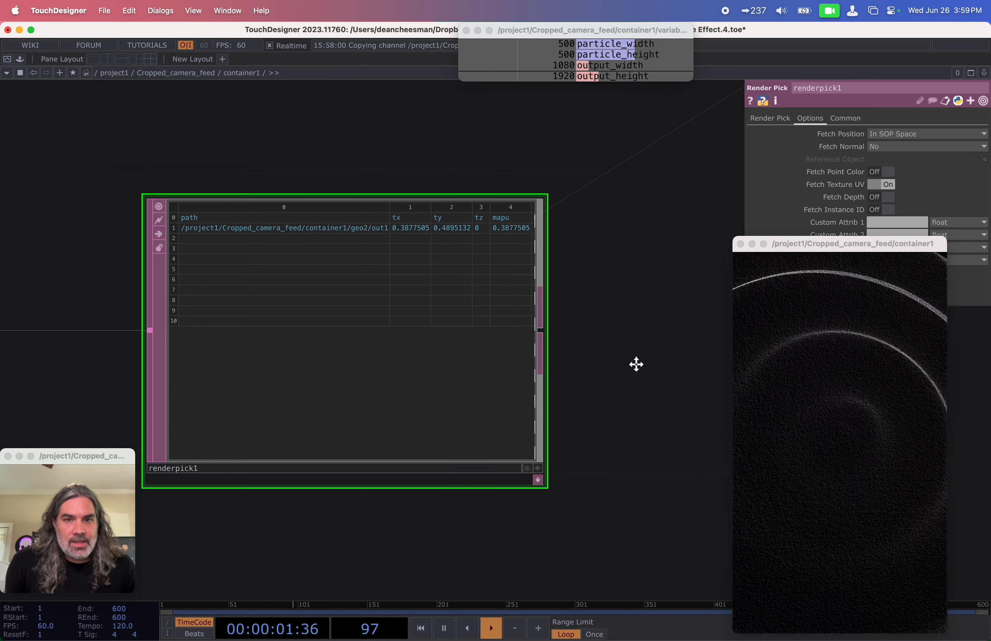
scroll(522, 295, up, 5)
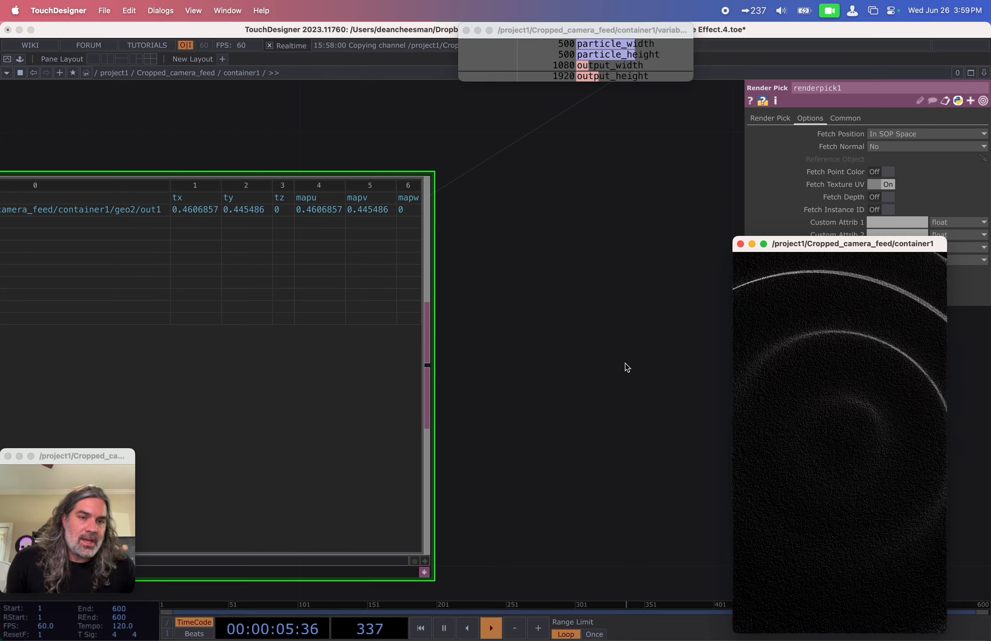
drag(567, 313, 442, 352)
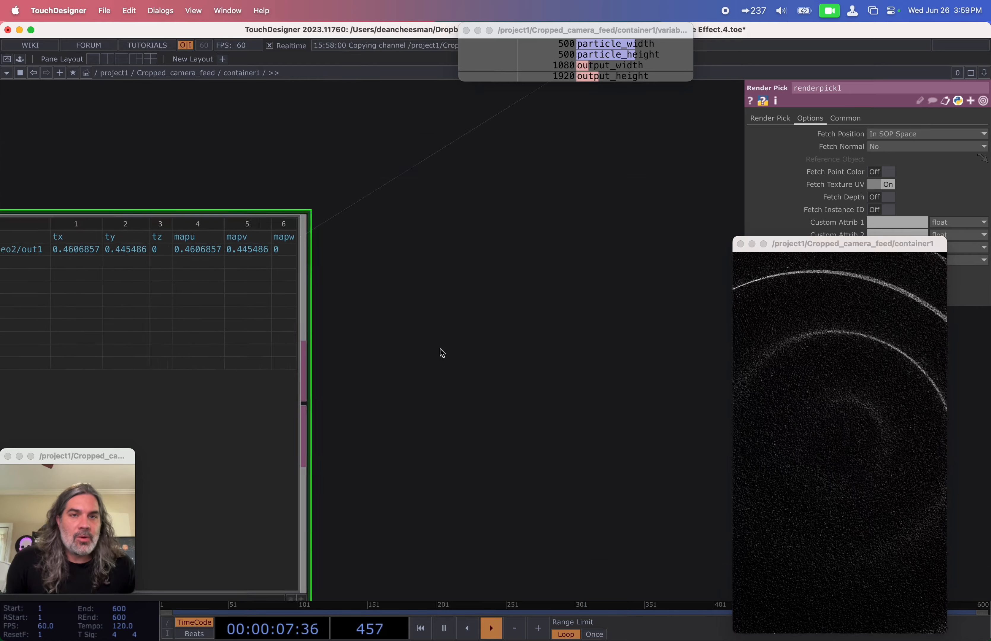
Move renderpick1 close to mtouchin1 and test picking again in the container1 viewer.
scroll(442, 353, down, 10)
scroll(517, 356, up, 5)
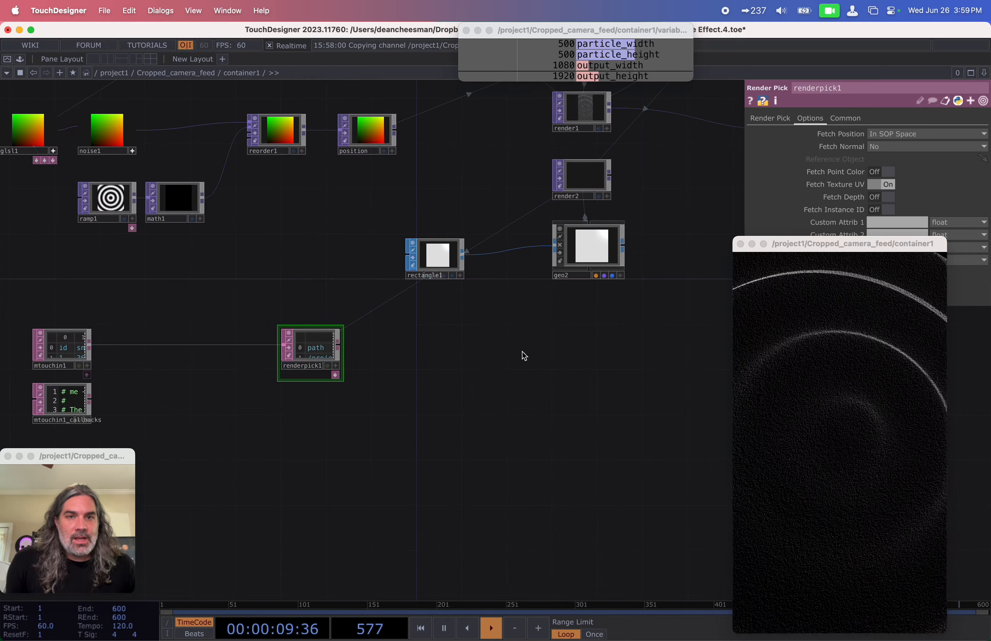
scroll(524, 356, left, 2)
scroll(428, 381, left, 5)
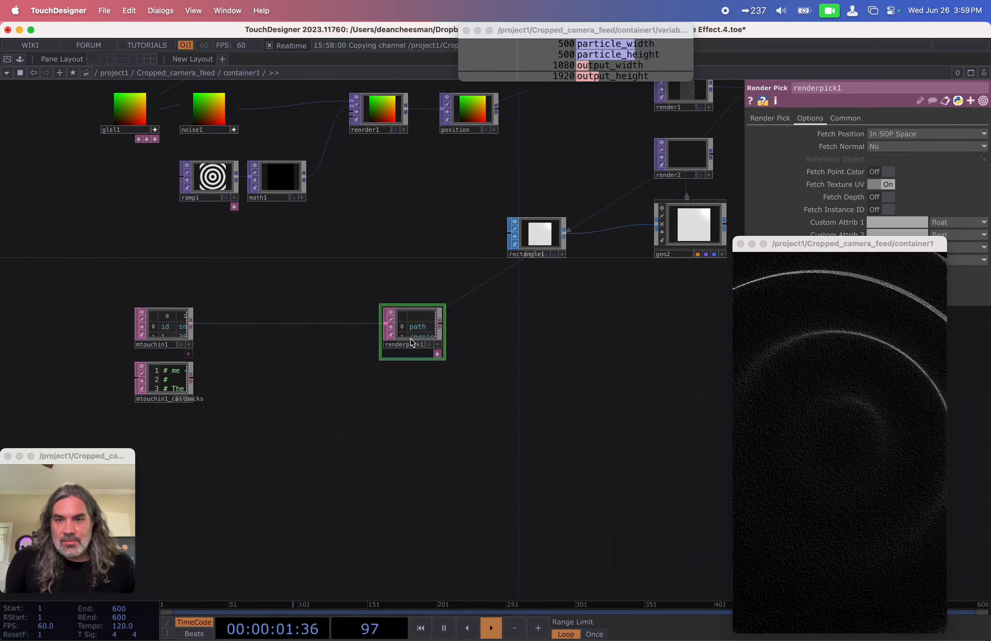
drag(410, 338, 251, 338)
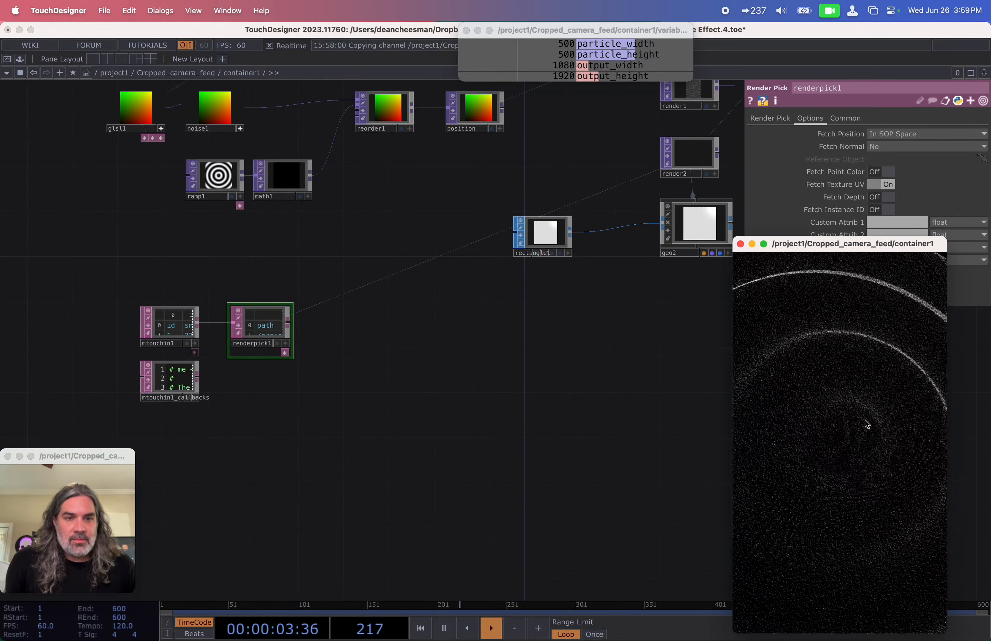
click(839, 362)
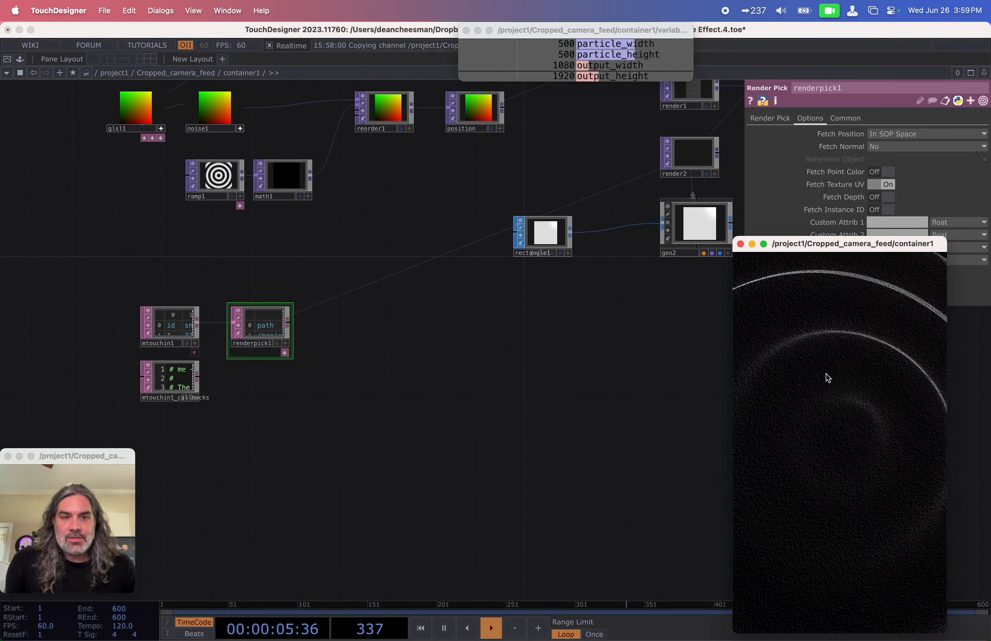
Collapse the docked mtouchin1_callbacks DAT into mtouchin1.
click(444, 413)
scroll(329, 410, left, 5)
scroll(329, 410, up, 2)
drag(375, 370, 159, 380)
drag(263, 380, 388, 363)
scroll(238, 372, up, 5)
click(324, 473)
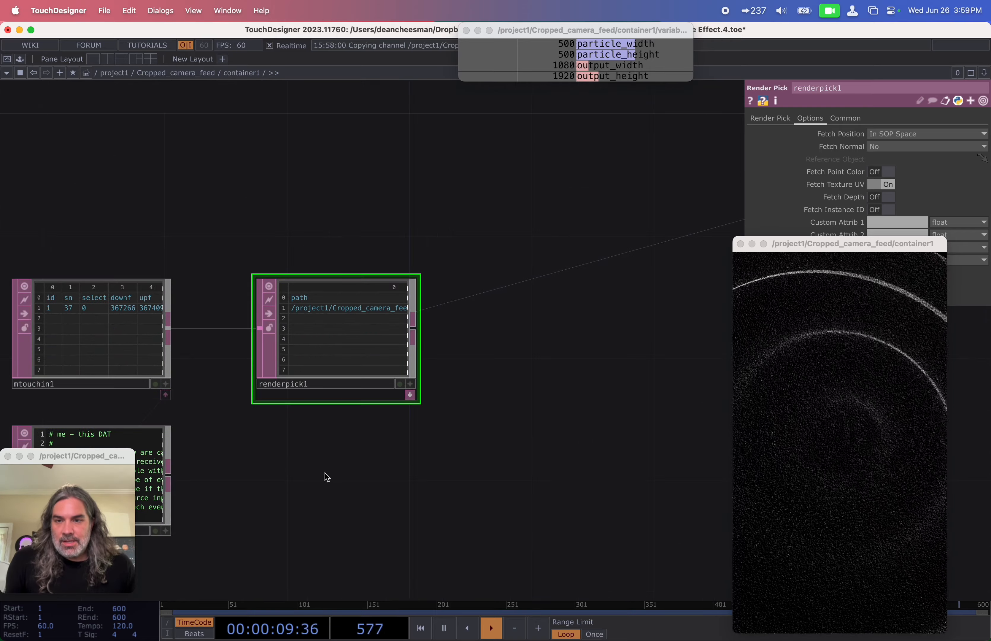
drag(172, 395, 243, 351)
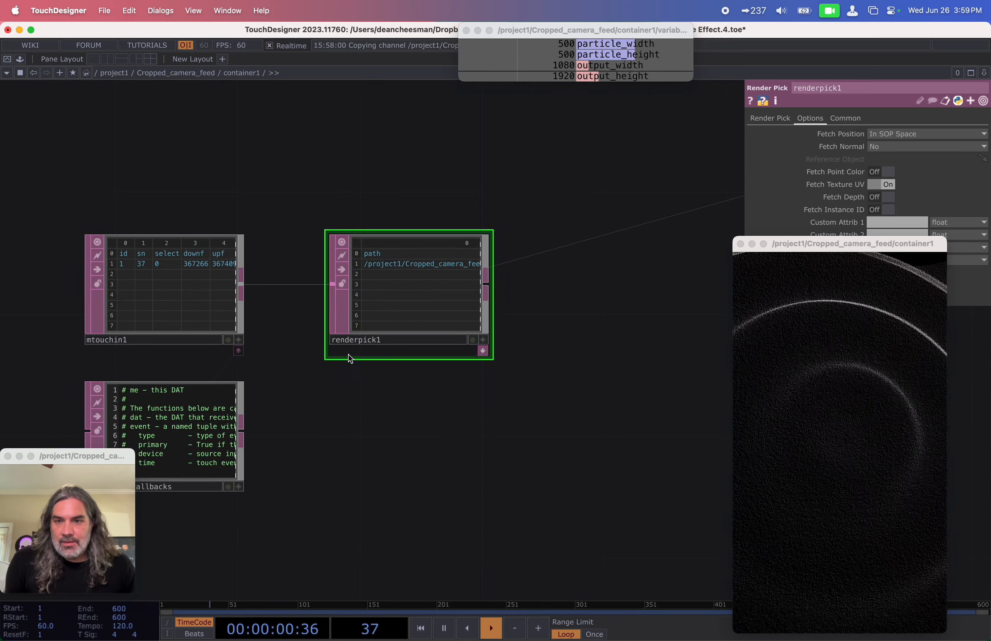
click(238, 352)
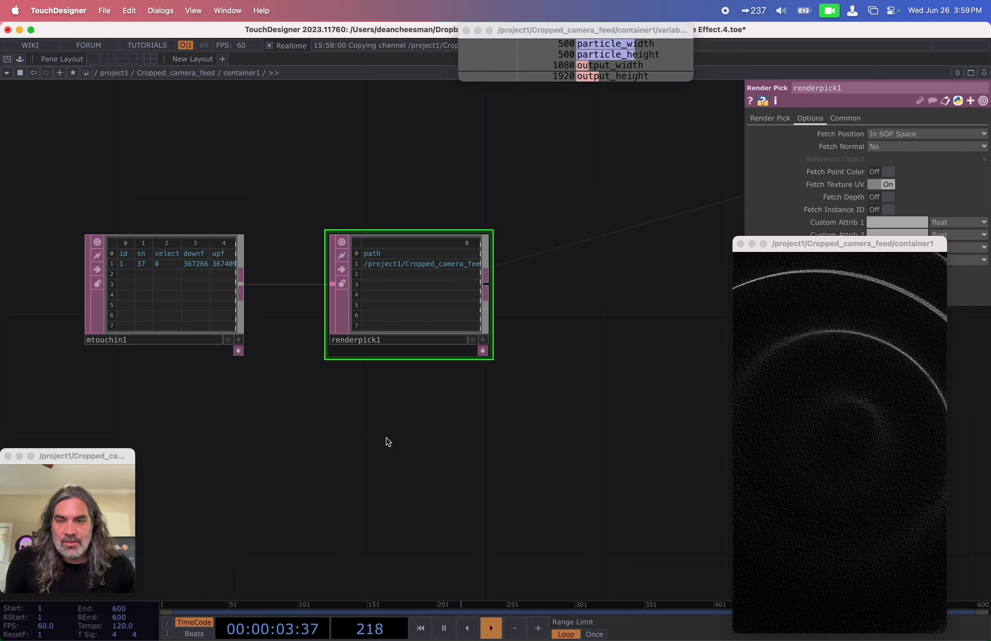
Move renderpick1 lower than mtouchin1 and add a Merge DAT to the right of both nodes.
drag(409, 323, 402, 455)
drag(475, 305, 376, 280)
key(Tab)
text(merg)
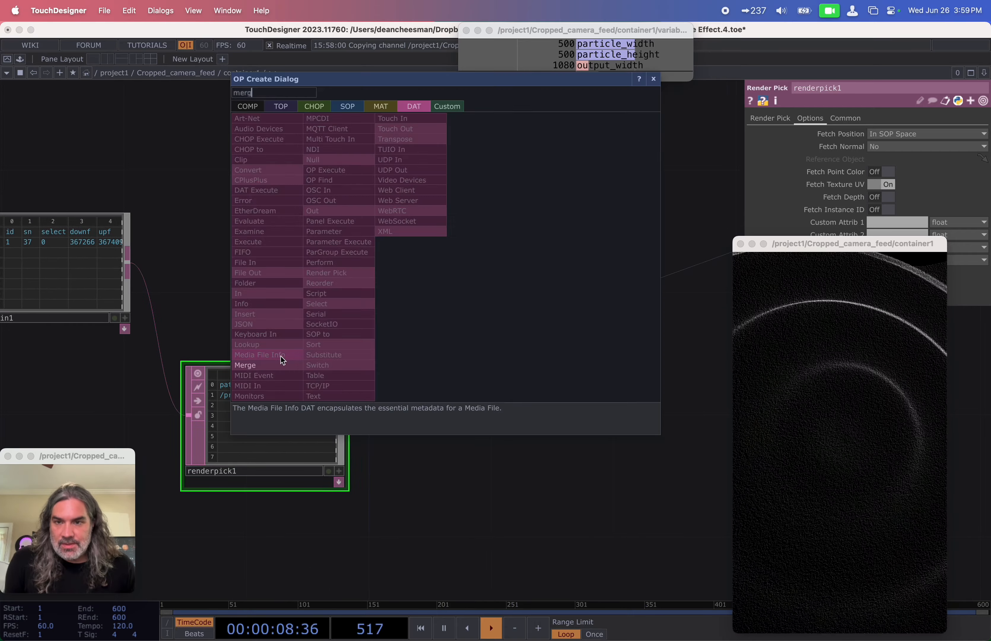
click(283, 364)
click(287, 291)
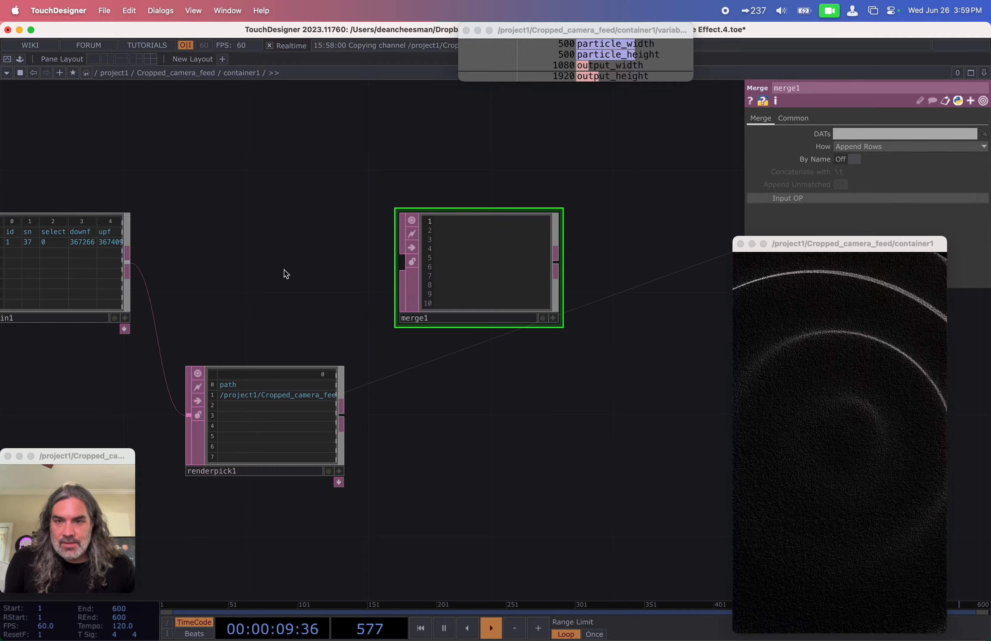
Connect mtouchin1 and renderpick1, in that order, to merge1's input and inspect the merged table.
drag(379, 257, 402, 262)
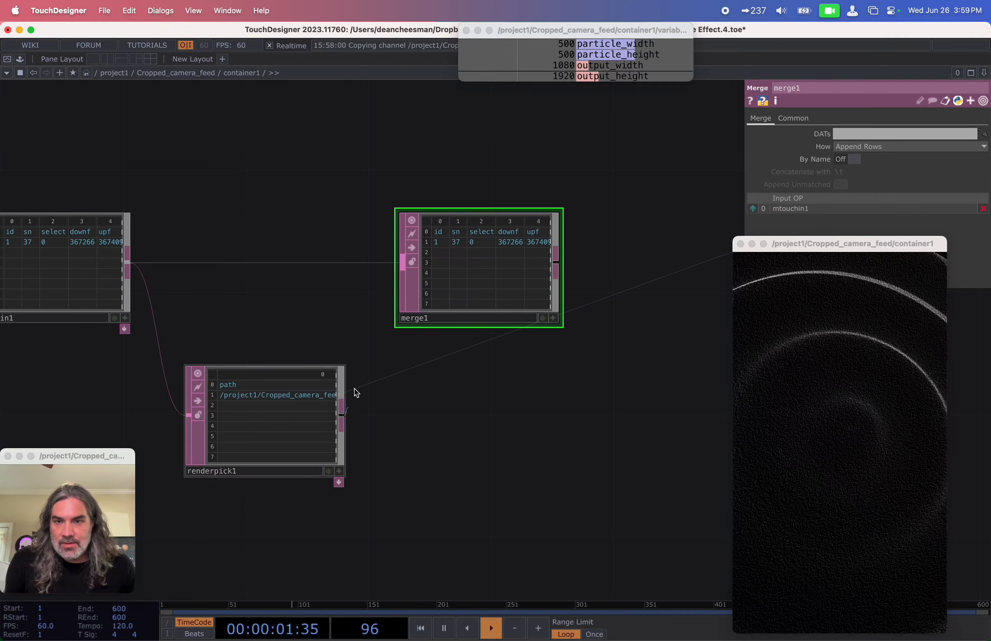
drag(355, 388, 402, 268)
drag(480, 358, 368, 380)
scroll(398, 294, up, 5)
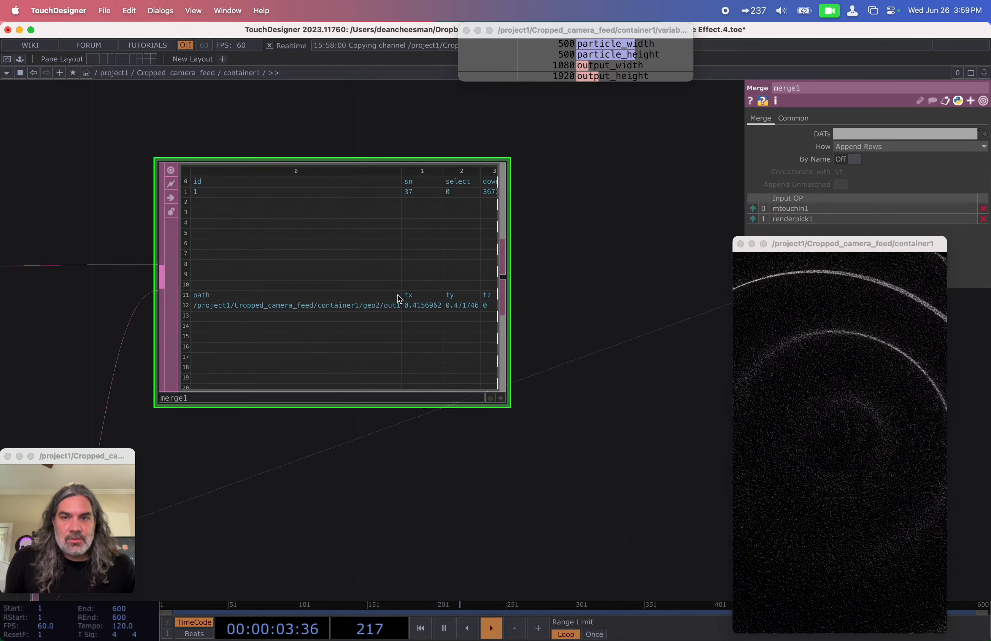
drag(302, 429, 328, 403)
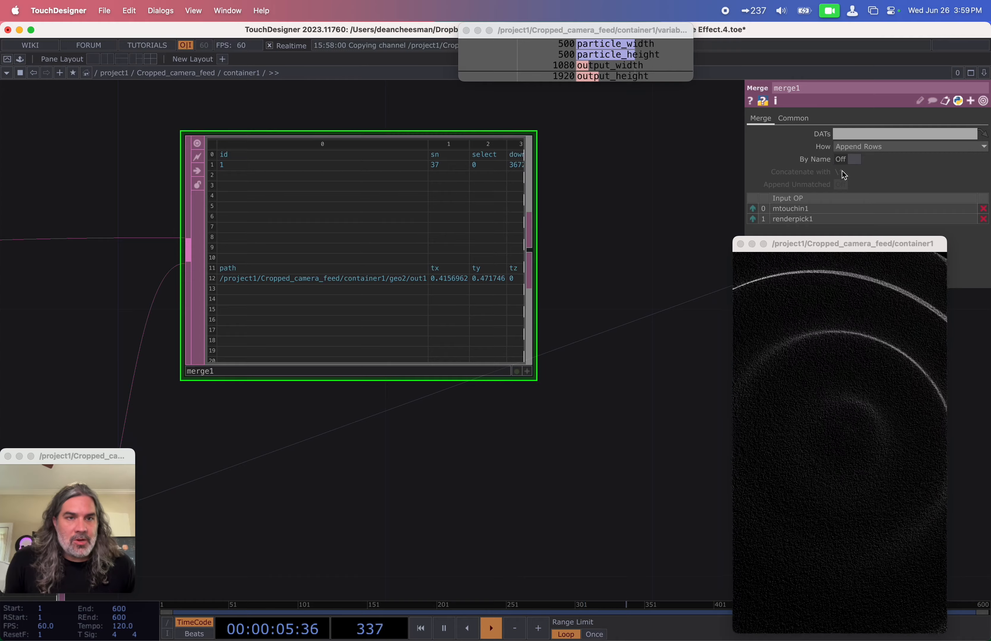
Set merge1 to combine its two input tables with Append Columns.
click(873, 148)
click(880, 172)
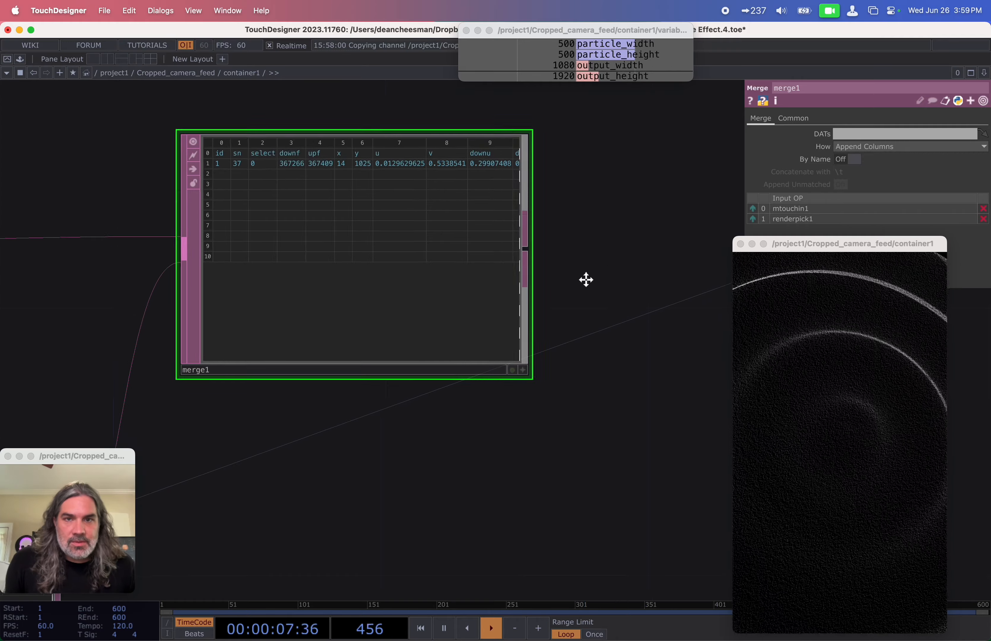
scroll(433, 276, down, 10)
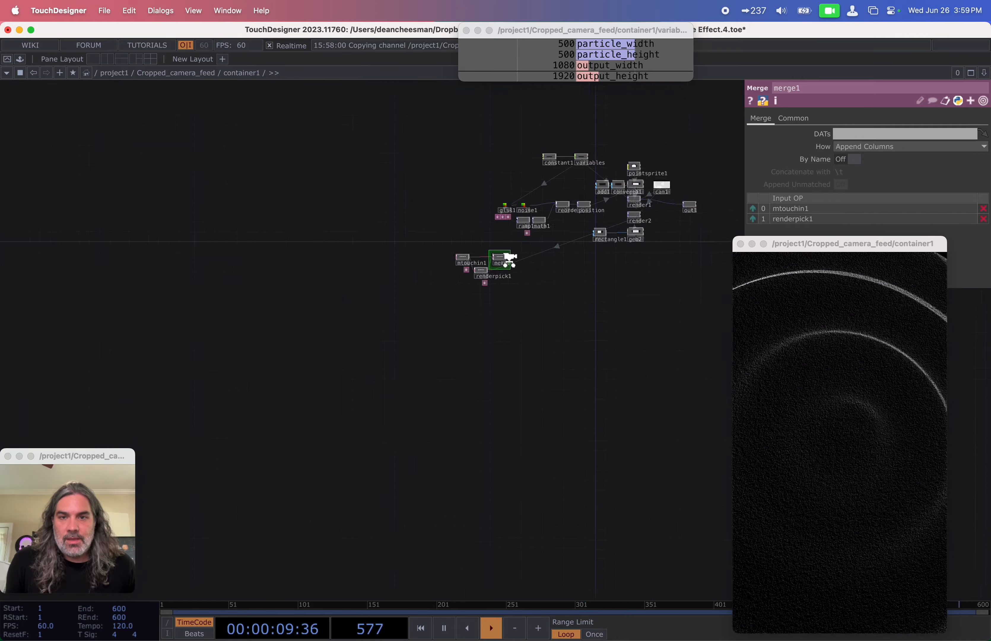
Add a DAT to CHOP fed from merge1's output and place it to the right of merge1.
scroll(509, 259, up, 10)
right_drag(432, 366, 215, 234)
drag(445, 270, 339, 270)
scroll(399, 264, down, 5)
click(383, 264)
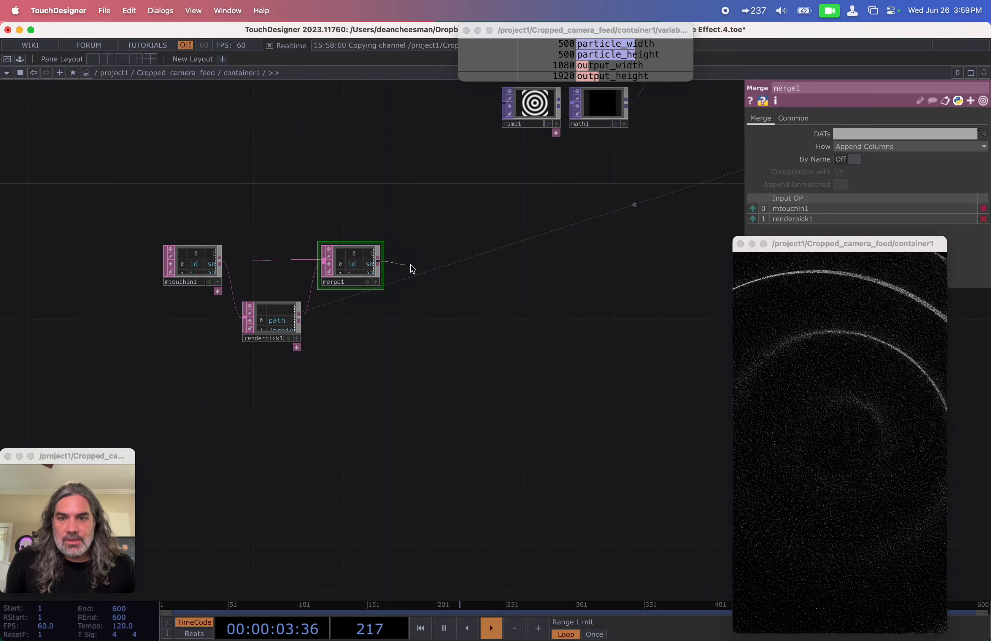
click(411, 265)
text(info)
key(Return)
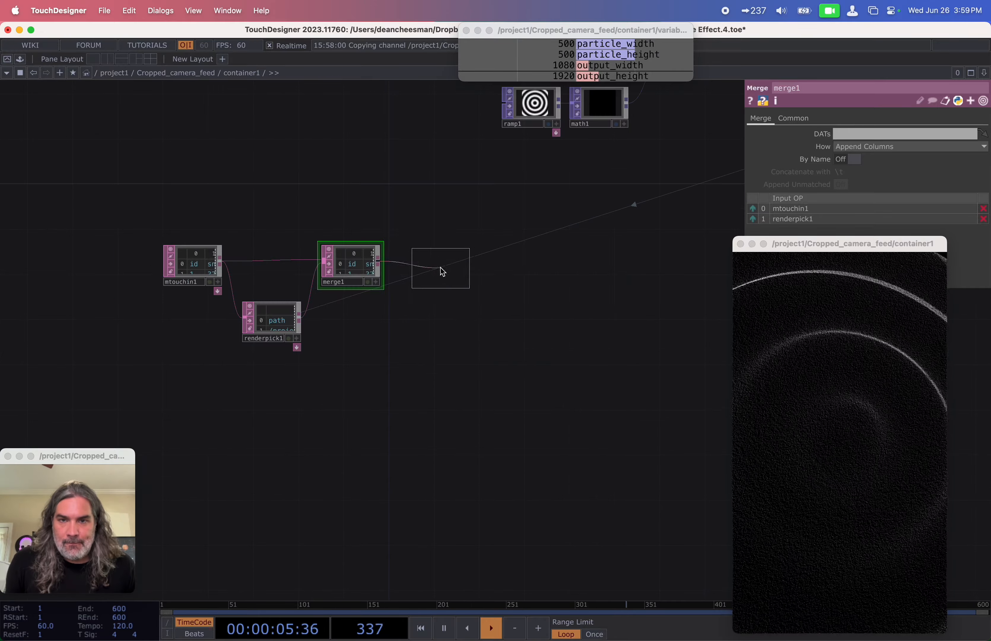
click(442, 271)
Move the container1 viewer off the parameters and set datto1's first row to Names and first column to Values.
drag(813, 247, 609, 225)
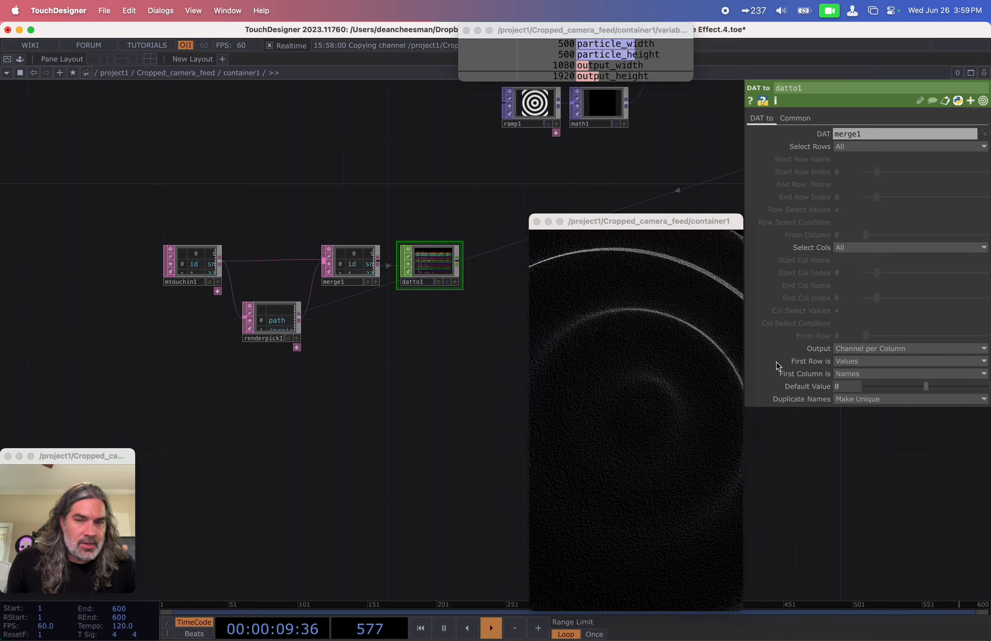
scroll(481, 285, up, 6)
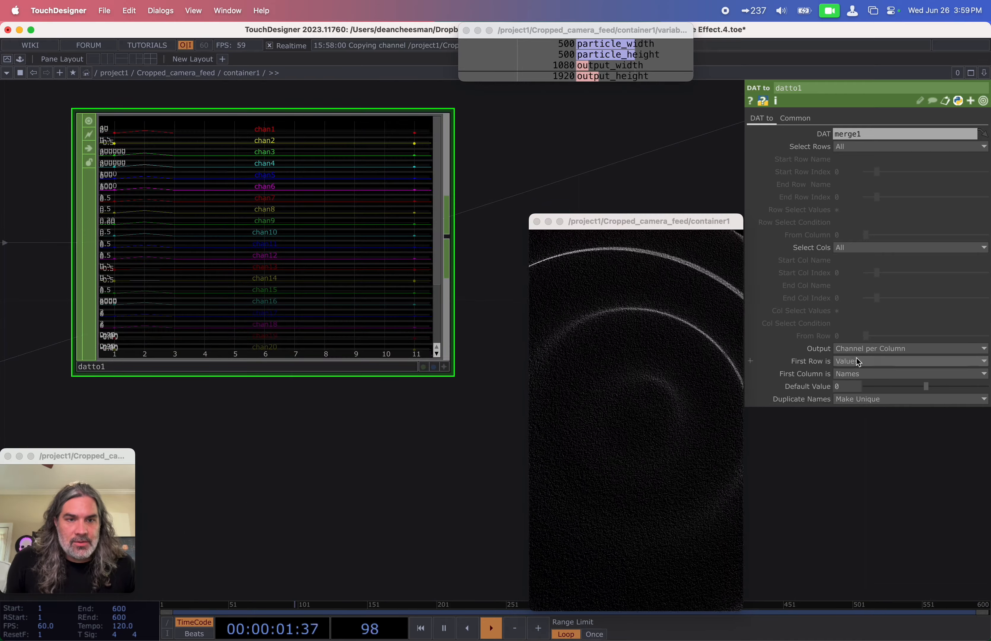
click(855, 386)
scroll(233, 319, up, 2)
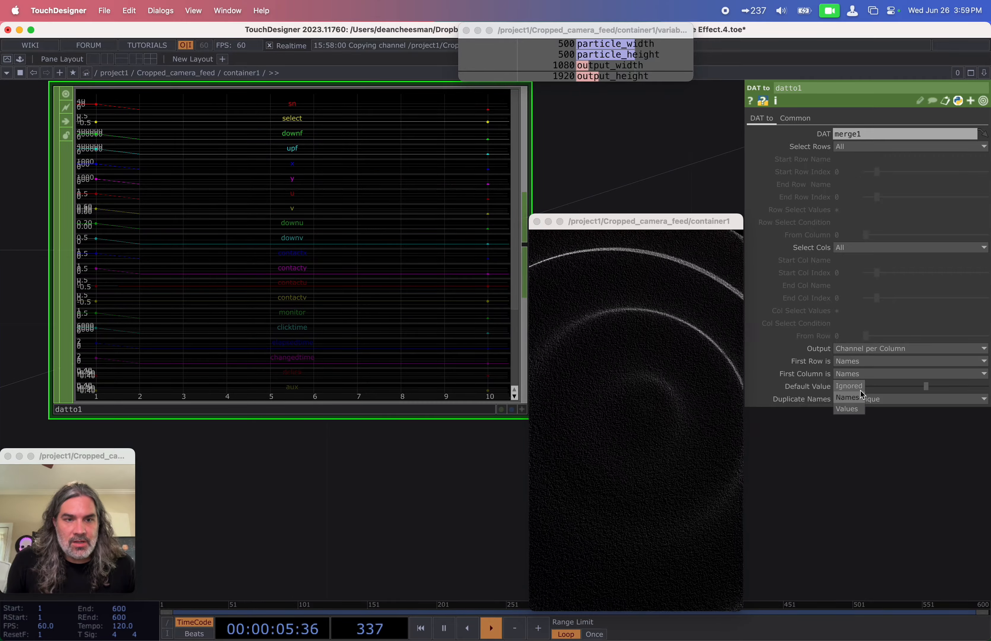
click(854, 409)
scroll(323, 464, down, 2)
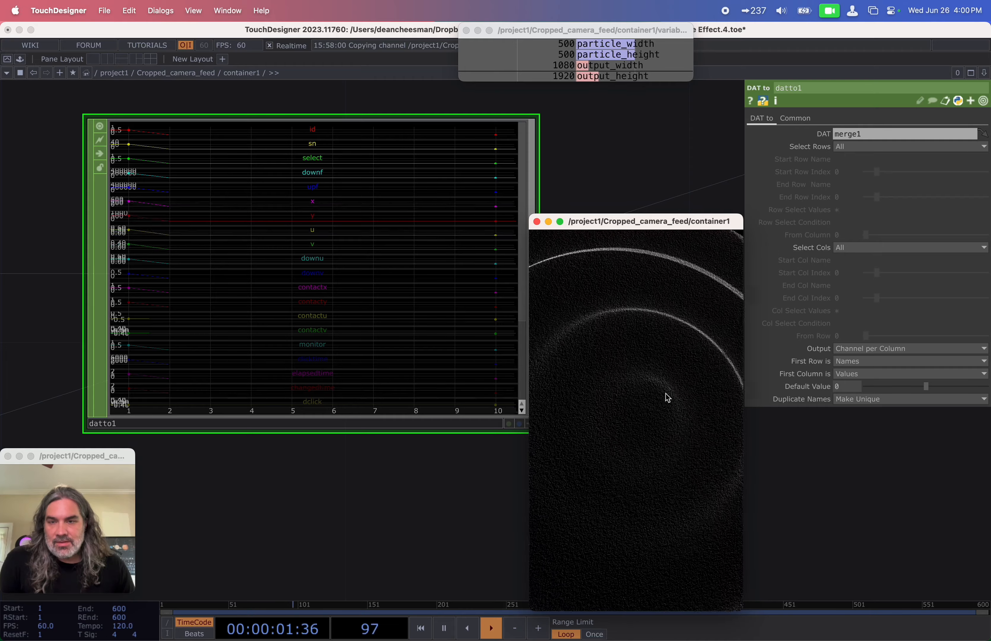
Add a Select CHOP connected to datto1's output, placed to its right.
drag(366, 526, 291, 528)
scroll(352, 515, down, 5)
drag(420, 509, 305, 490)
scroll(331, 489, down, 1)
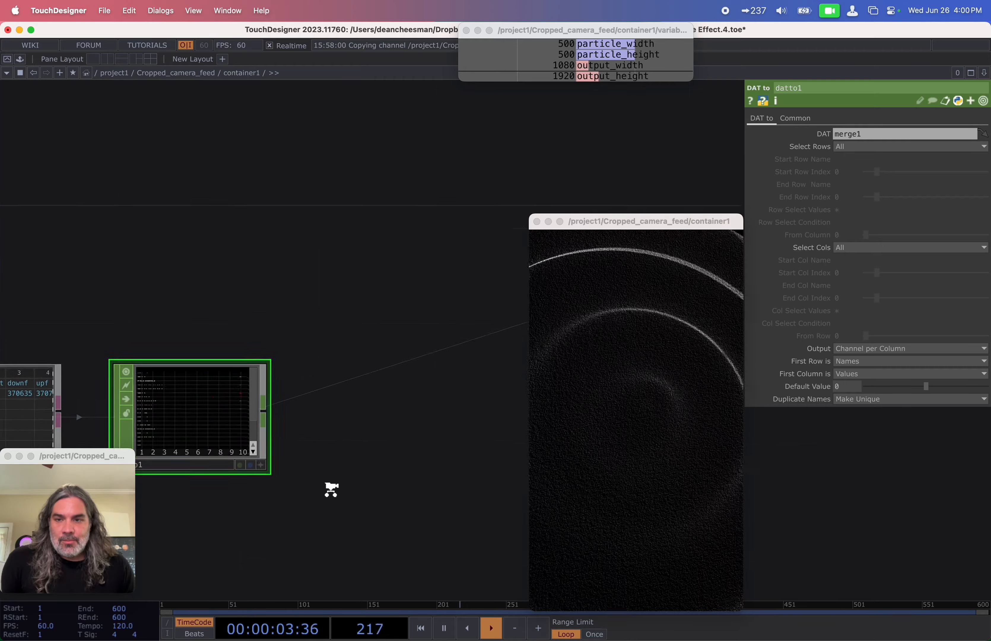
scroll(331, 490, down, 2)
scroll(330, 489, up, 4)
click(249, 390)
key(Tab)
text(s)
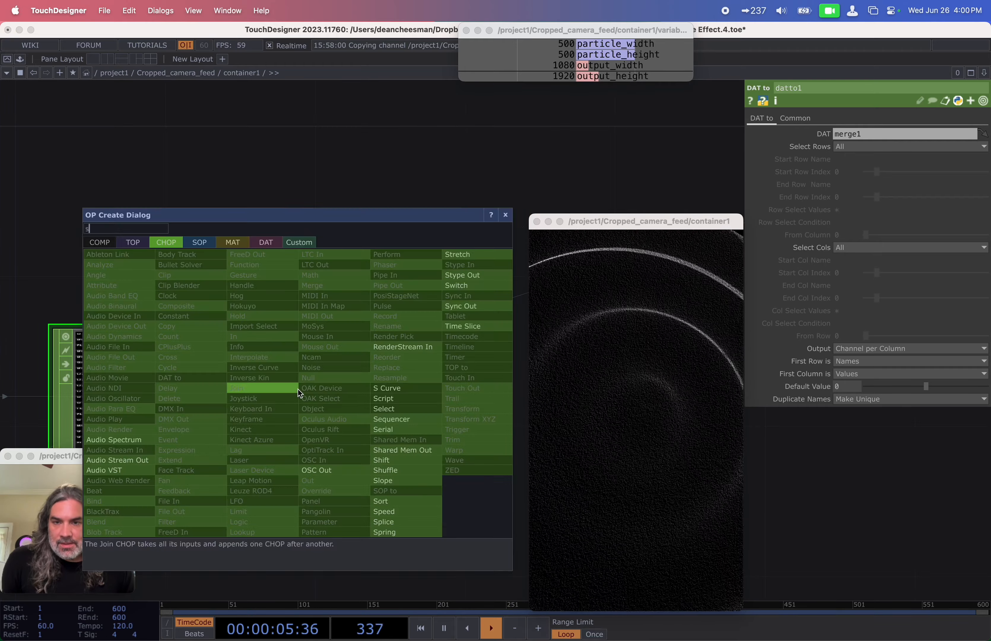
click(397, 409)
click(411, 395)
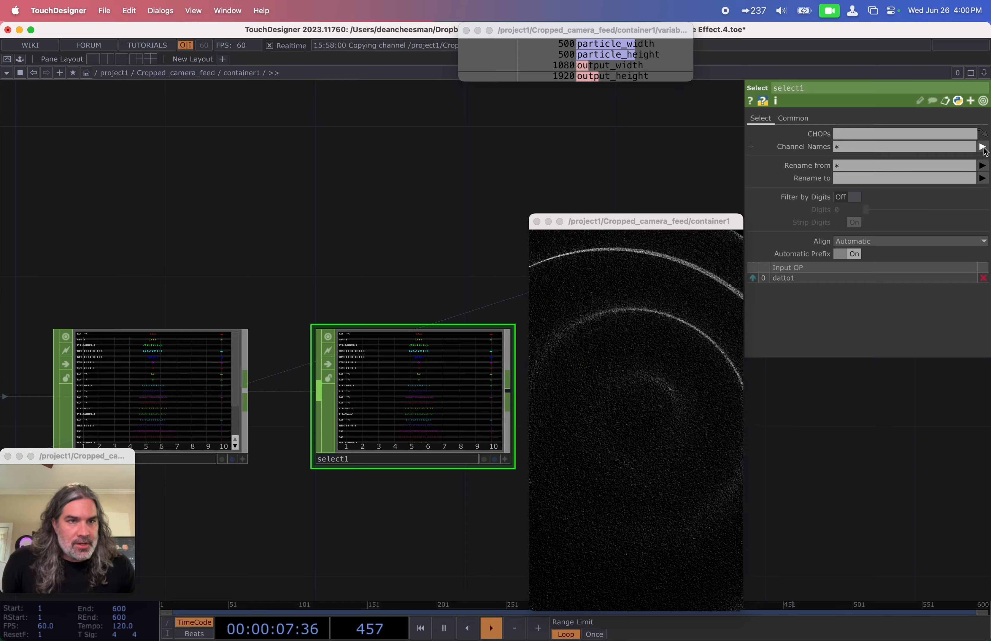
Set select1's channel names to select, mapu and mapv.
click(982, 148)
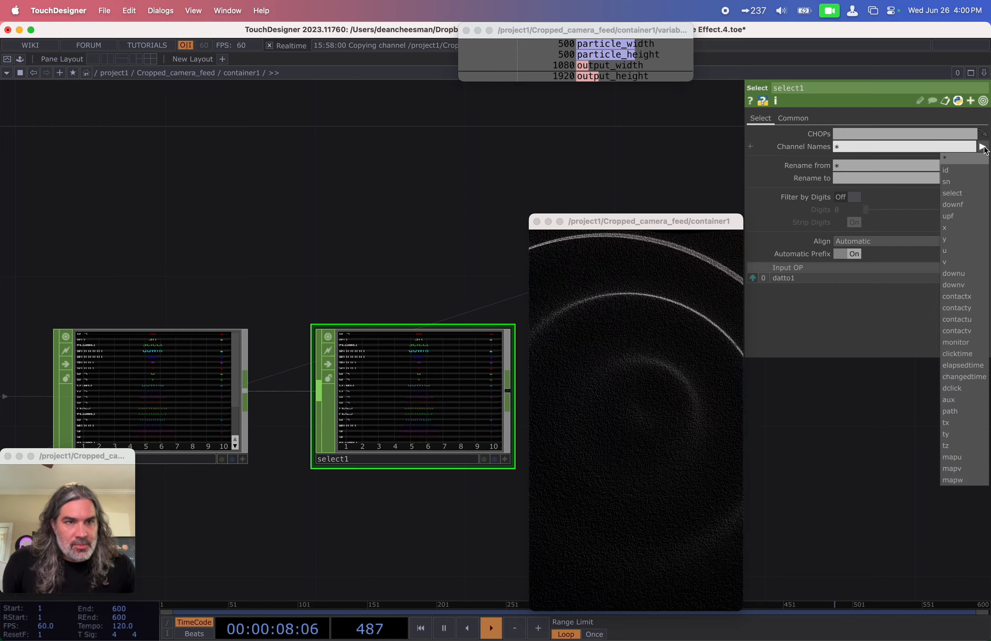
click(962, 193)
click(979, 168)
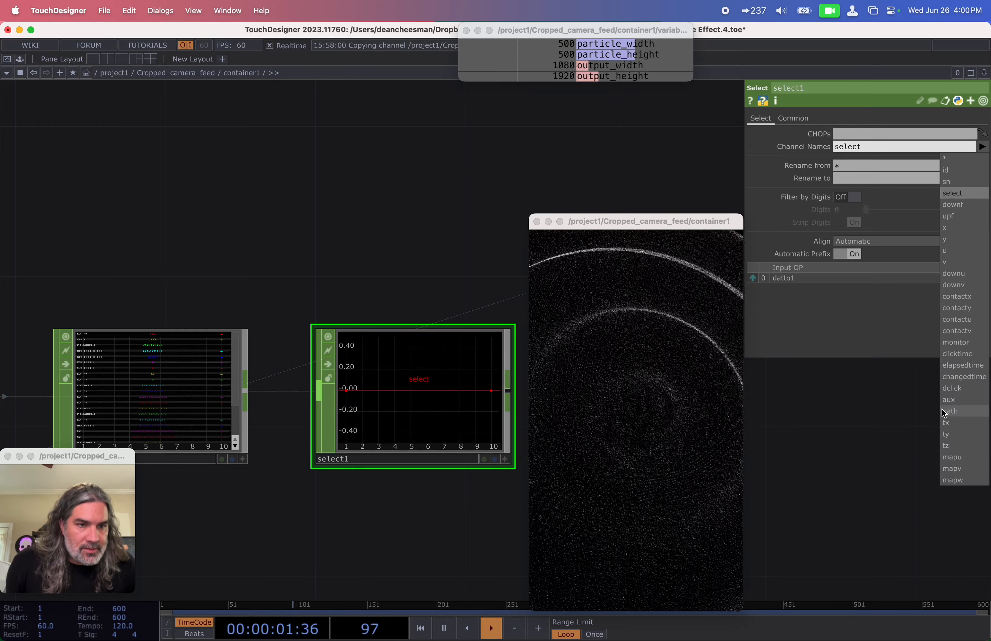
click(958, 457)
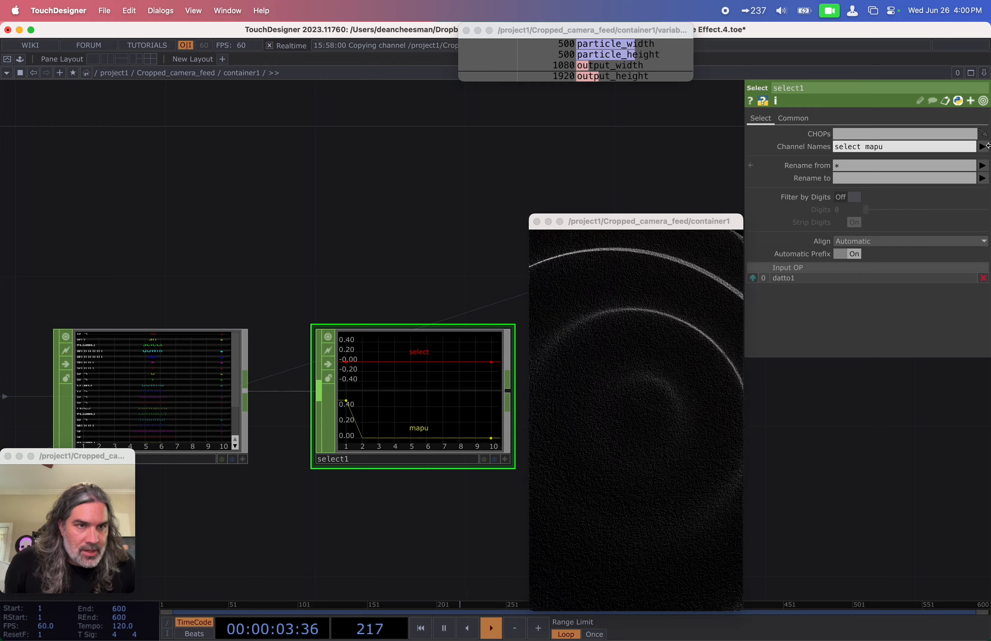
click(984, 147)
click(955, 469)
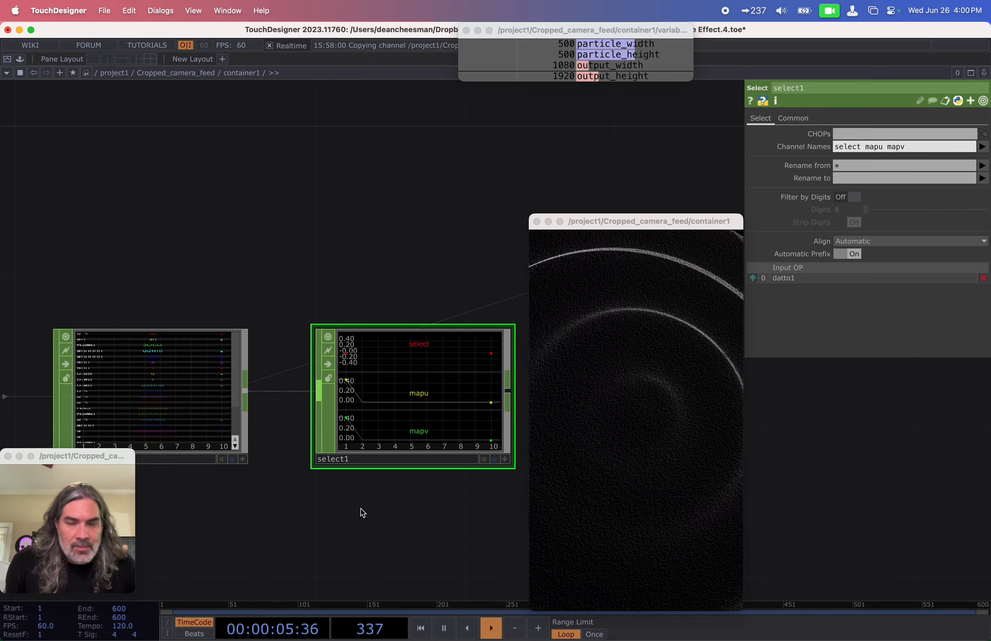
Add a Null CHOP connected to select1's output, placed to its right.
scroll(445, 441, right, 3)
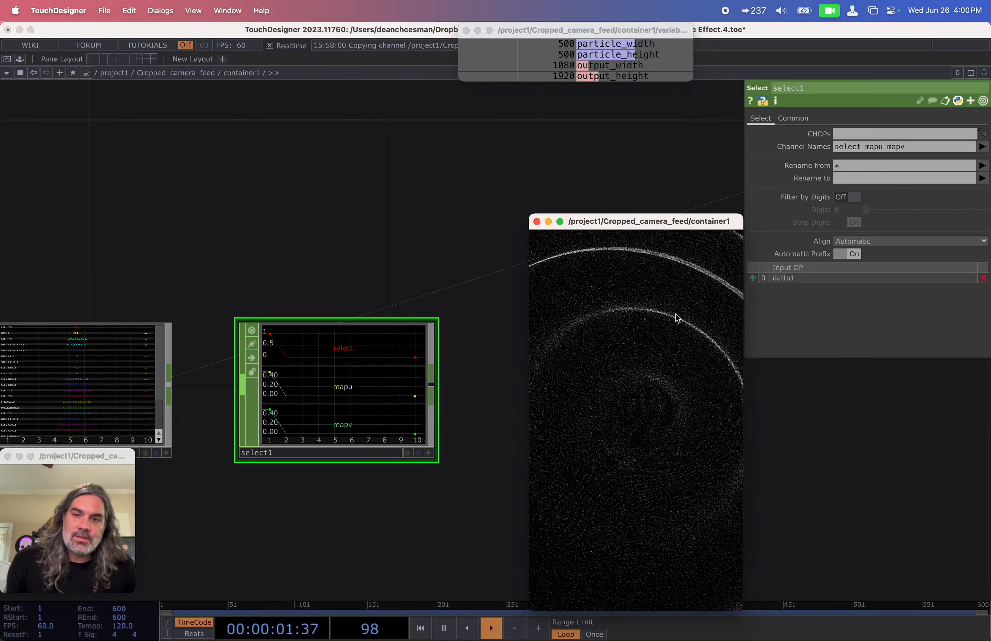
scroll(422, 525, down, 5)
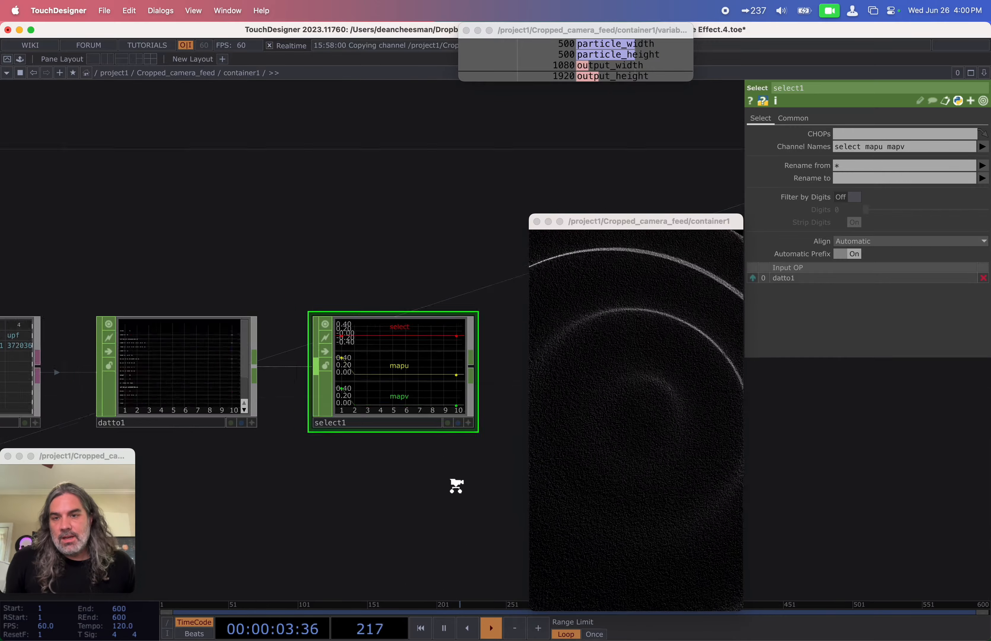
scroll(414, 517, down, 5)
drag(408, 519, 421, 400)
scroll(430, 399, down, 3)
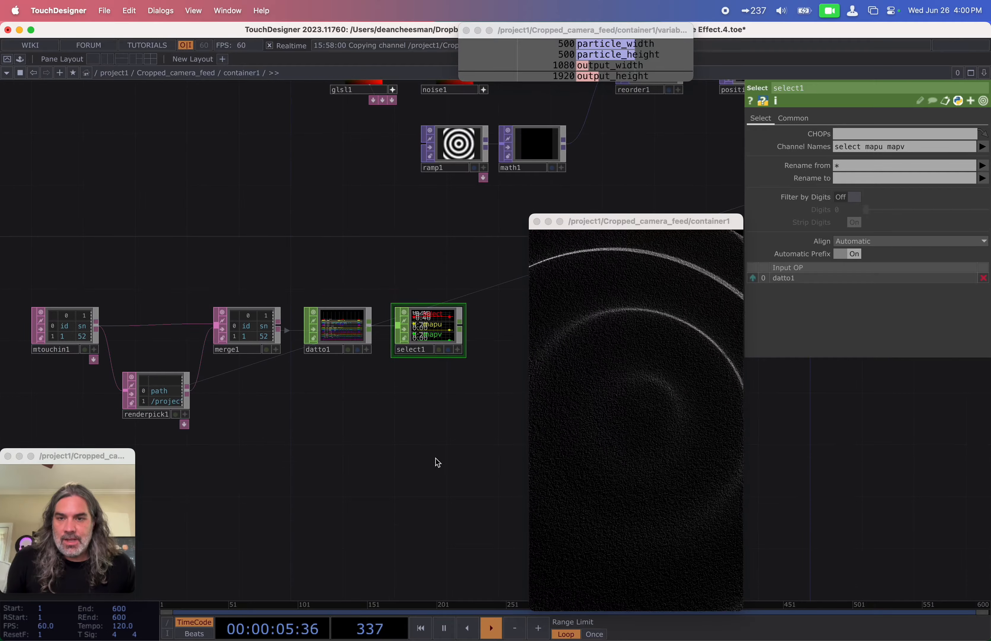
drag(451, 336, 245, 388)
drag(341, 434, 208, 386)
scroll(332, 378, up, 1)
drag(333, 381, 246, 381)
scroll(246, 380, down, 2)
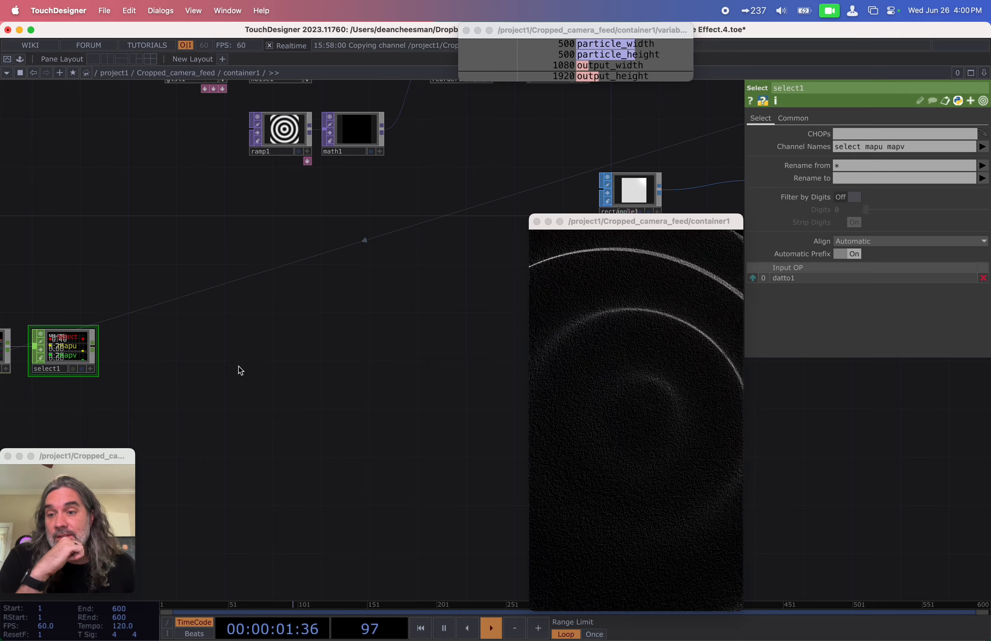
drag(173, 360, 294, 273)
scroll(234, 318, up, 2)
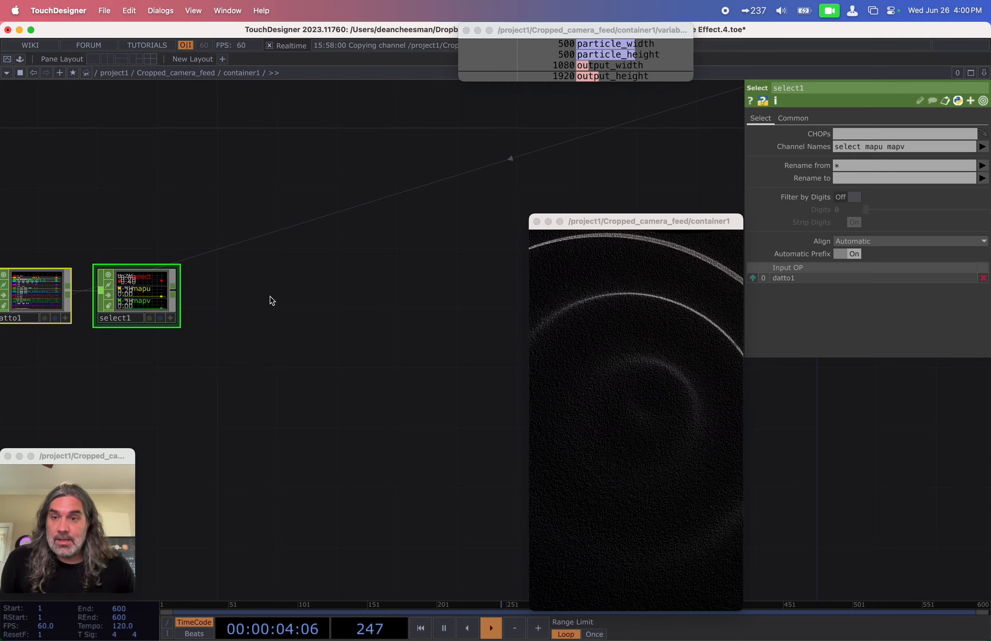
right_click(178, 295)
click(227, 285)
click(276, 317)
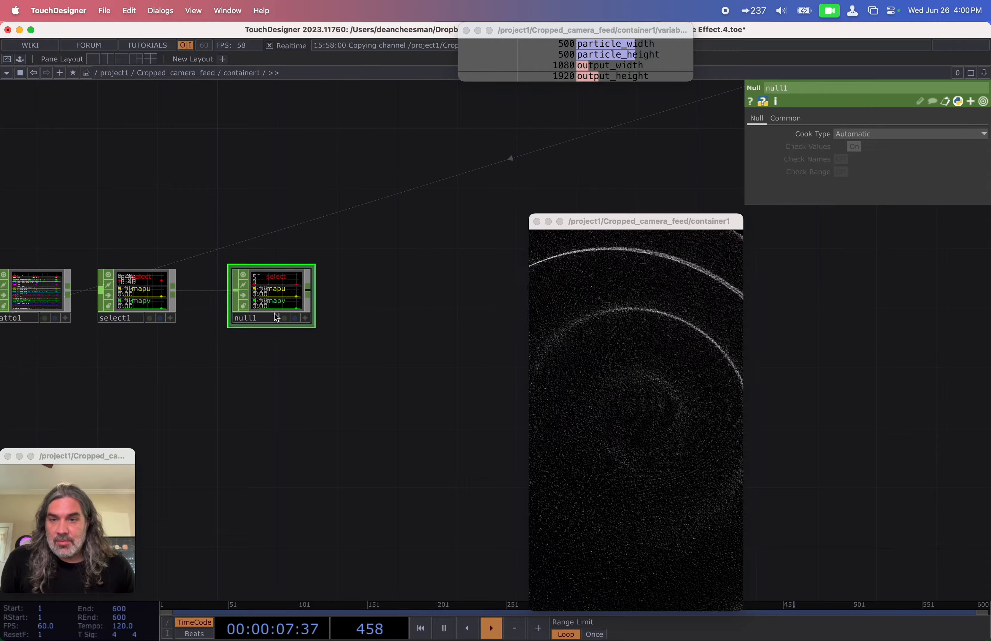
Collapse null1 into a Base component and rename the component touch_data.
right_click(280, 359)
click(317, 550)
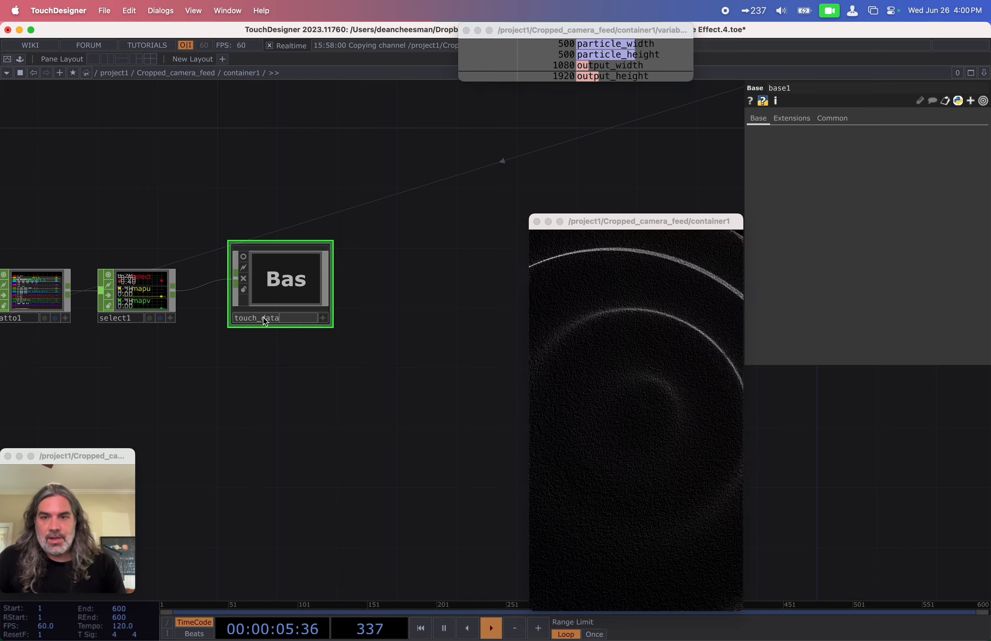
key(Return)
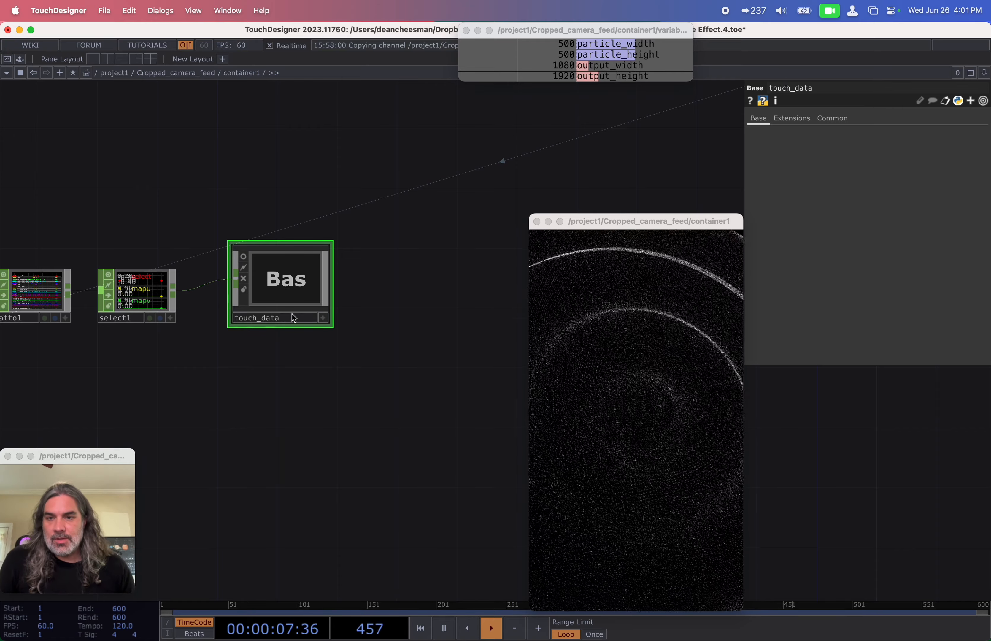
Enter the touch_data component and delete null1 from its network.
drag(315, 304, 362, 337)
key(i)
key(h)
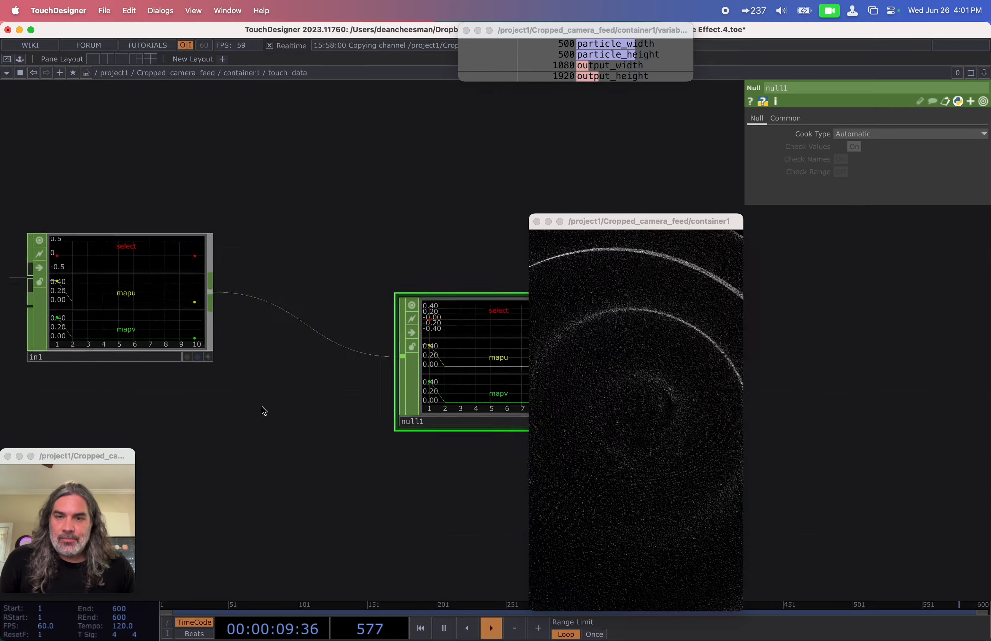
key(Delete)
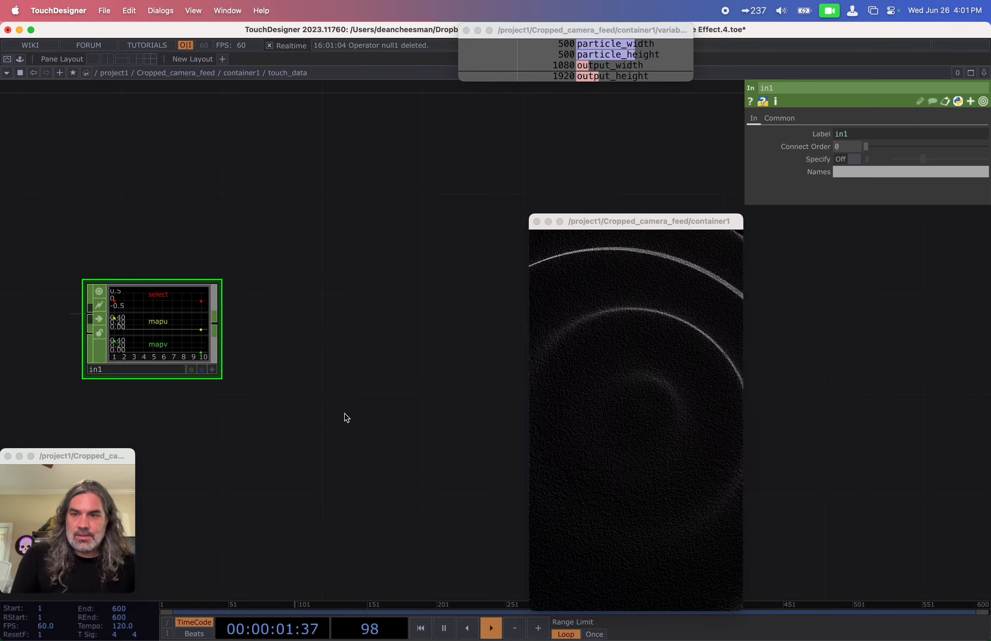
Add a Circle SOP inside touch_data, above and to the right of in1.
drag(181, 327, 114, 343)
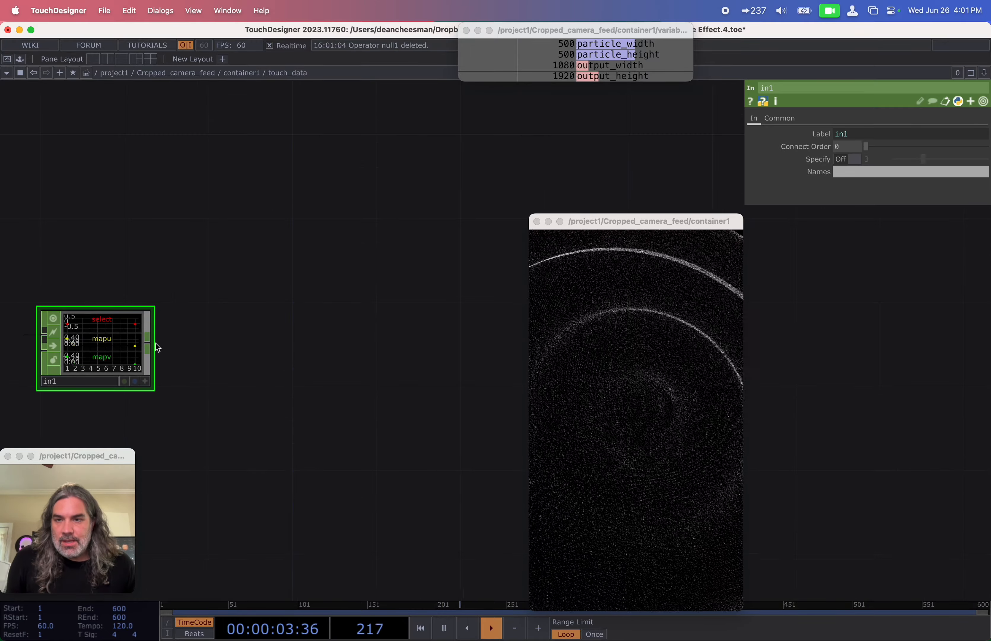
drag(277, 332, 224, 408)
scroll(264, 356, down, 5)
key(Tab)
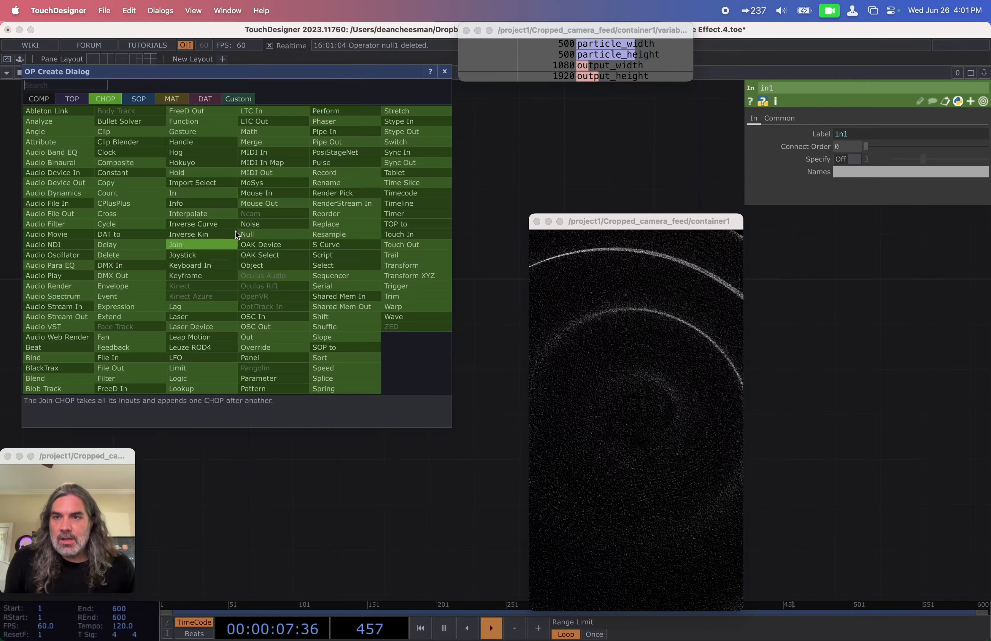
click(148, 103)
text(c)
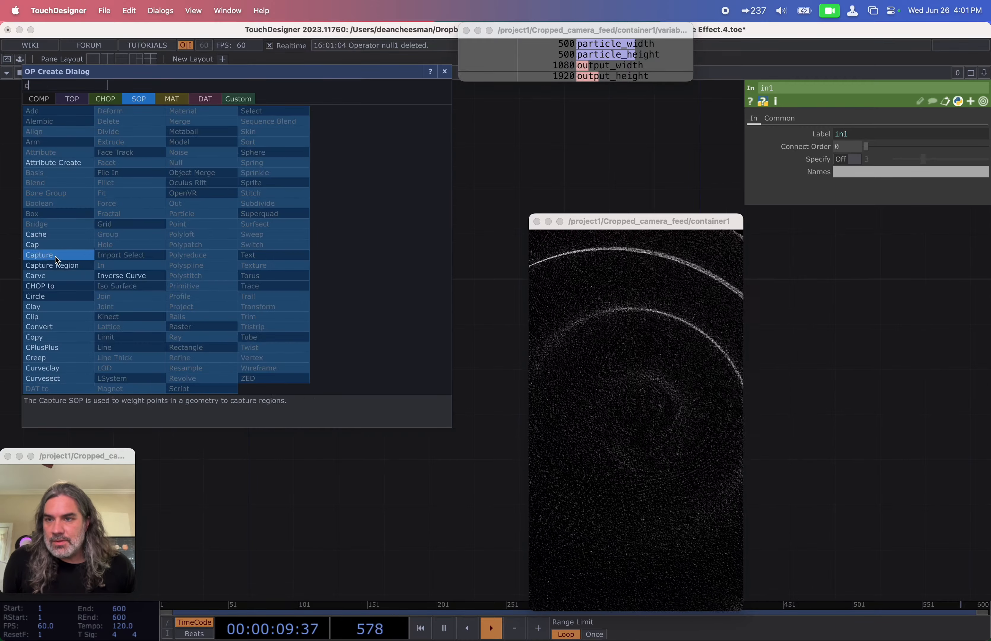
click(53, 295)
click(261, 252)
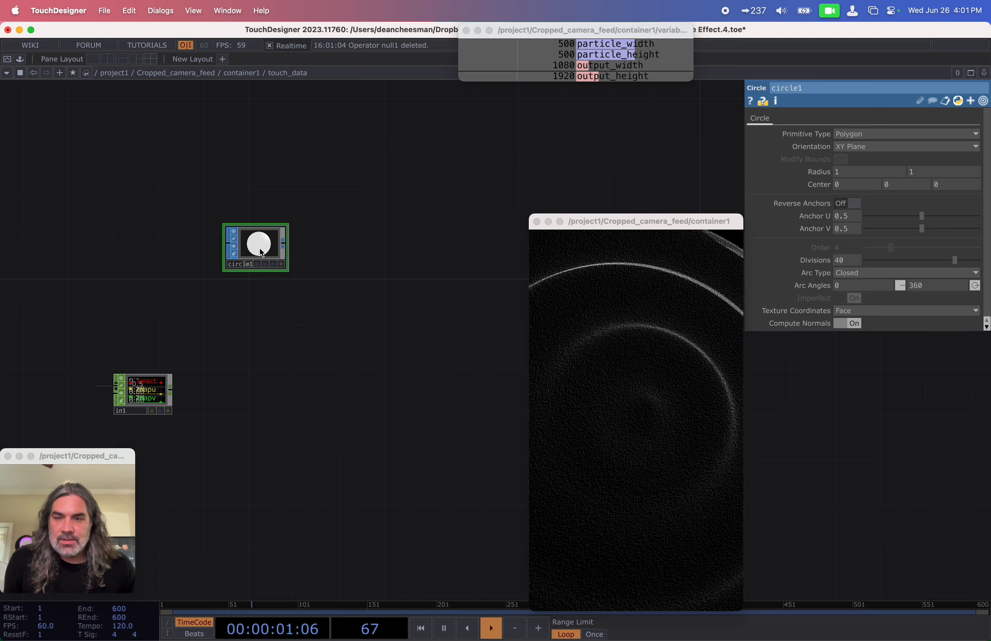
Add a Geometry component connected to circle1's output, placed to its right.
right_click(287, 248)
click(157, 109)
text(ge)
click(156, 205)
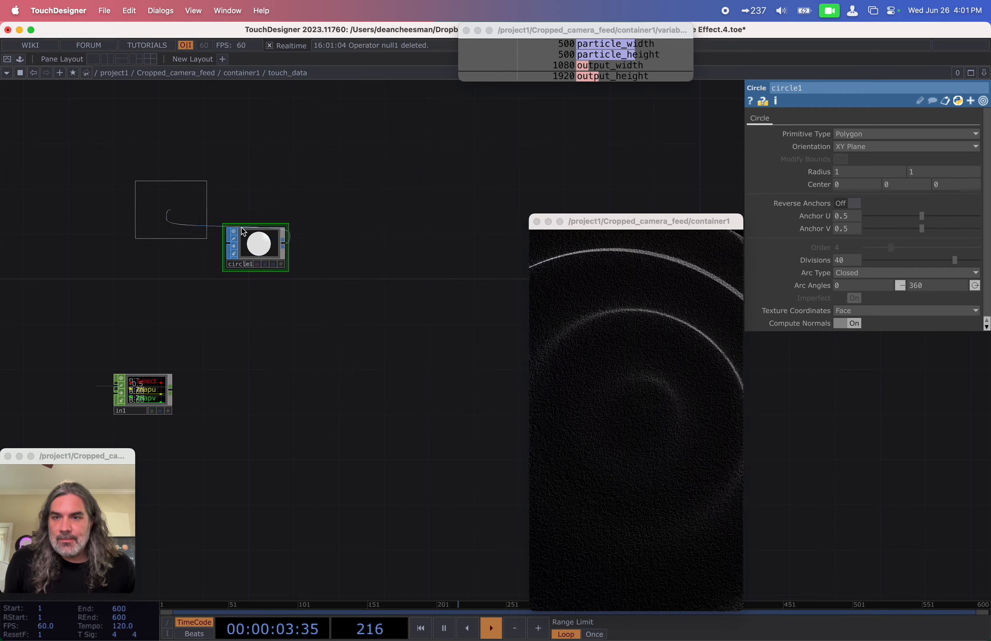
click(341, 242)
Add a Camera component to the right of geo1.
drag(418, 258, 395, 259)
key(Tab)
text(ca)
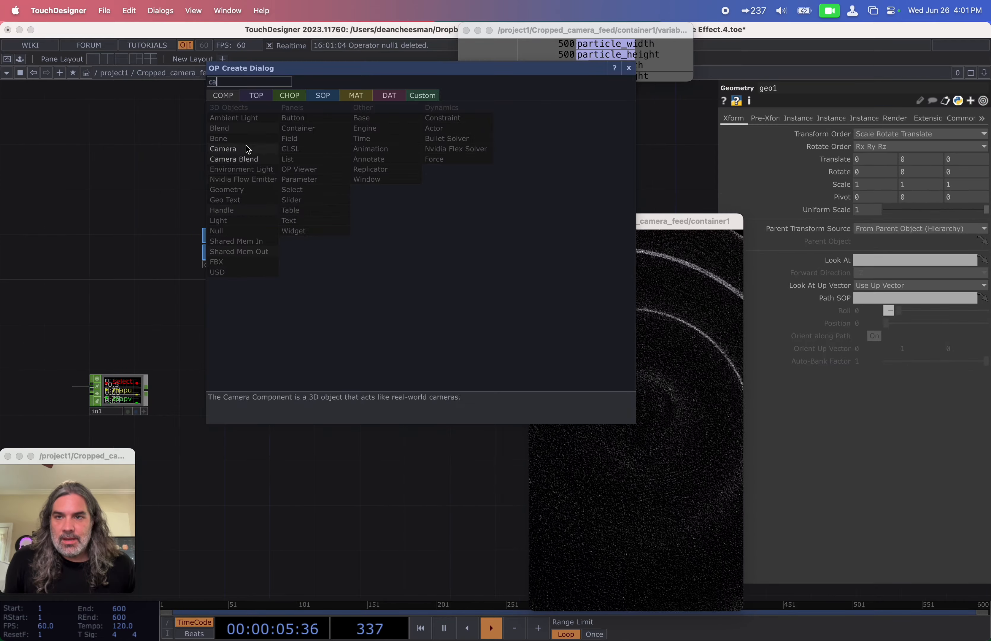
click(246, 148)
click(417, 244)
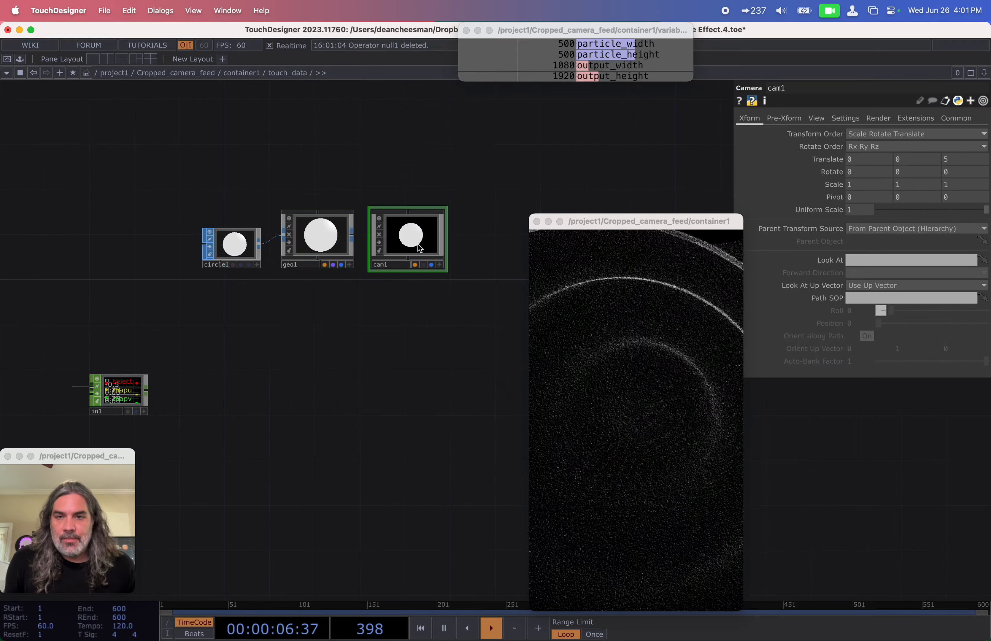
Set cam1 to Orthographic projection with a Bottom-Left ortho origin and an ortho width of 1.
click(816, 118)
click(900, 134)
click(882, 157)
click(881, 159)
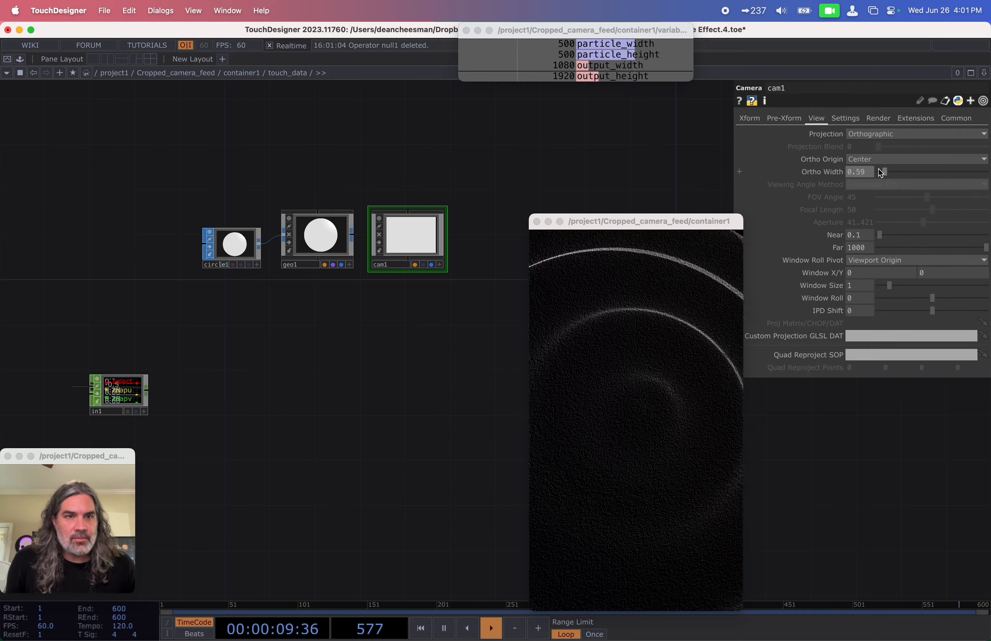
click(872, 184)
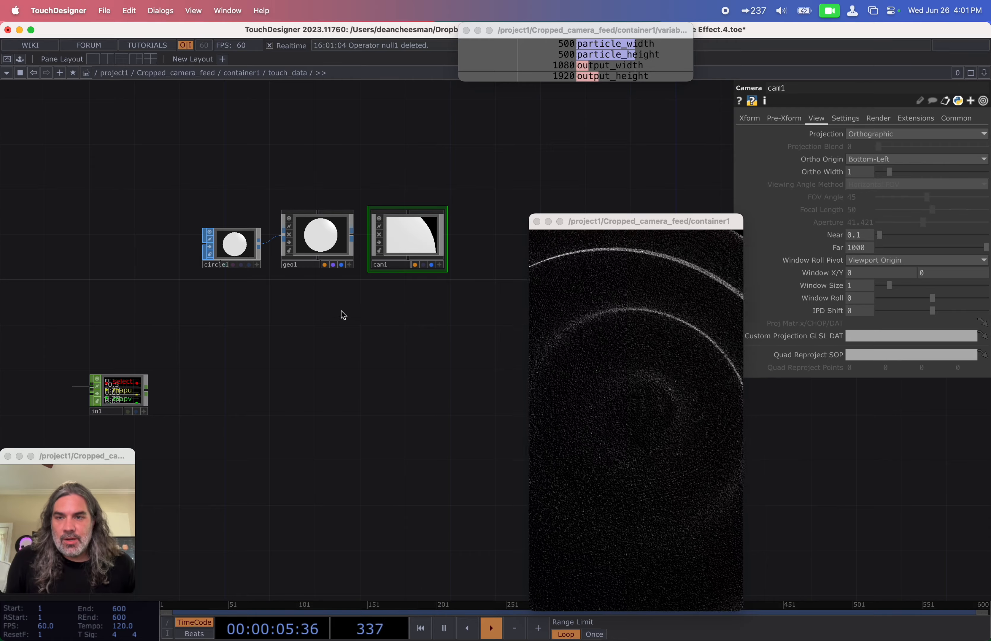
click(624, 296)
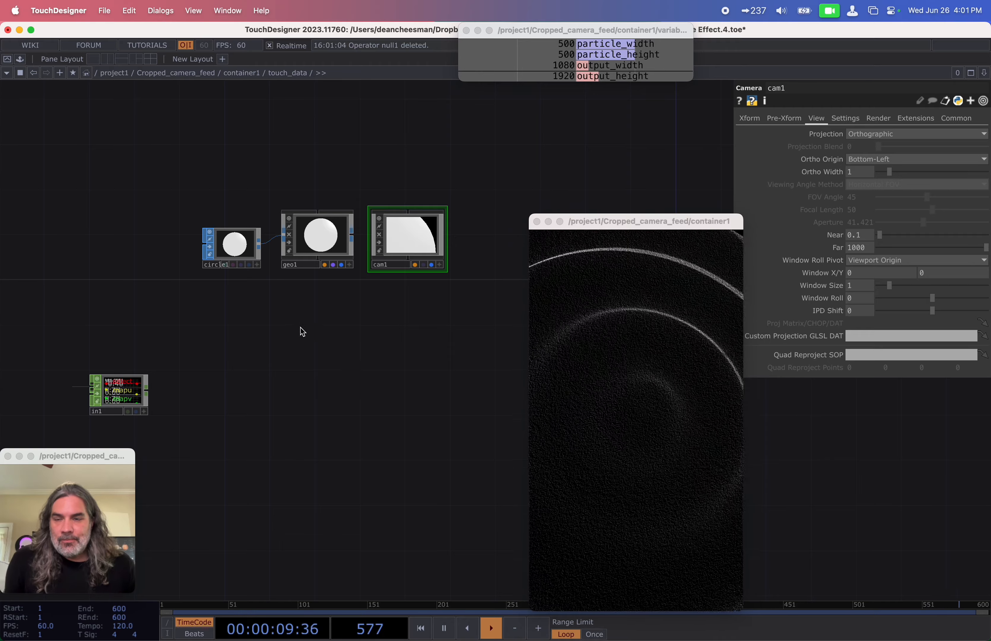
Set both radius values of circle1 to 0.03.
scroll(300, 327, up, 1)
click(236, 246)
drag(862, 167, 805, 170)
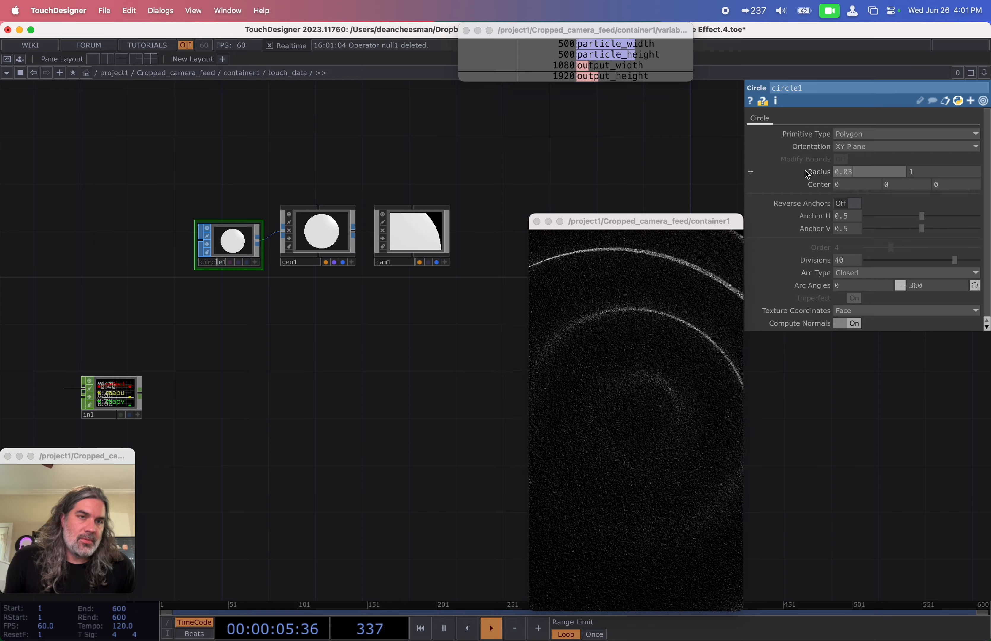
key(Tab)
text(0.03)
key(Return)
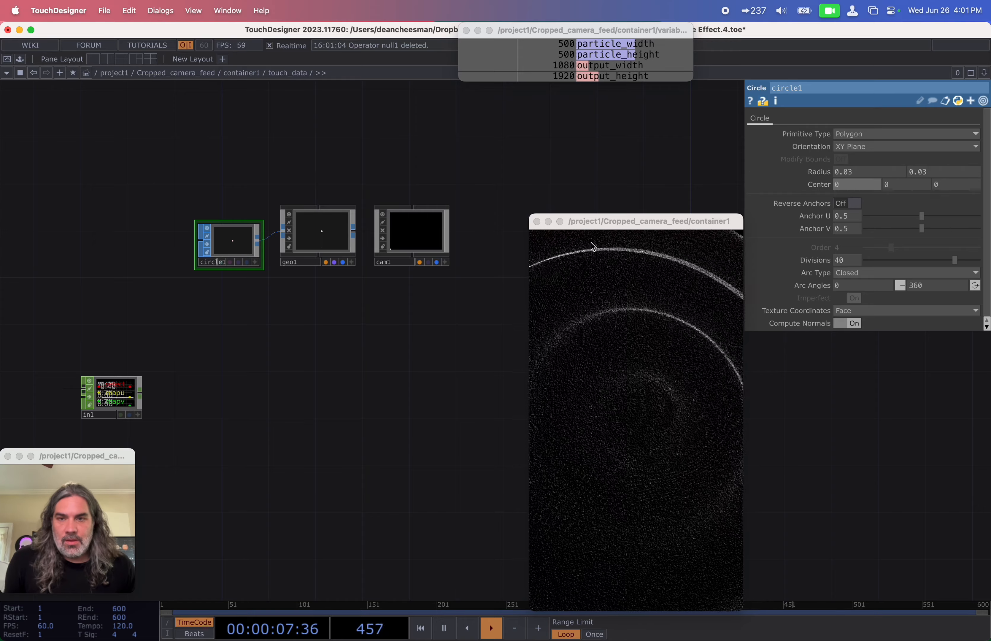
Add a Constant MAT above geo1 and assign it as geo1's material.
scroll(366, 307, up, 2)
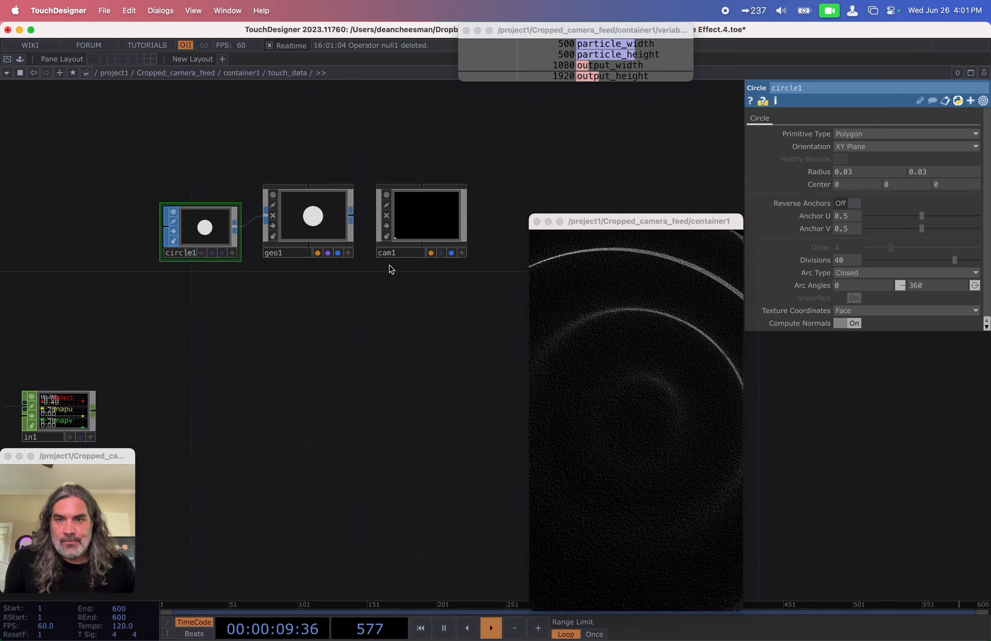
key(Tab)
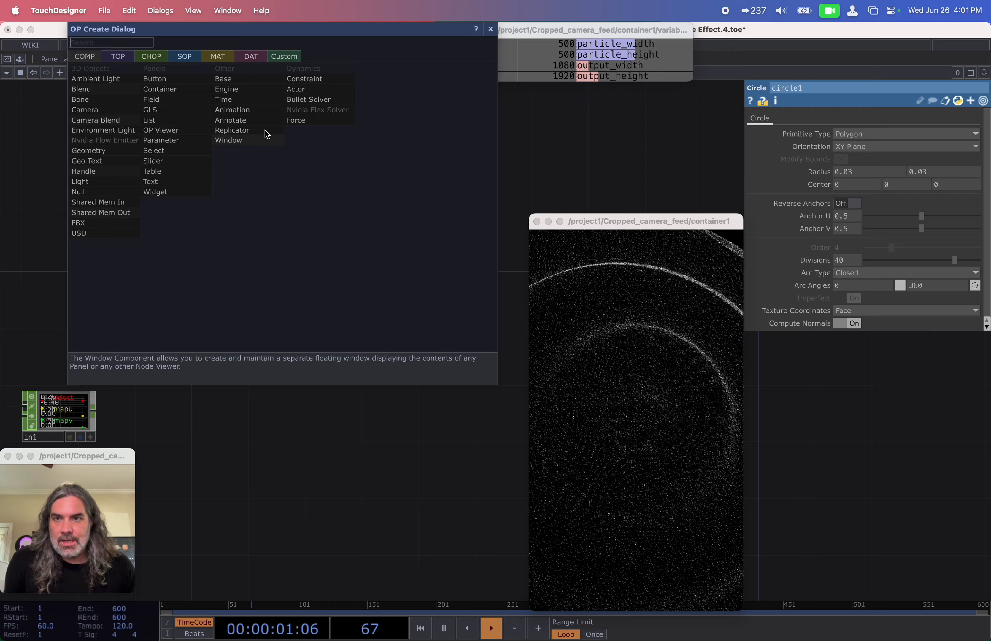
click(229, 58)
click(103, 62)
drag(315, 152, 321, 196)
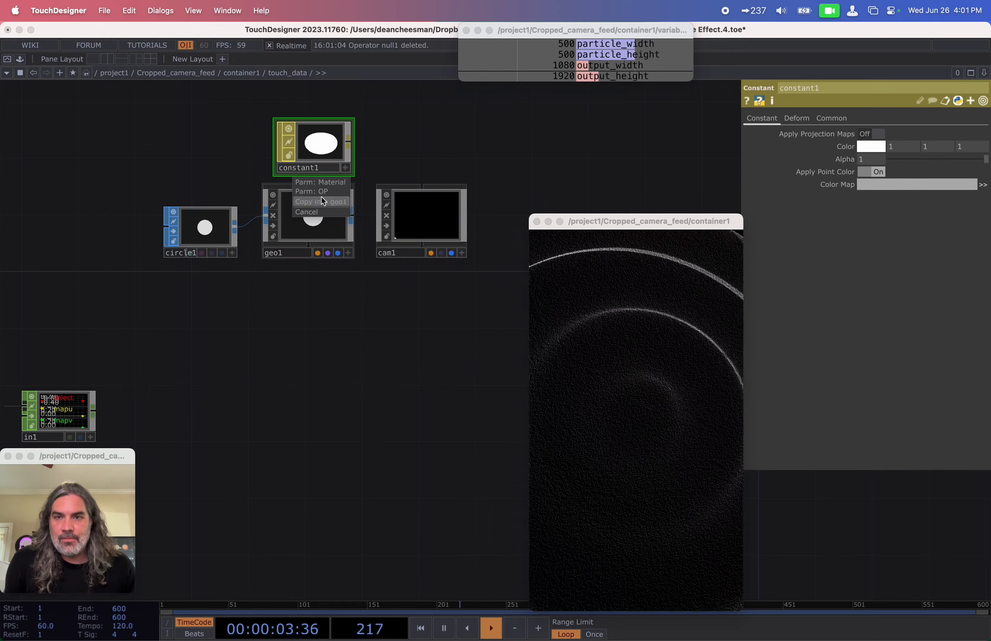
click(327, 183)
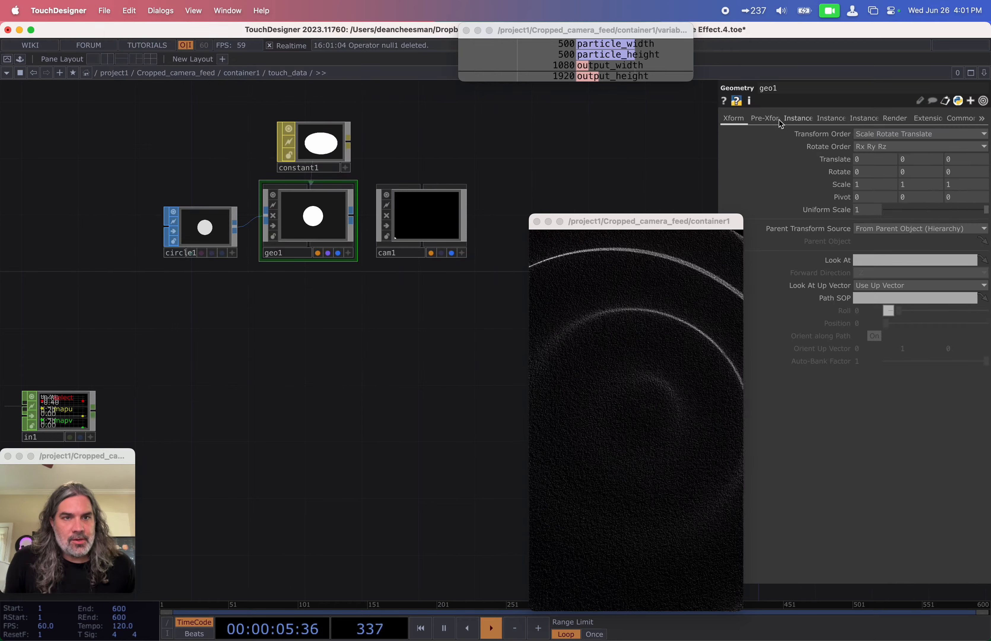
Turn on instancing for geo1 and add a Null CHOP connected to in1's output.
click(796, 119)
click(875, 134)
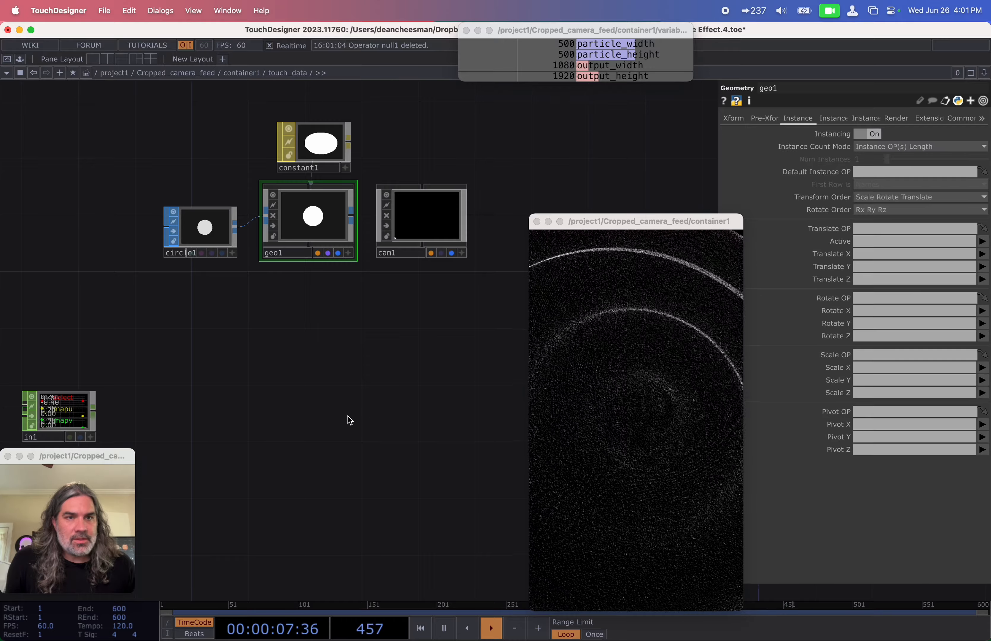
scroll(287, 321, down, 3)
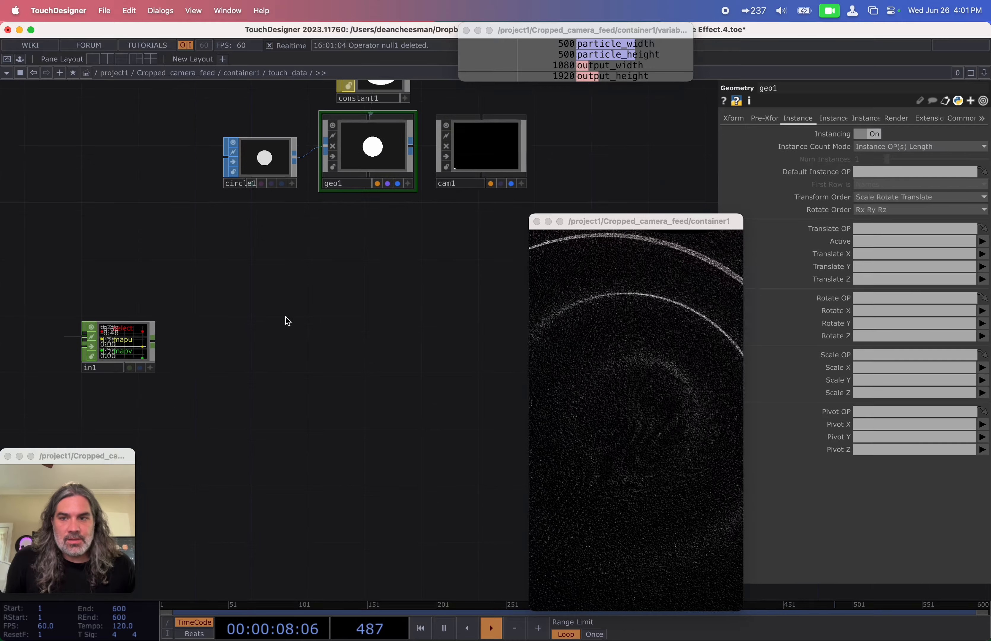
click(195, 338)
click(246, 319)
click(273, 337)
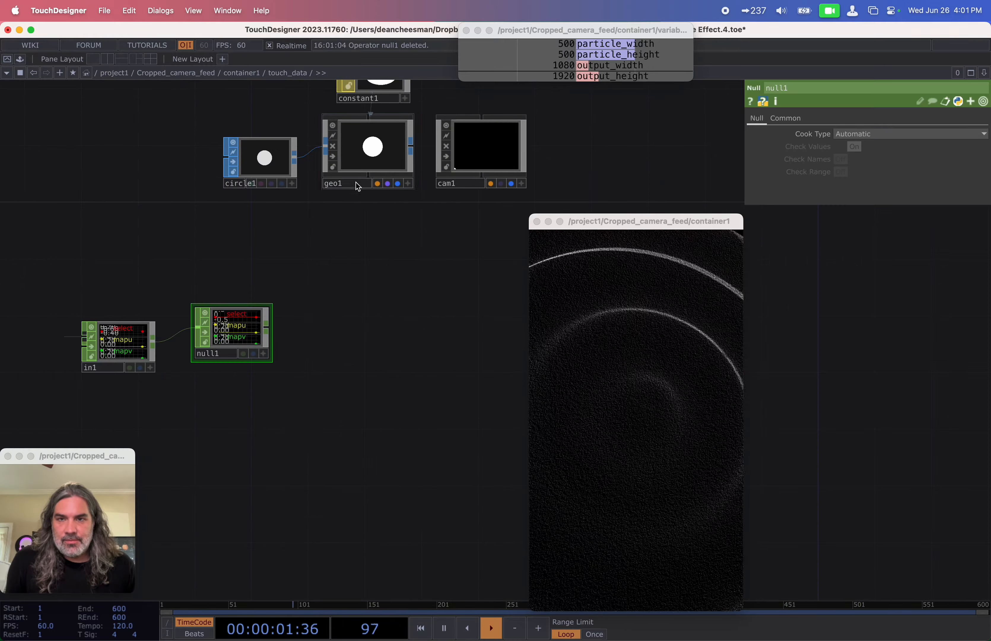
Use null1 as geo1's instance Translate OP, with Active set to select, Translate X to mapu and Translate Y to mapv.
click(357, 187)
drag(266, 316, 900, 228)
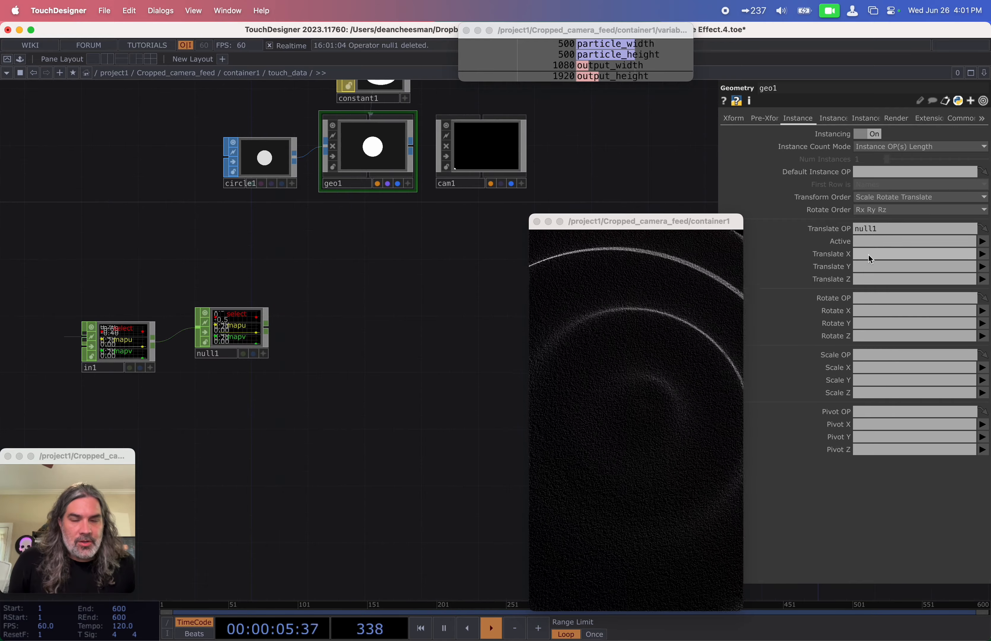
click(888, 242)
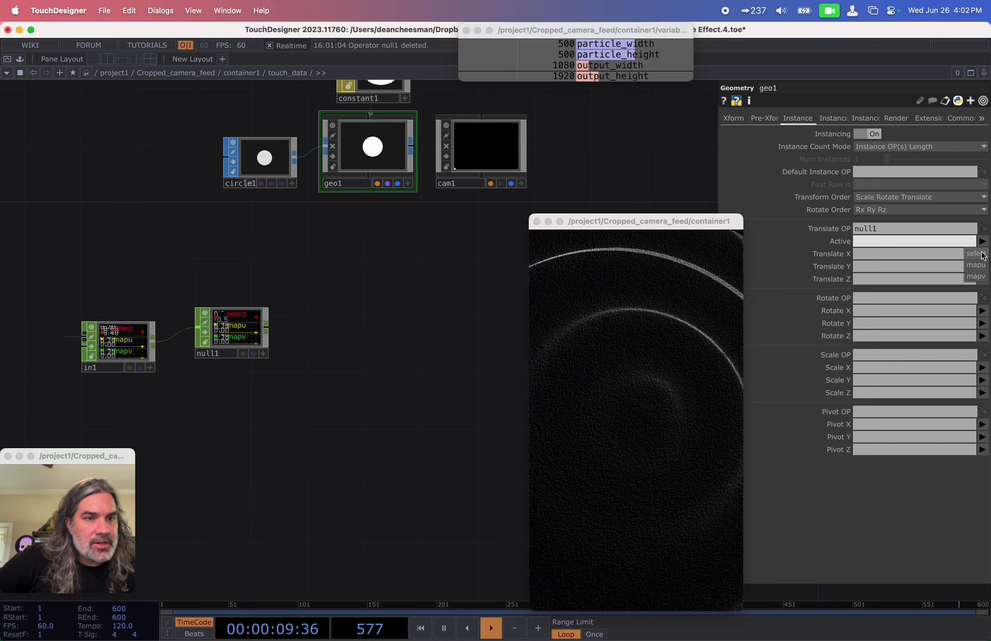
click(976, 254)
click(983, 254)
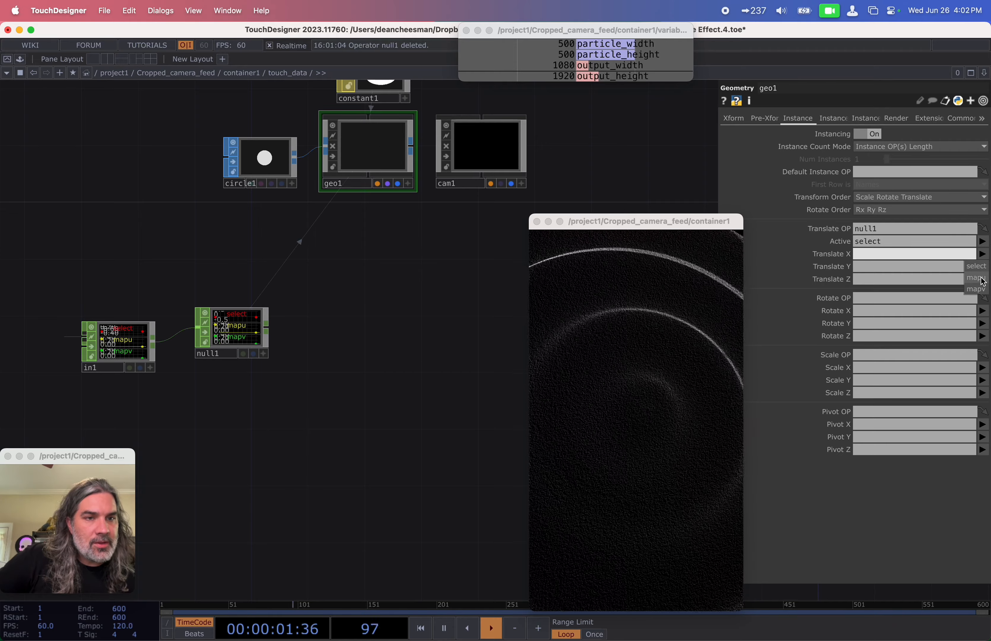
click(981, 268)
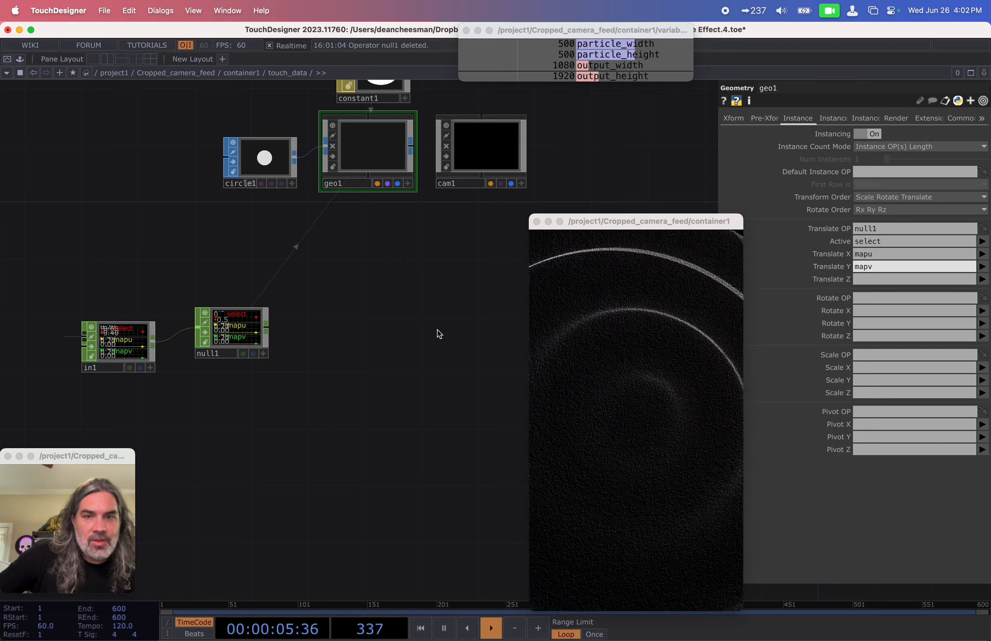
click(402, 344)
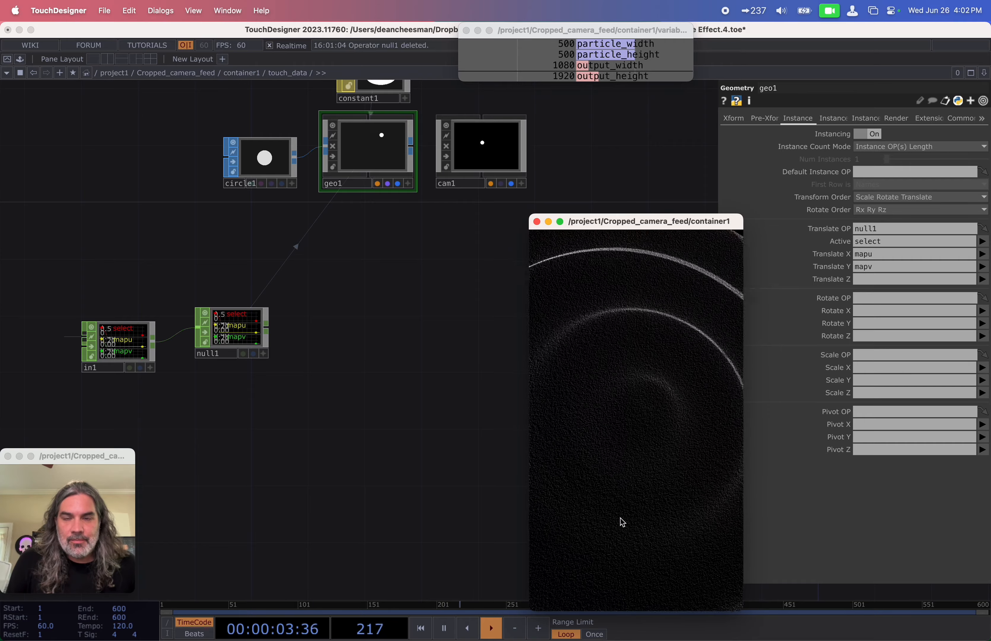
Add a Render TOP below geo1 and cam1, and shift it slightly down and to the left.
click(237, 353)
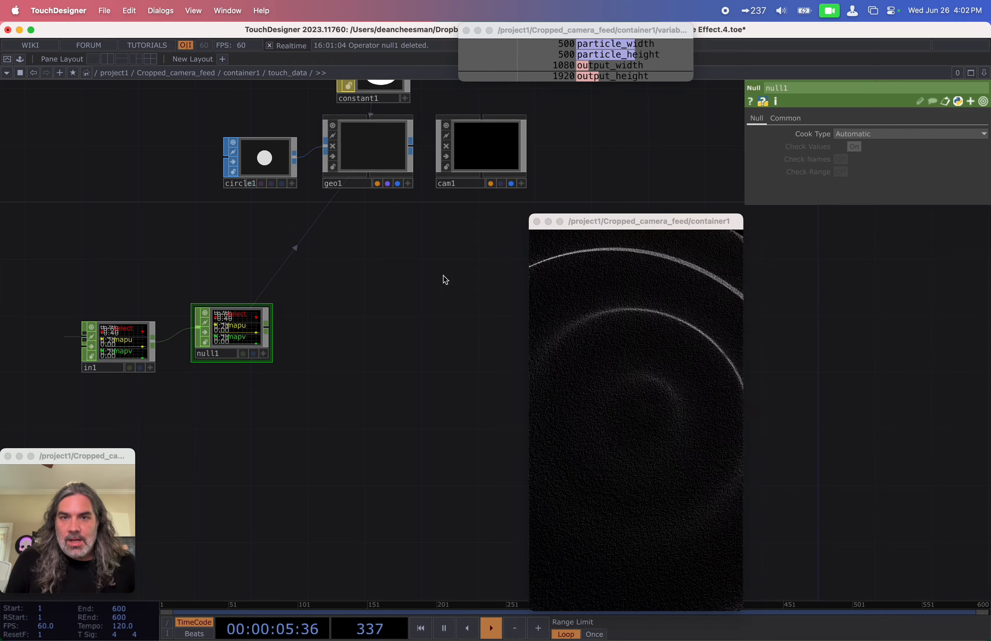
drag(444, 276, 366, 335)
key(Tab)
text(re)
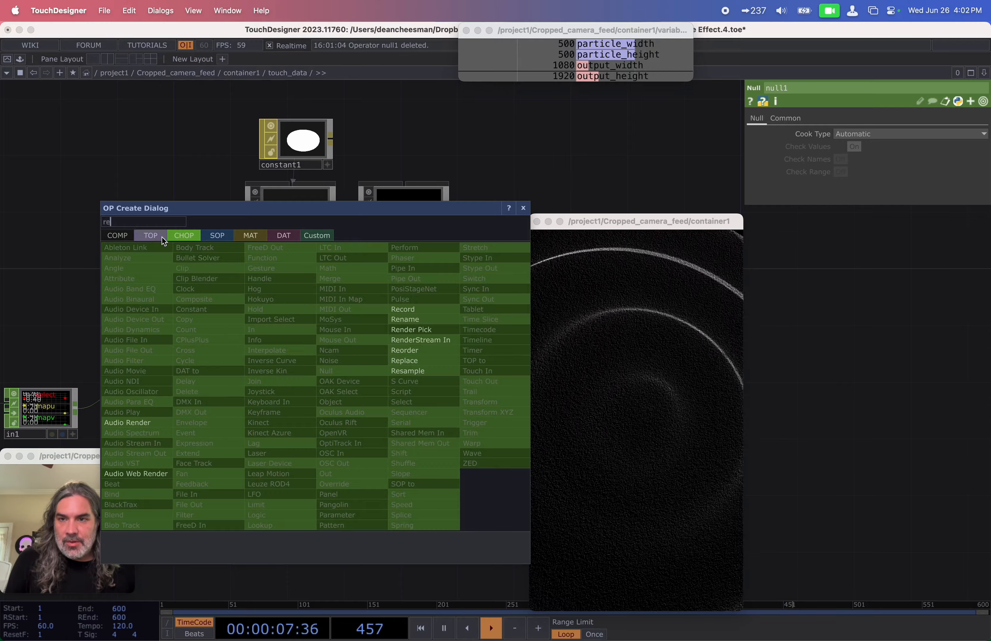
click(162, 236)
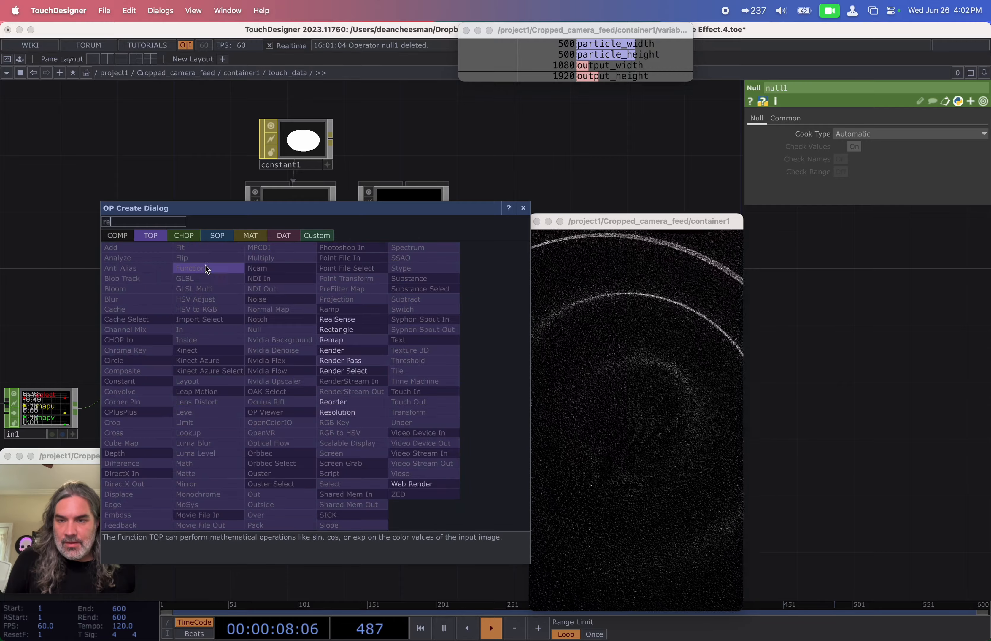
click(355, 353)
click(317, 388)
scroll(416, 354, up, 2)
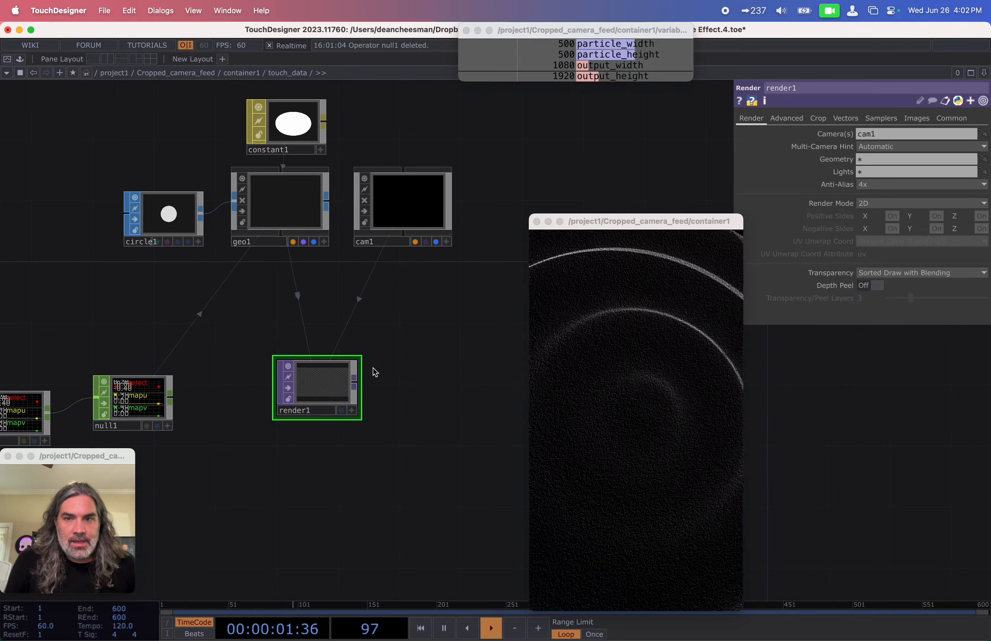
scroll(339, 393, up, 3)
drag(320, 387, 294, 410)
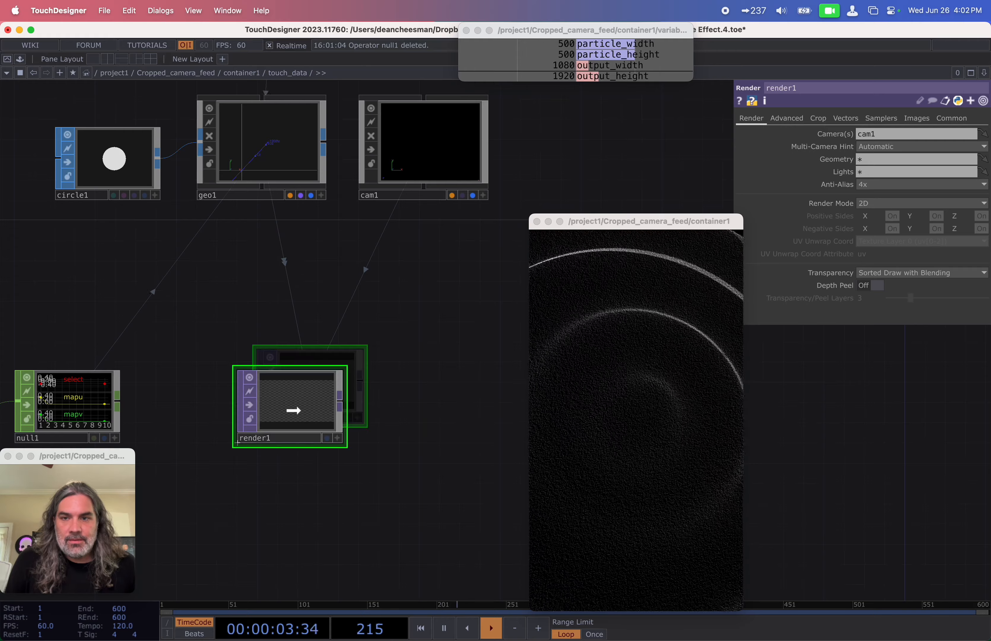
Set render1's resolution to 720 by 720.
click(937, 122)
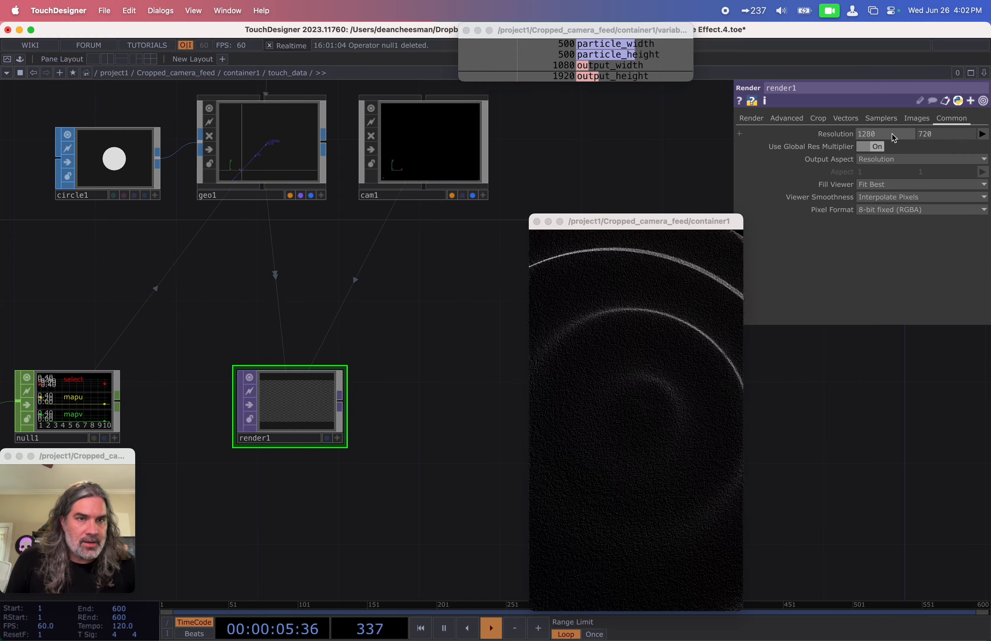
scroll(276, 407, up, 3)
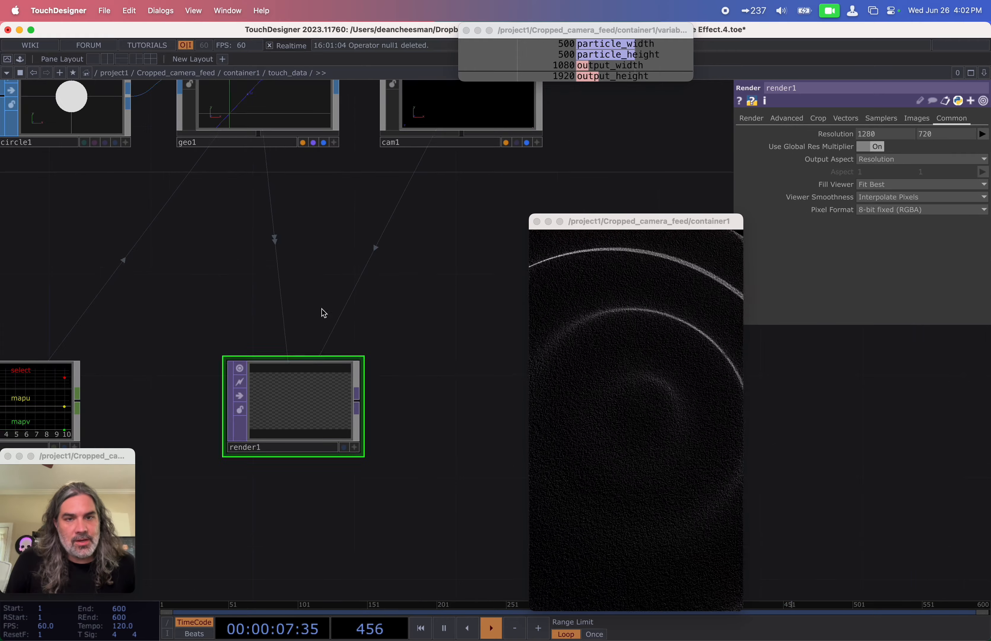
drag(312, 291, 342, 237)
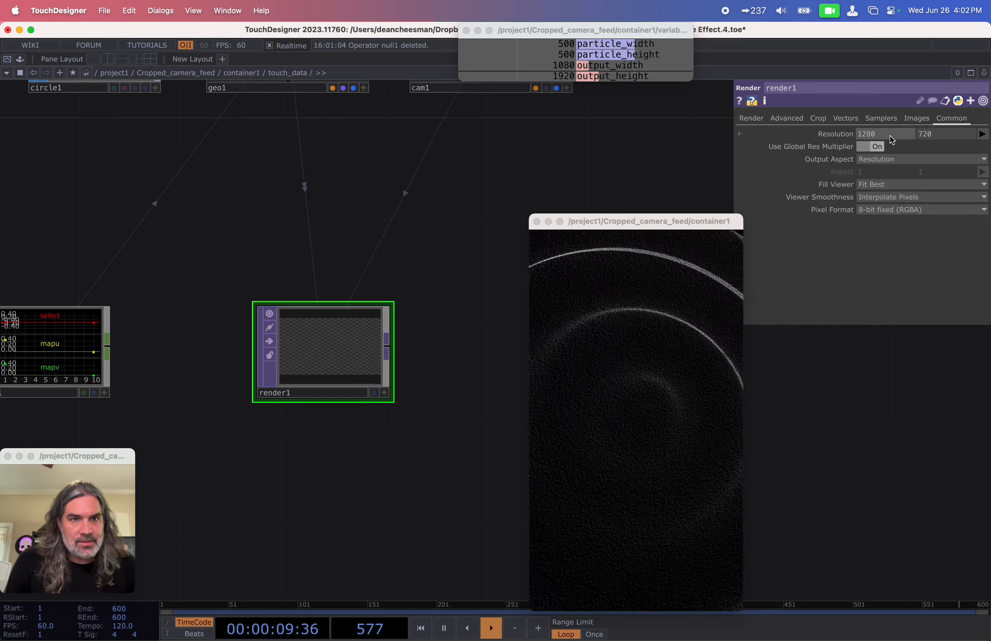
click(858, 136)
text(720)
key(Return)
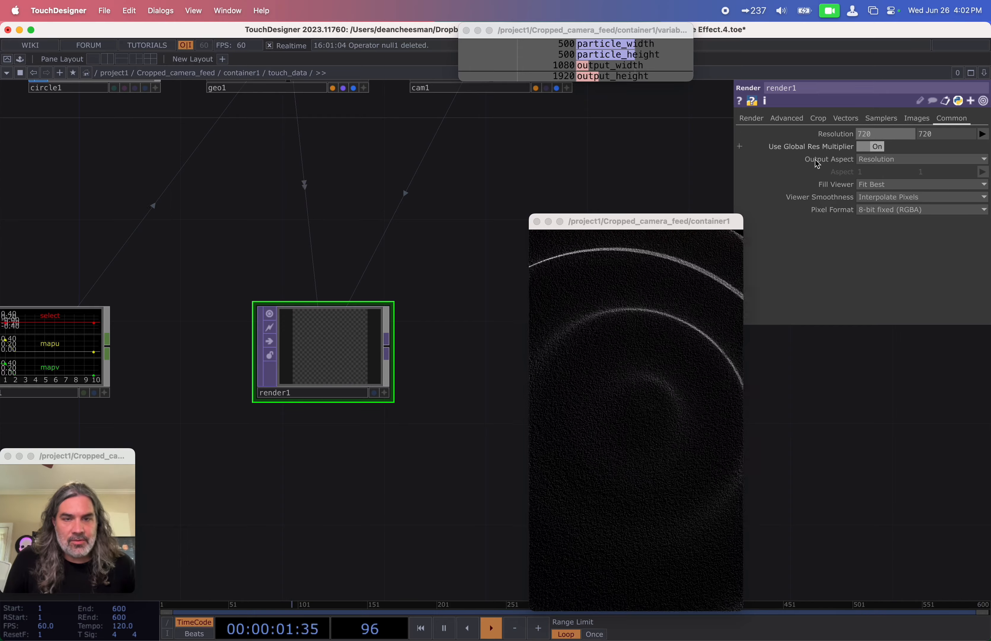
Test touches in the container1 window and check how the circle follows them in geo1, cam1 and render1.
drag(392, 258, 388, 274)
click(635, 360)
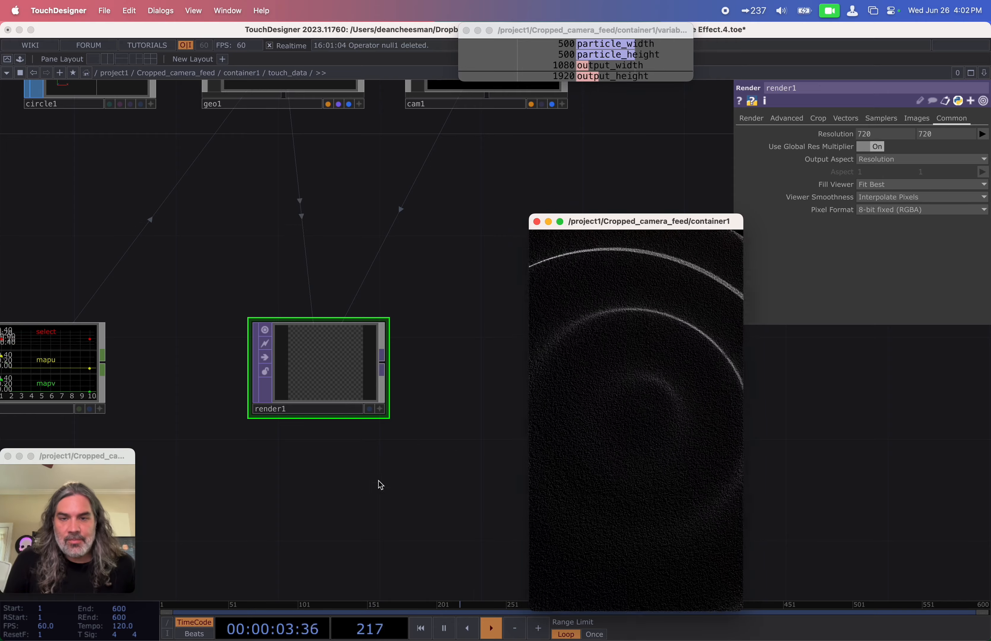
drag(399, 449, 322, 466)
scroll(322, 466, down, 4)
scroll(275, 432, up, 1)
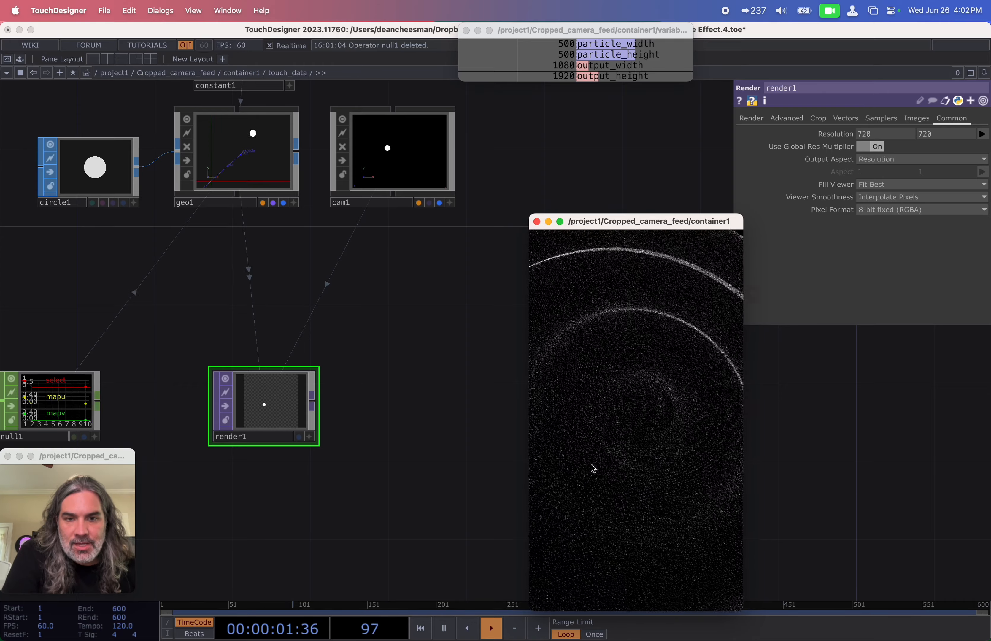
scroll(244, 404, up, 5)
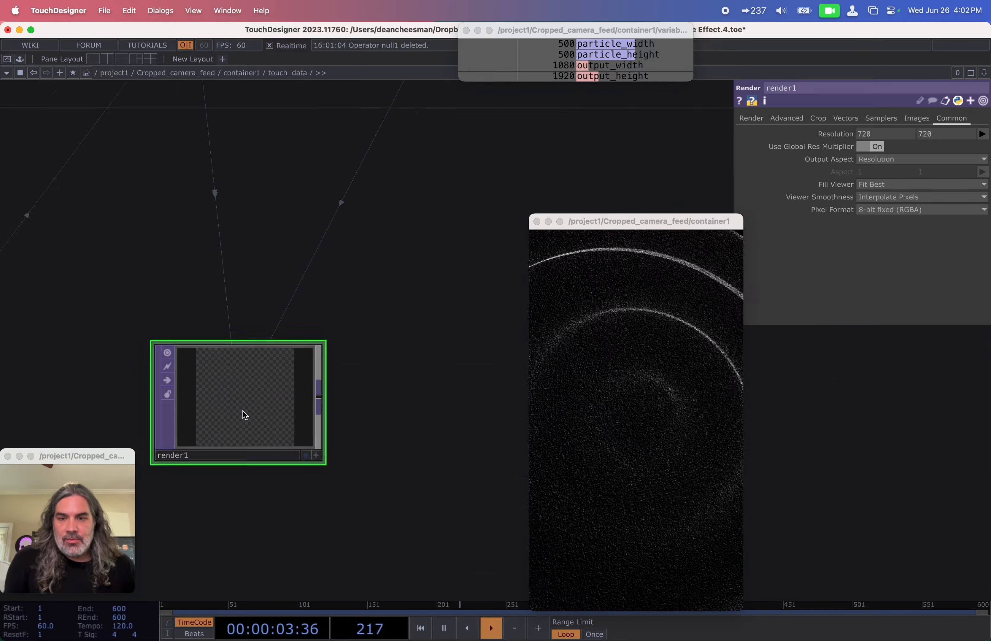
click(596, 380)
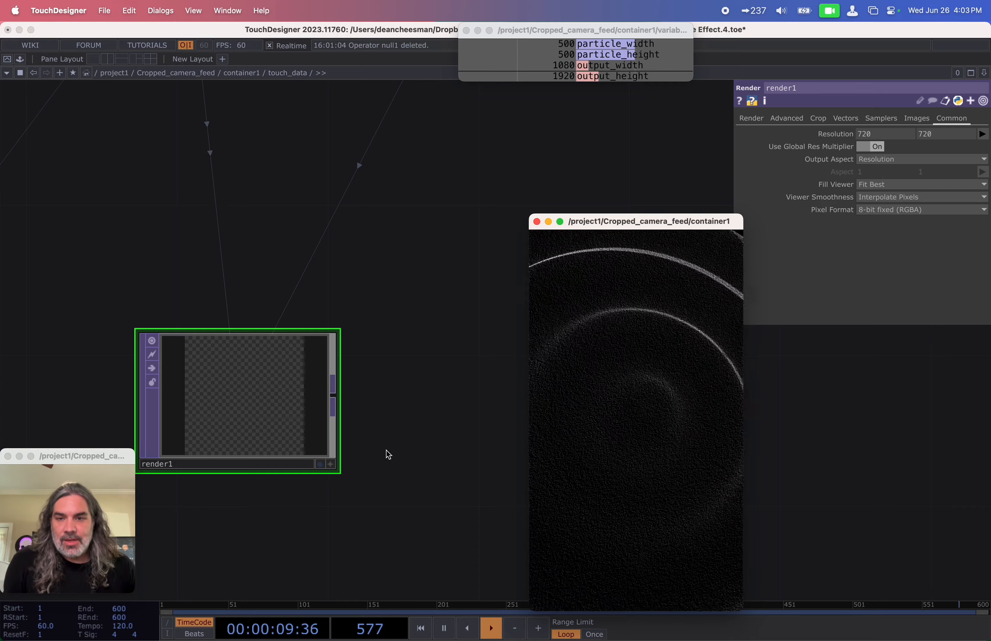
scroll(387, 454, down, 2)
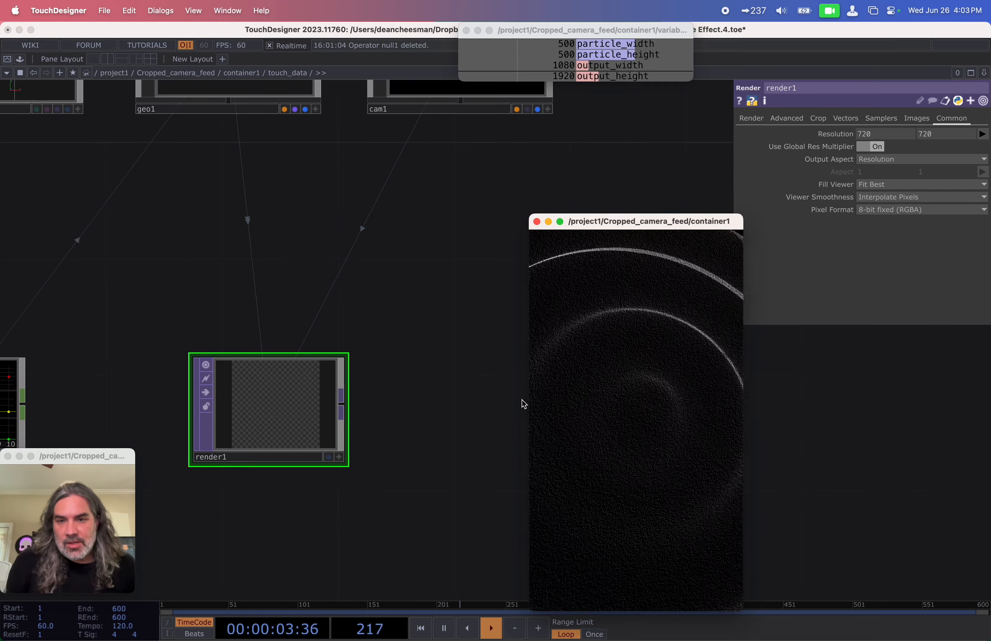
scroll(308, 436, down, 4)
scroll(311, 438, up, 4)
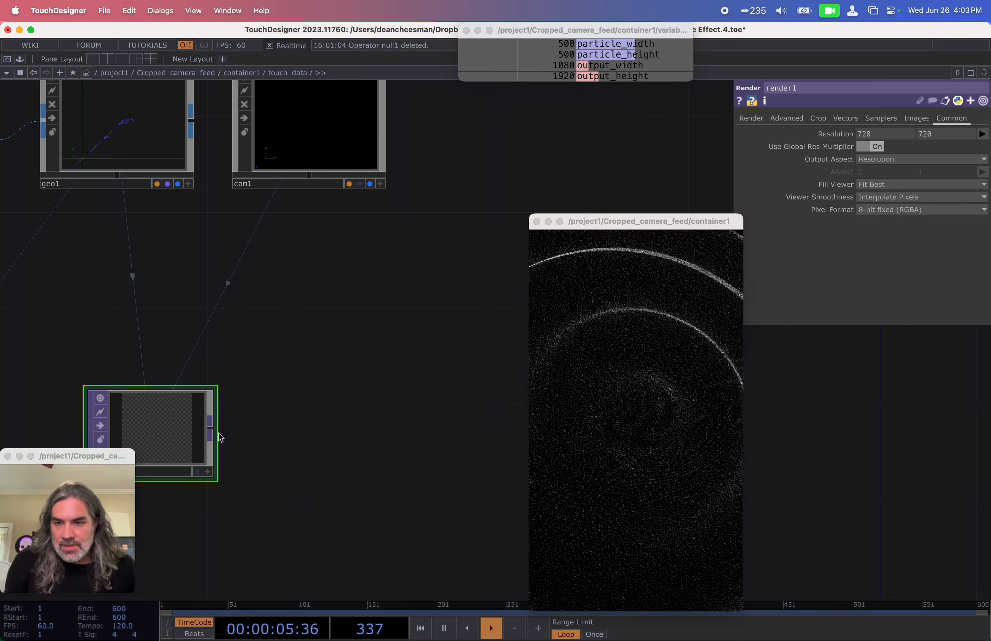
Add a Feedback TOP connected to render1's output, placed above and to its right.
key(Tab)
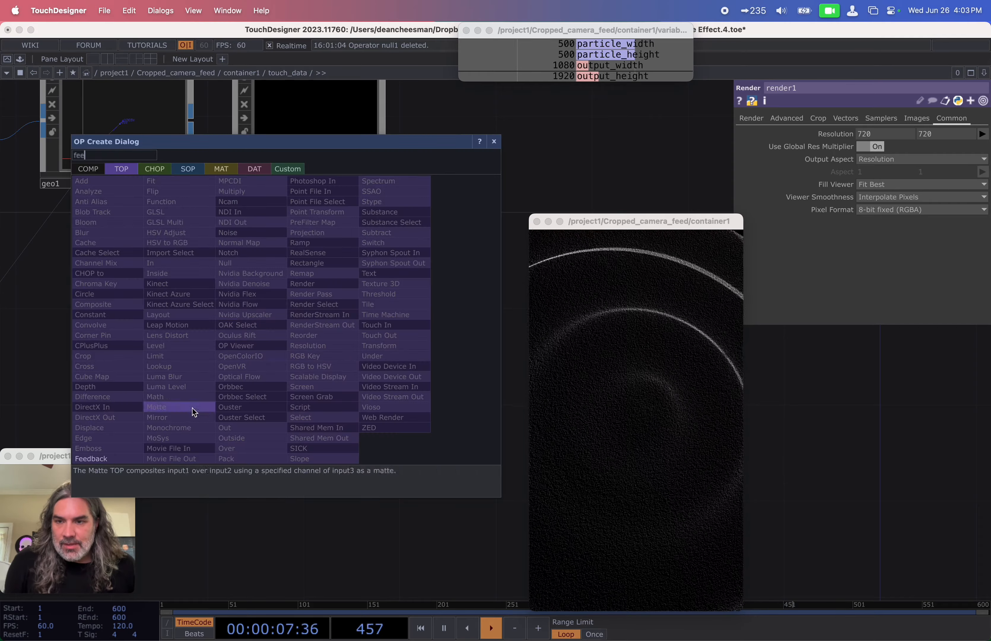
click(92, 459)
click(329, 328)
drag(391, 355, 316, 366)
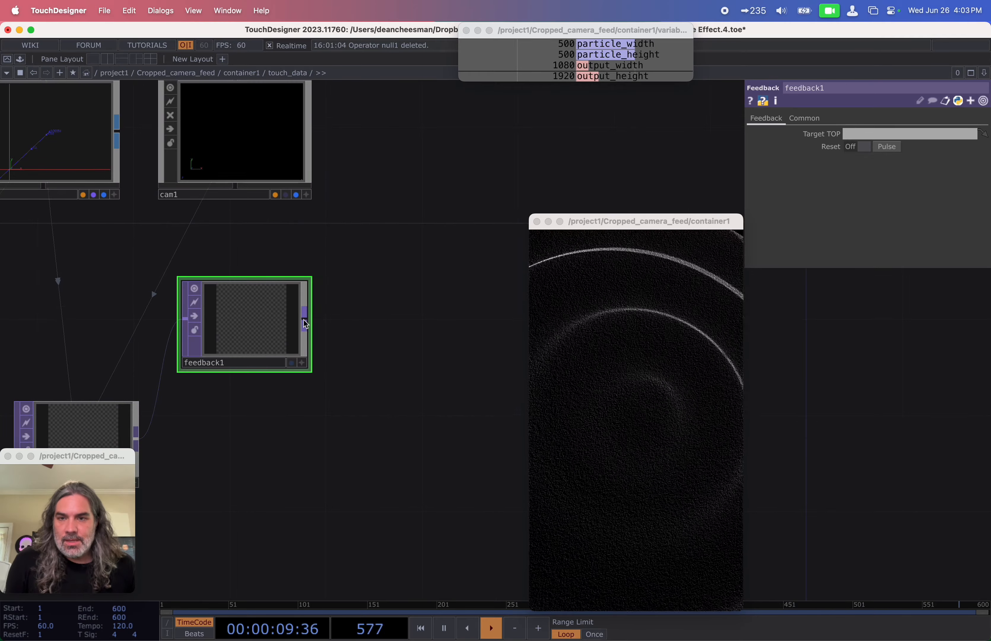
Add a Blur TOP connected to feedback1's output and place it close to its right.
click(304, 319)
key(Tab)
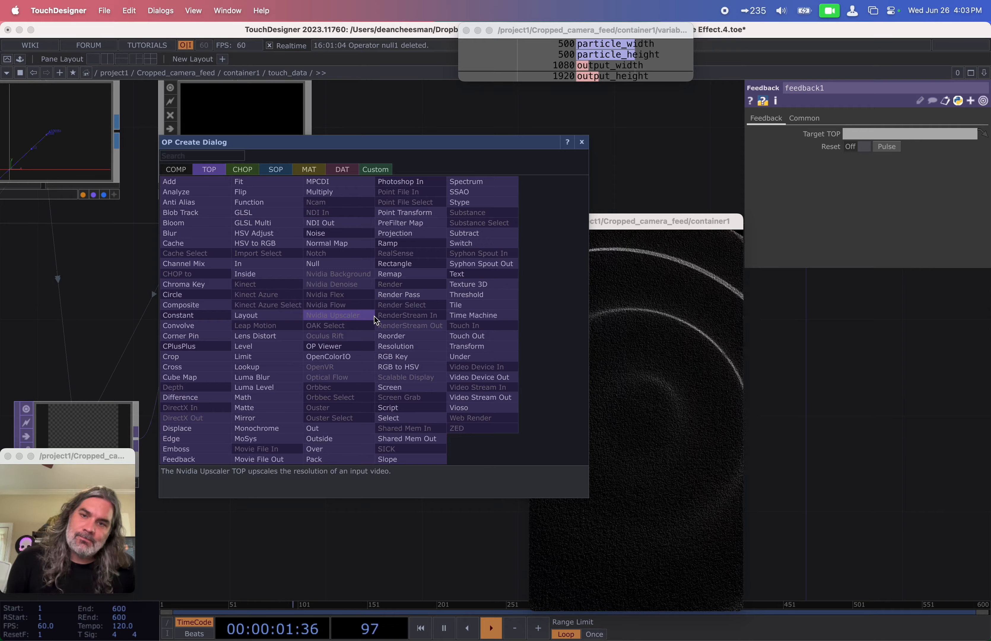
click(196, 232)
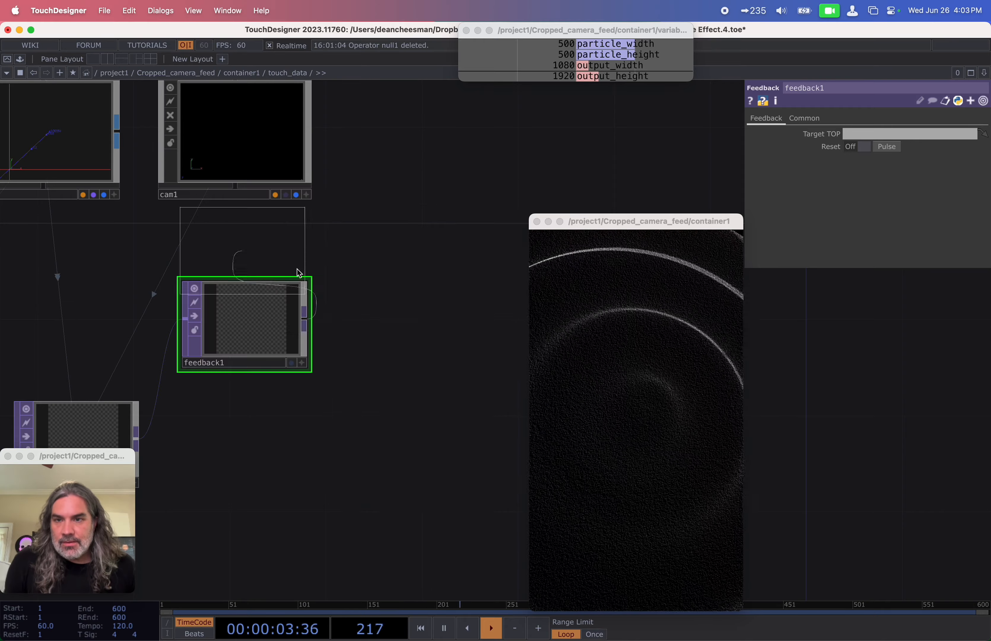
click(409, 330)
drag(404, 427, 294, 437)
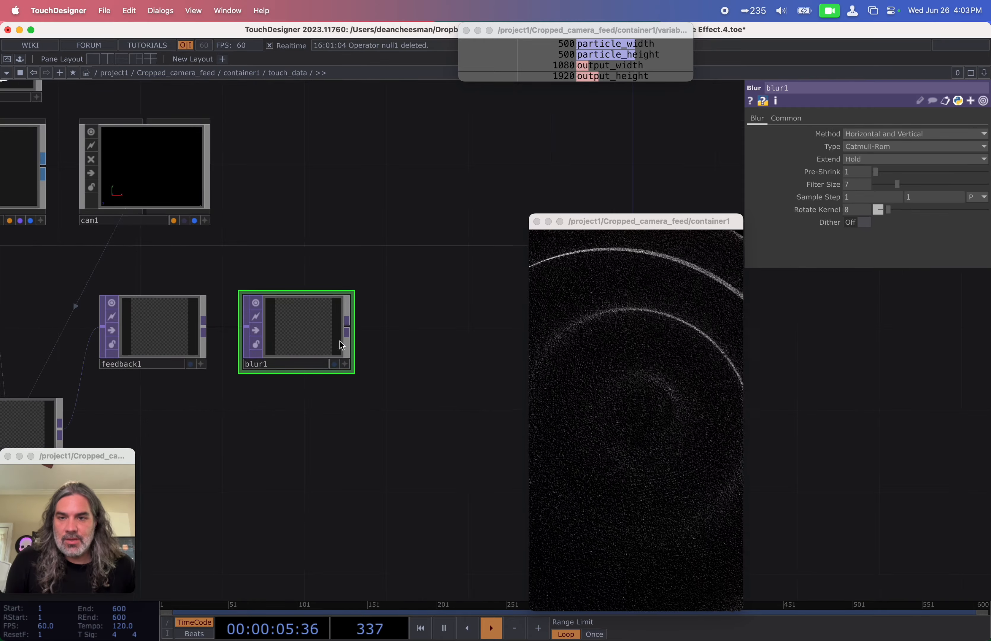
drag(339, 341, 317, 336)
Add a Math TOP connected to blur1's output and place it directly beside blur1.
click(326, 332)
key(Tab)
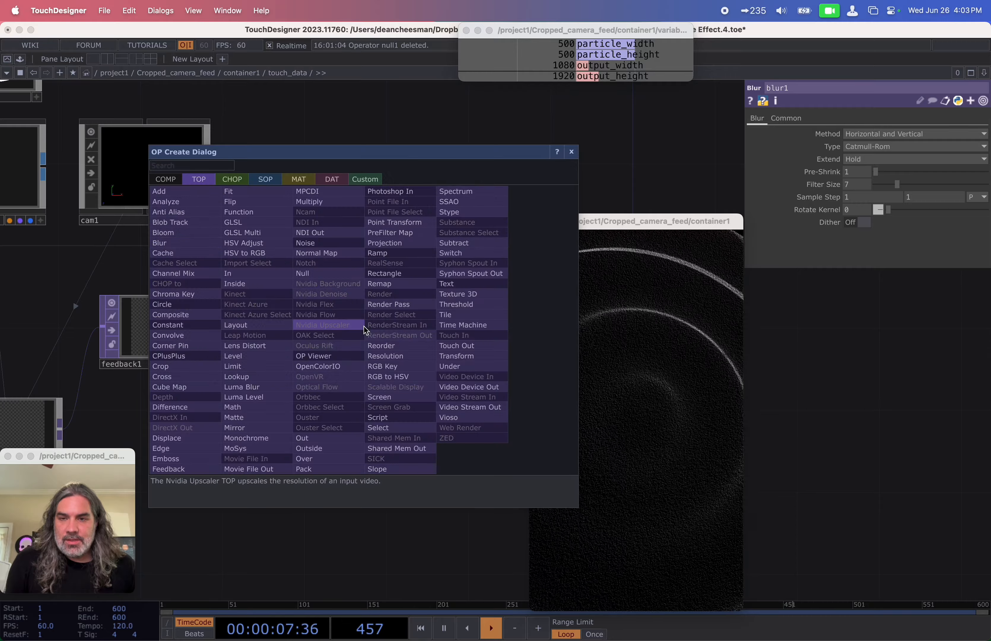
click(243, 397)
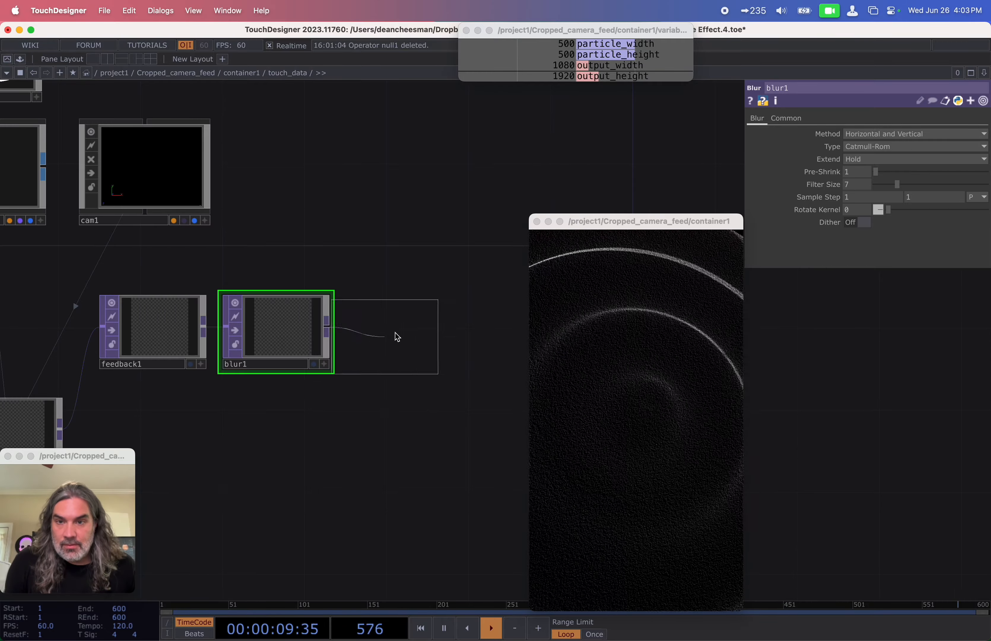
click(397, 336)
drag(389, 458, 361, 418)
Place an Add TOP below and to the right of math1, combining math1's output with render1's output.
click(418, 291)
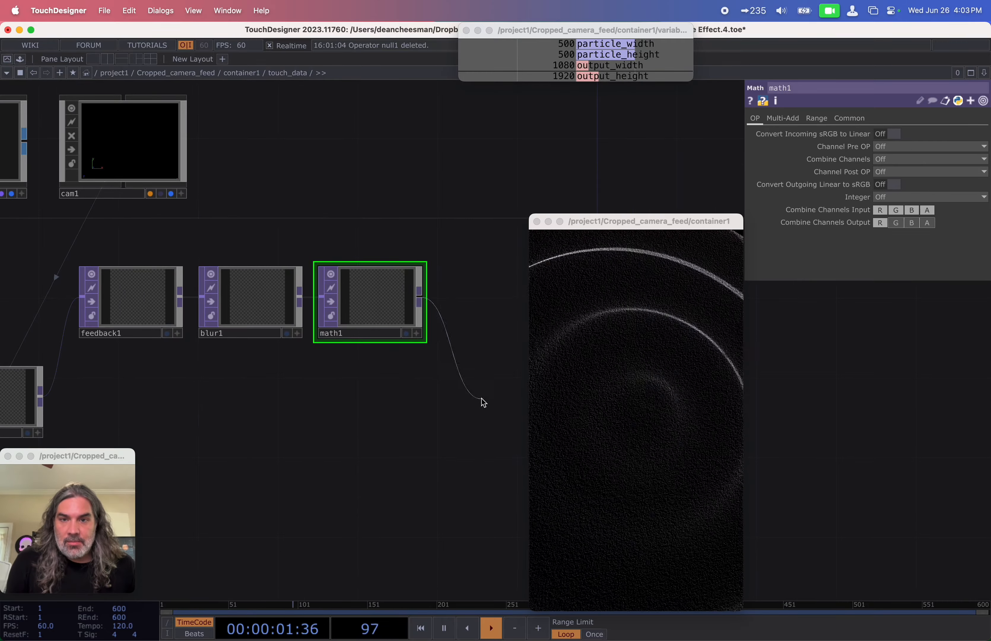
click(483, 402)
click(311, 280)
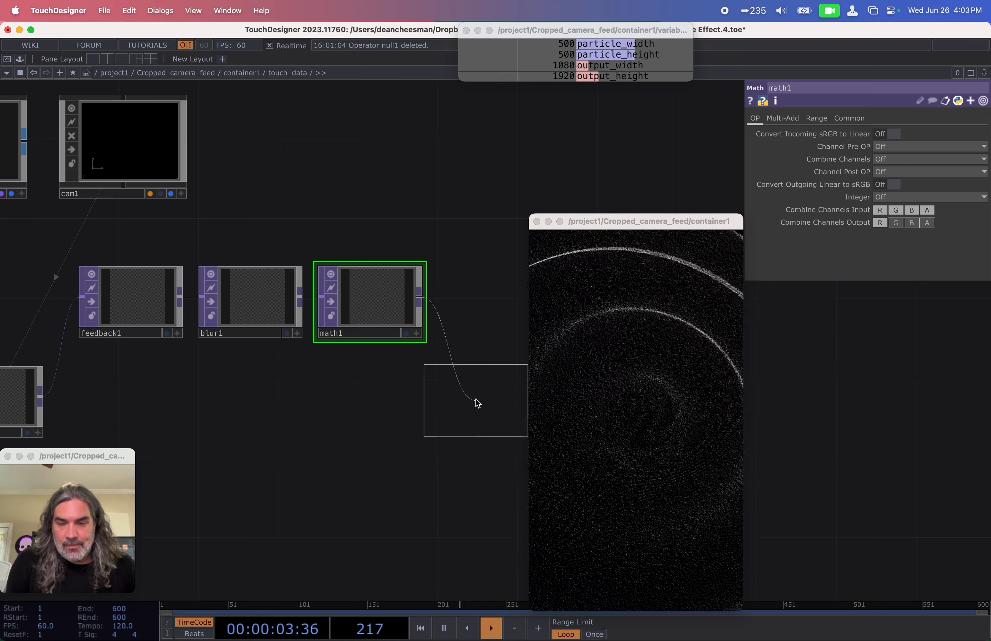
click(467, 380)
drag(423, 384, 402, 406)
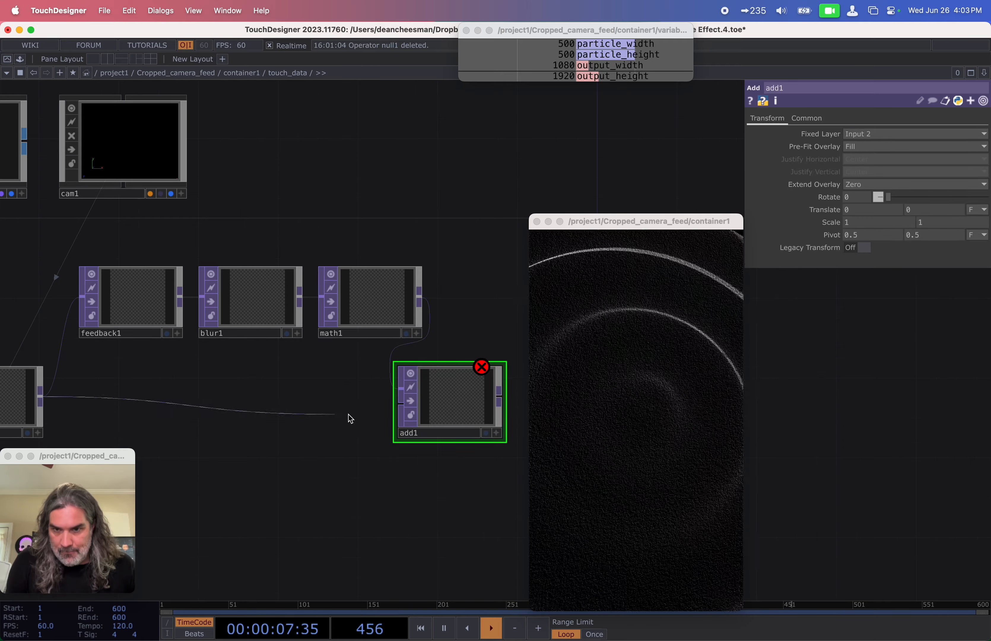
click(436, 414)
drag(485, 410, 495, 410)
Set add1 as feedback1's Target TOP and test the feedback trail with touches in the container1 window.
drag(487, 410, 162, 311)
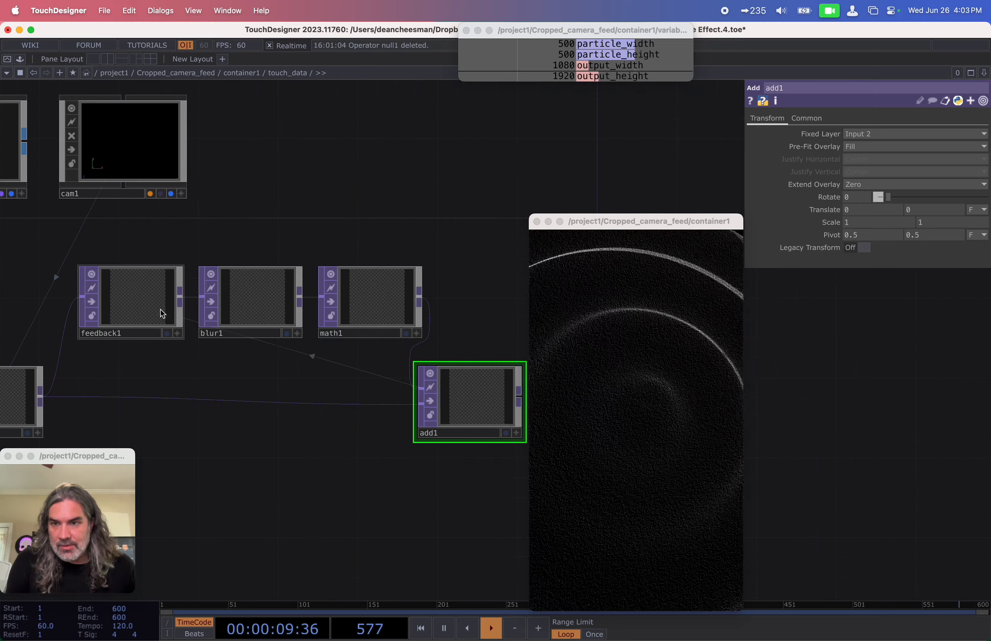
drag(278, 372, 340, 361)
click(645, 349)
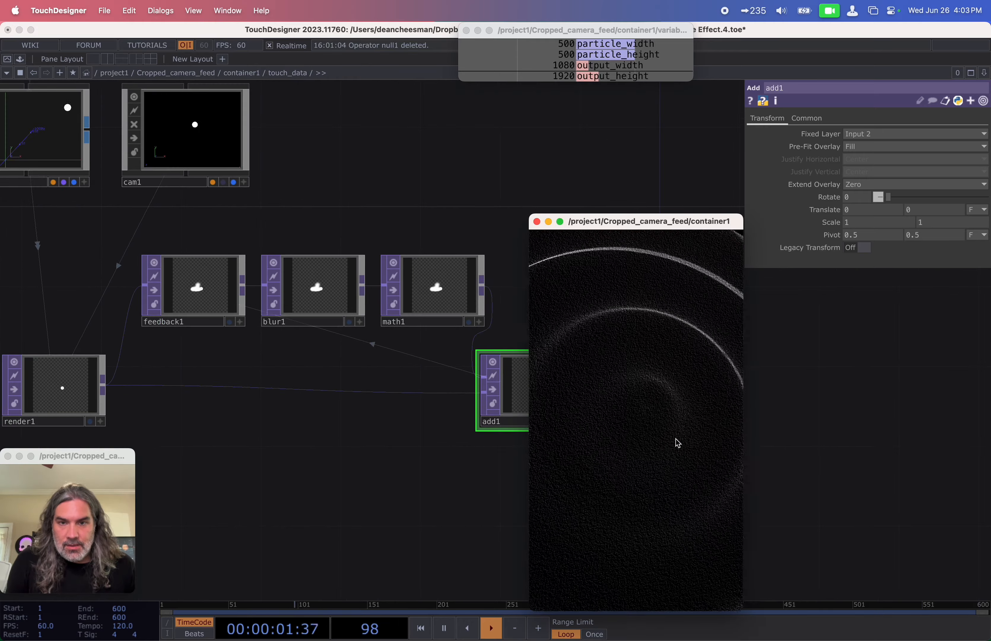
drag(253, 484, 178, 494)
scroll(374, 467, up, 4)
click(674, 277)
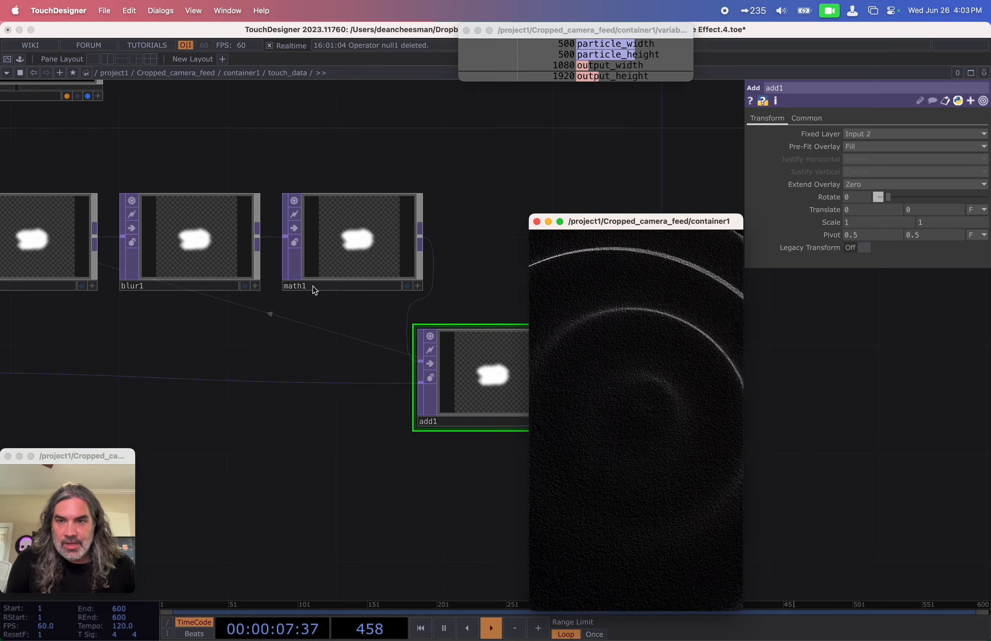
Set math1's Multiply value to 0.998.
click(394, 238)
click(816, 119)
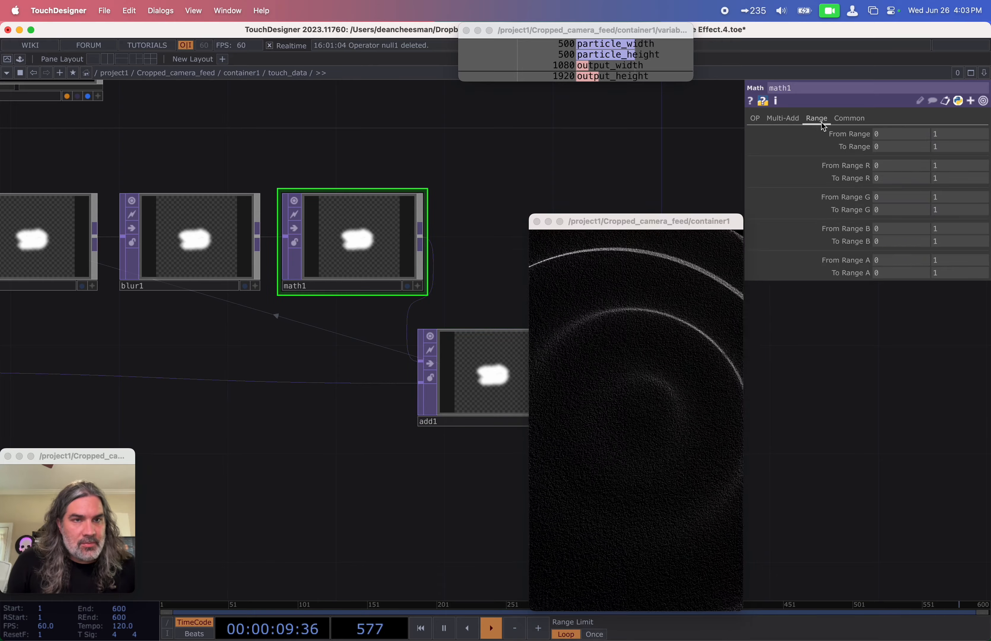
click(777, 119)
drag(883, 146, 866, 147)
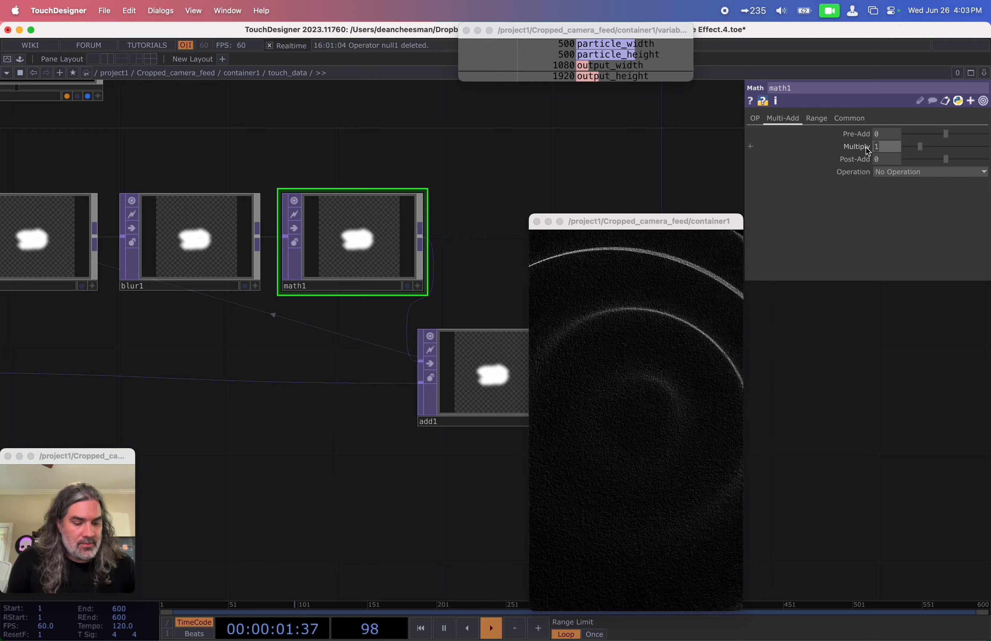
text(99)
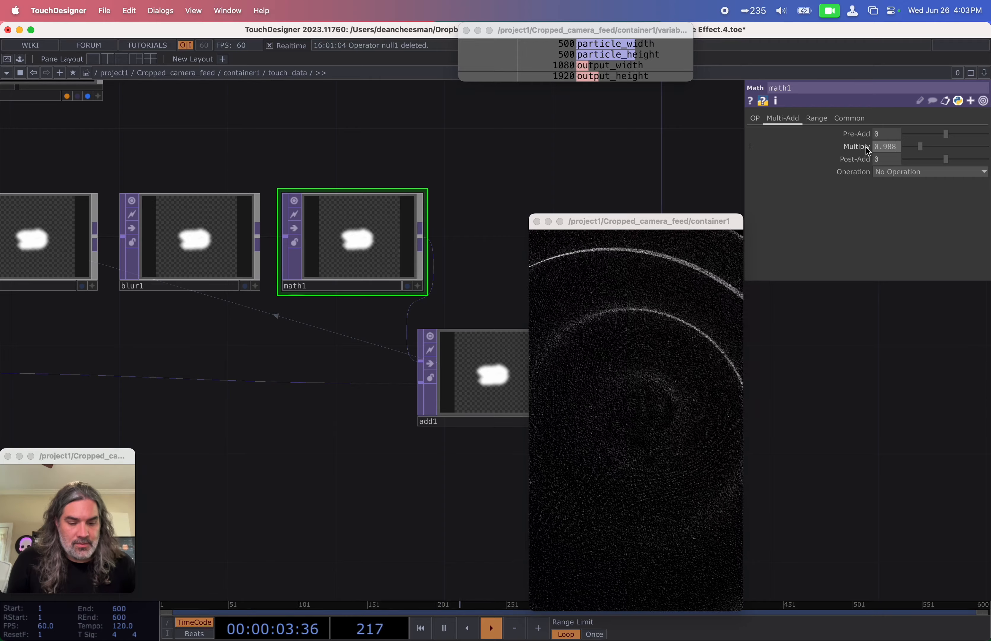
key(BackSpace)
text(8)
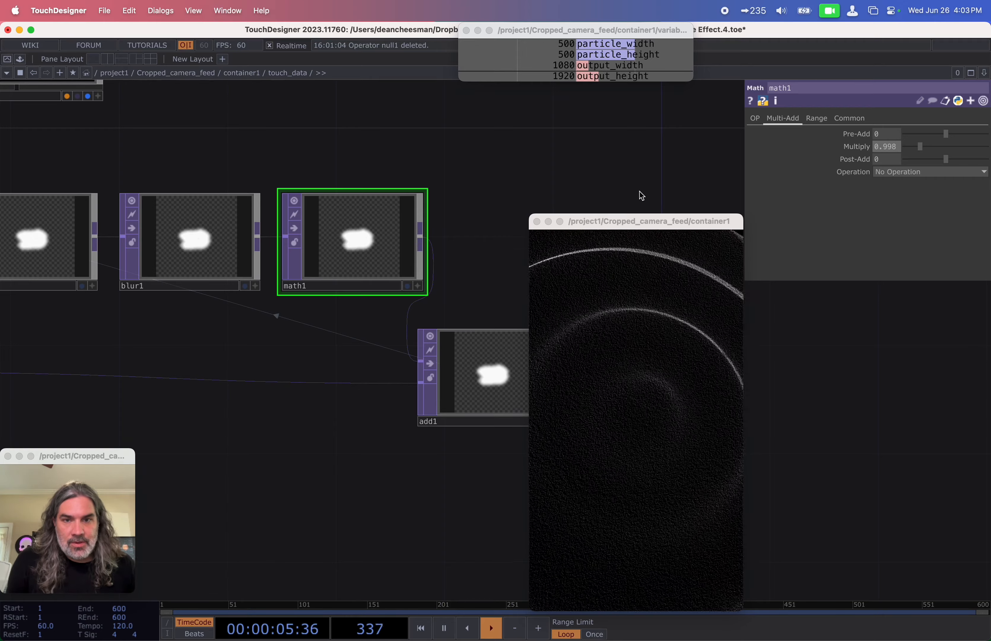
Move the container1 window off the network and shift add1 farther right of math1.
drag(582, 221, 783, 203)
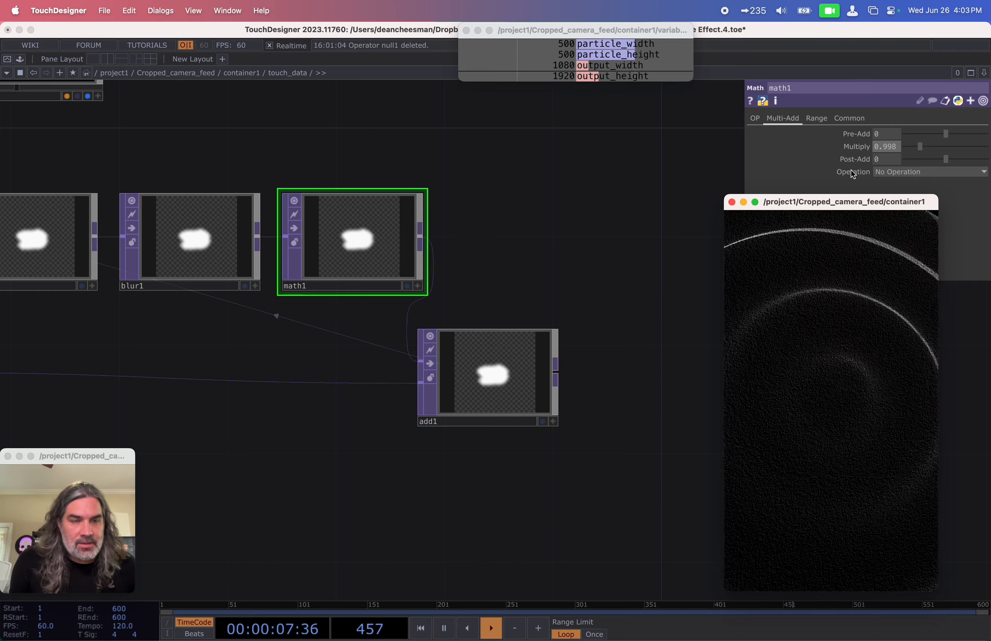
drag(313, 366, 377, 363)
drag(519, 371, 573, 371)
Set blur1's Pre-Shrink to 2 and Filter Size to 9, and inspect the blurred feedback.
click(275, 237)
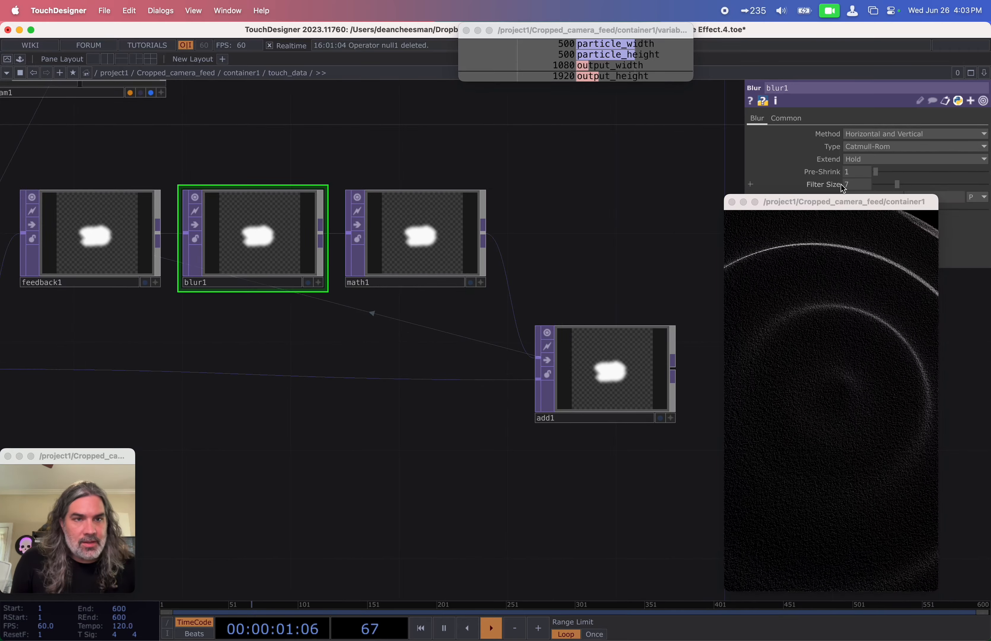
click(889, 172)
click(903, 184)
drag(615, 248, 563, 173)
drag(567, 284, 621, 285)
scroll(399, 199, up, 3)
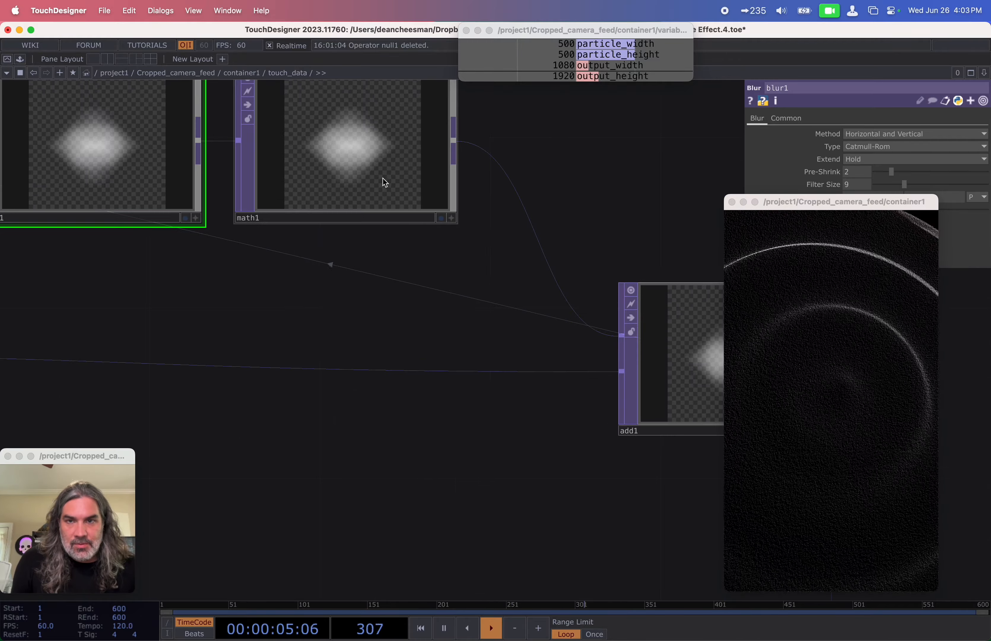
middle_click(367, 168)
scroll(345, 278, down, 10)
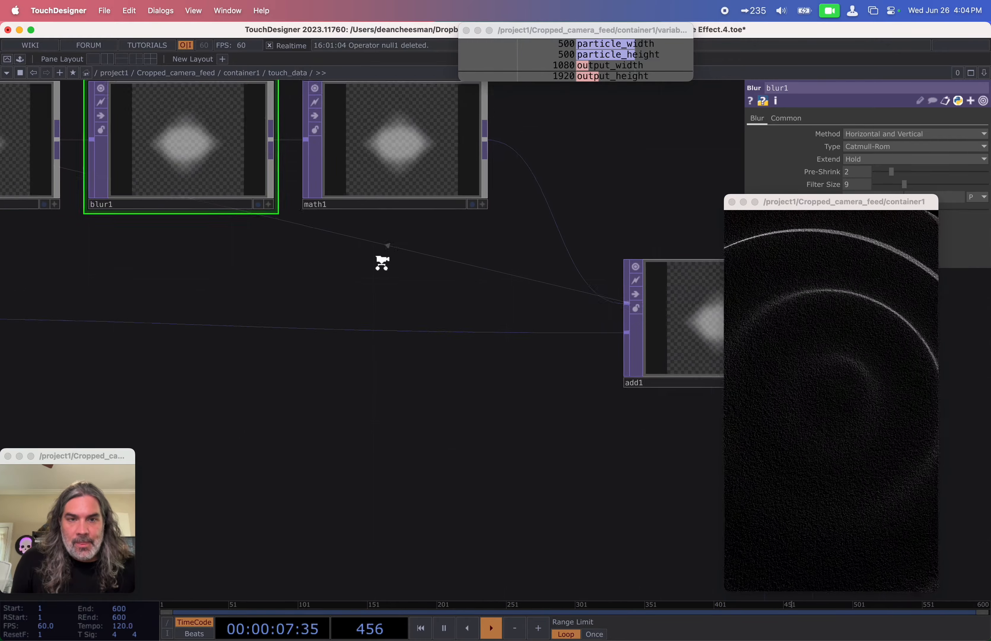
Change render1's pixel format to 32-bit float (RGBA), moving the container1 window clear of its parameters.
scroll(374, 301, up, 3)
click(188, 260)
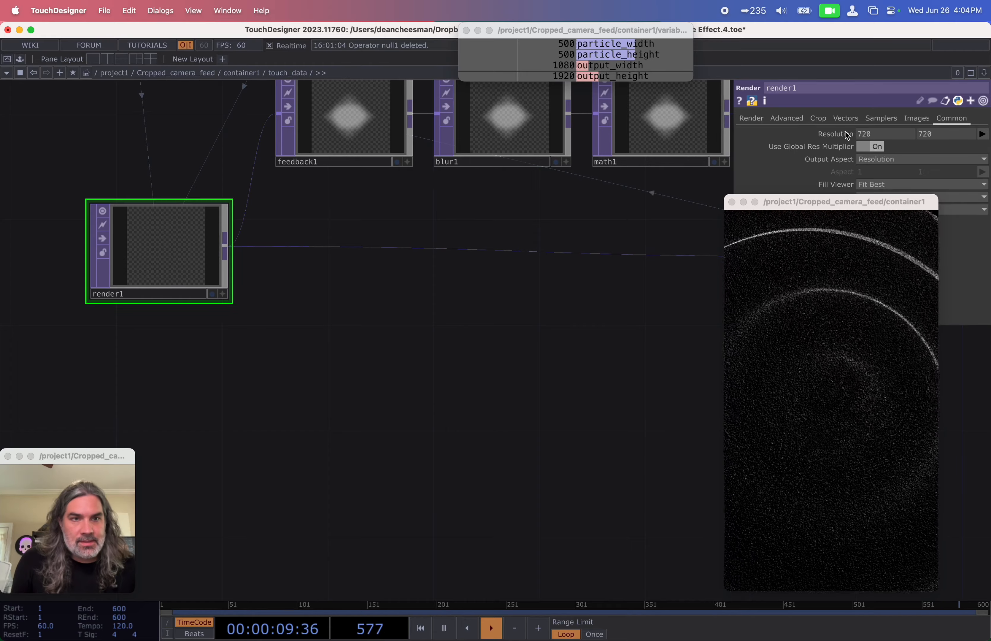
drag(870, 206, 725, 194)
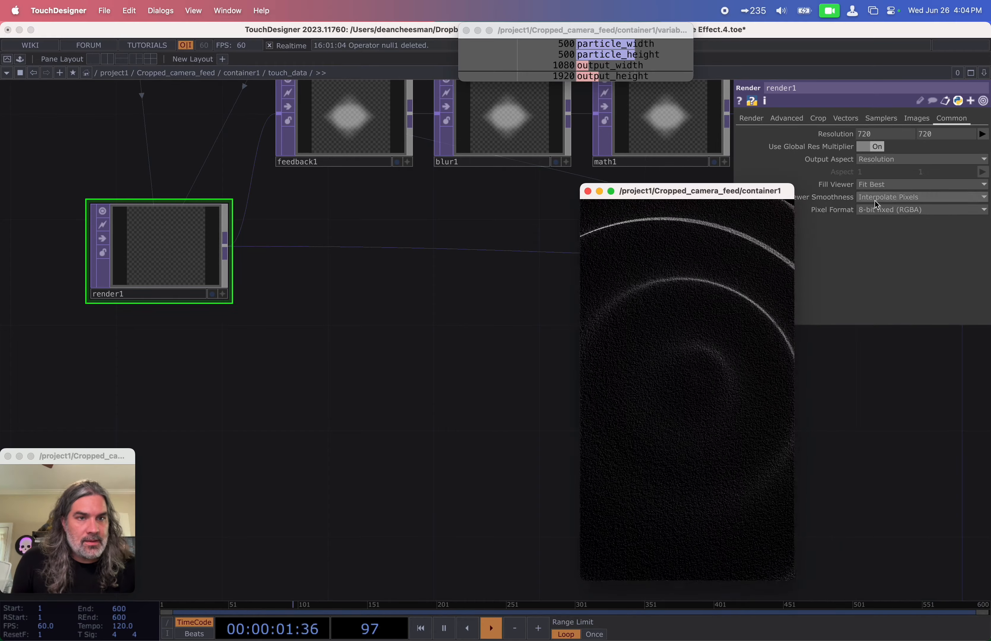
click(942, 200)
click(943, 209)
click(943, 210)
click(899, 259)
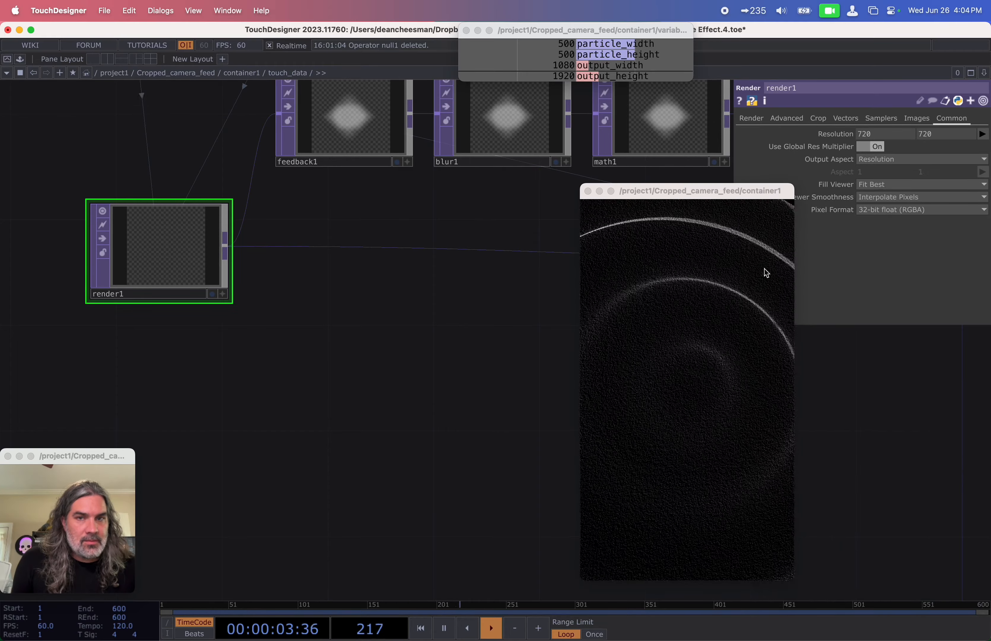
Check feedback1's Target TOP setting and test touches in container1 to examine the feedback chain.
scroll(429, 404, up, 5)
click(341, 256)
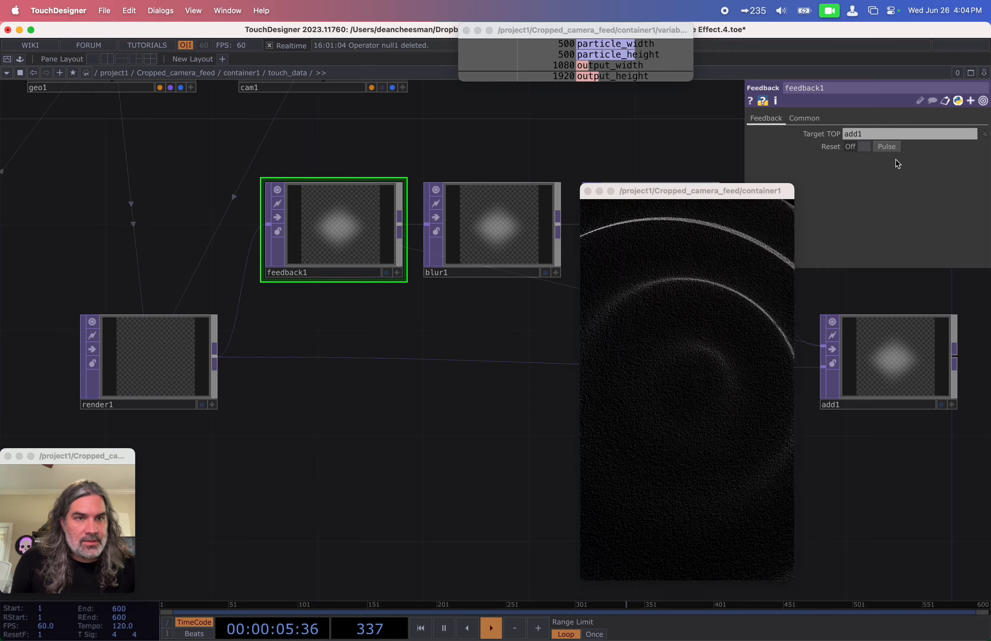
scroll(364, 373, right, 2)
drag(362, 368, 327, 377)
mouse_move(694, 333)
mouse_down()
mouse_move(688, 463)
mouse_move(726, 385)
mouse_move(623, 322)
mouse_up()
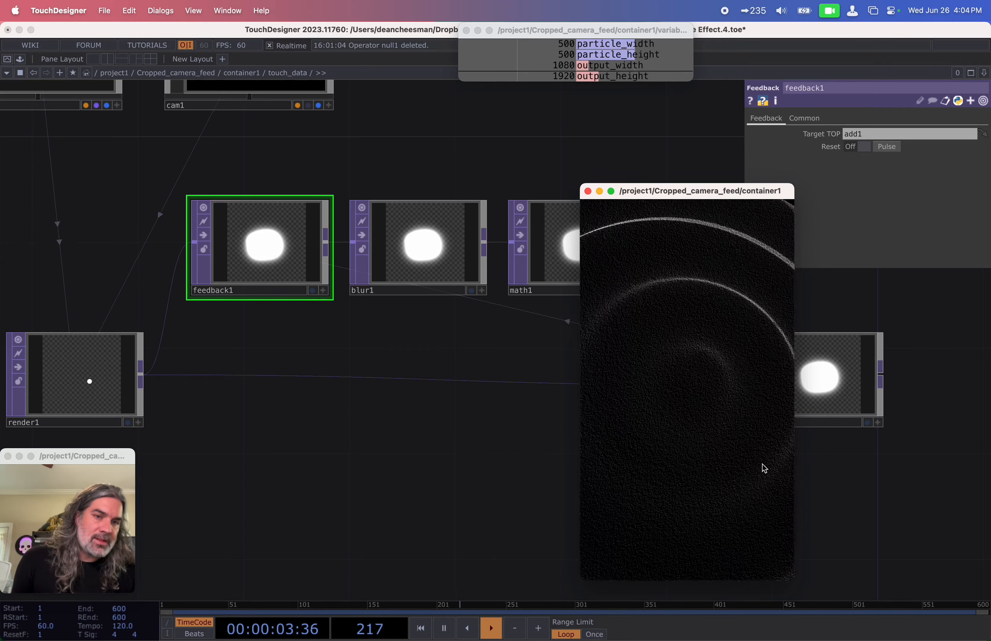
drag(431, 446, 304, 459)
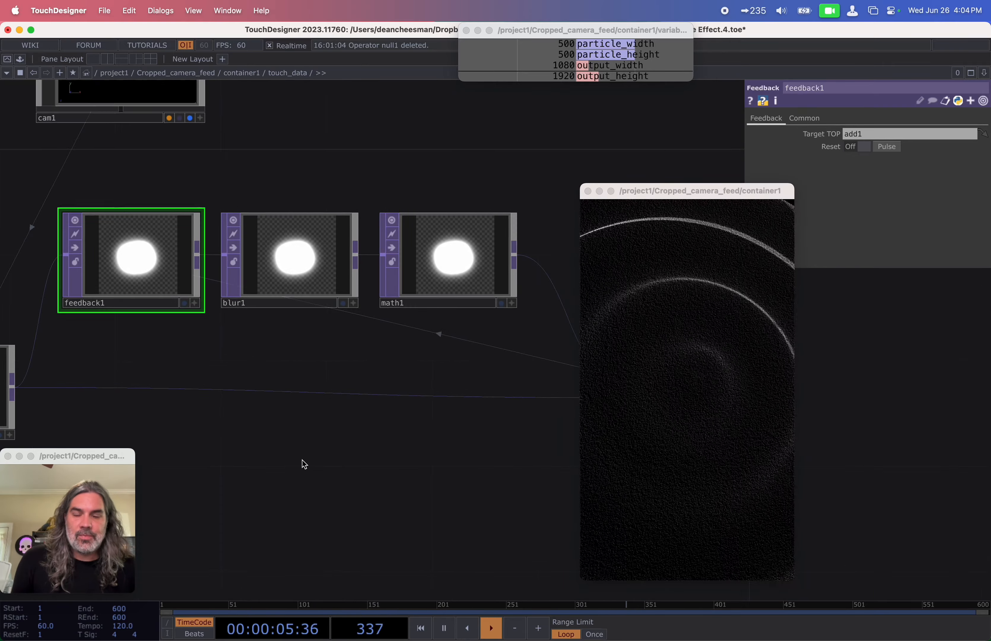
scroll(304, 459, down, 1)
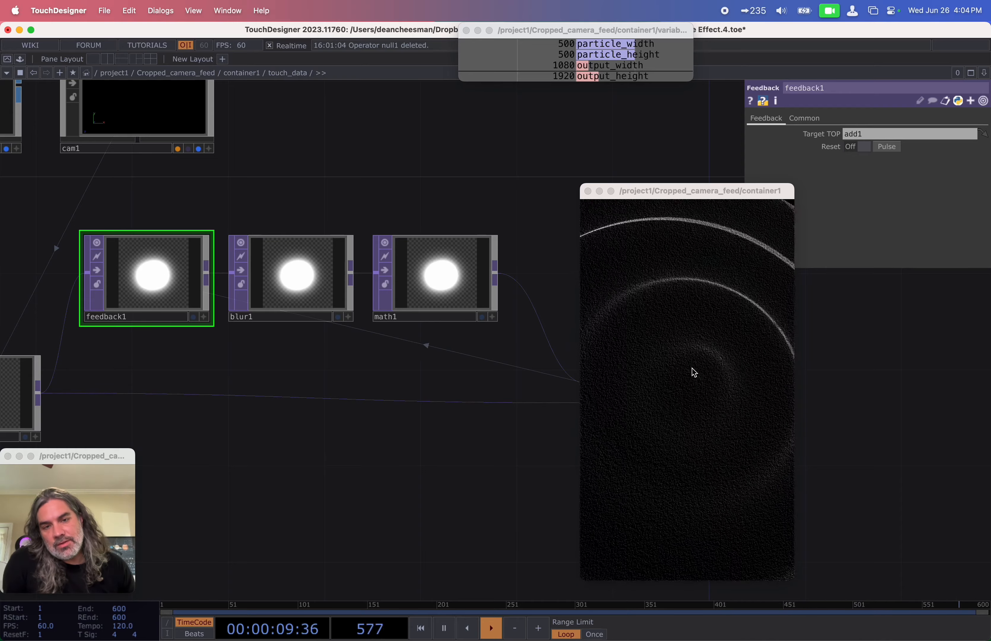
Move the container1 window clear of the network and add an Out TOP connected to add1's output.
drag(678, 204, 844, 197)
drag(565, 243, 434, 298)
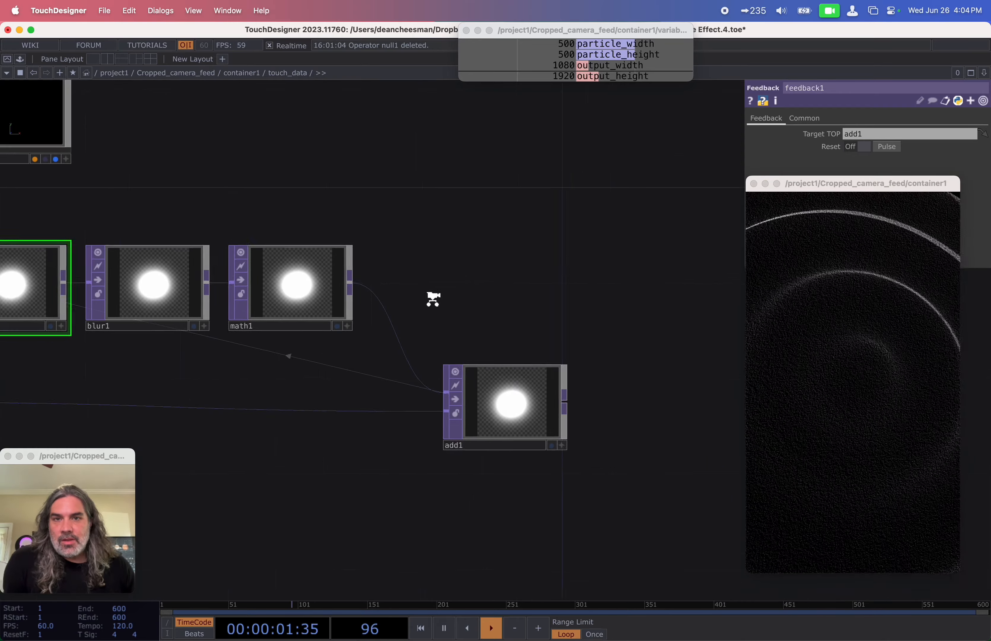
scroll(442, 310, down, 5)
scroll(441, 310, up, 2)
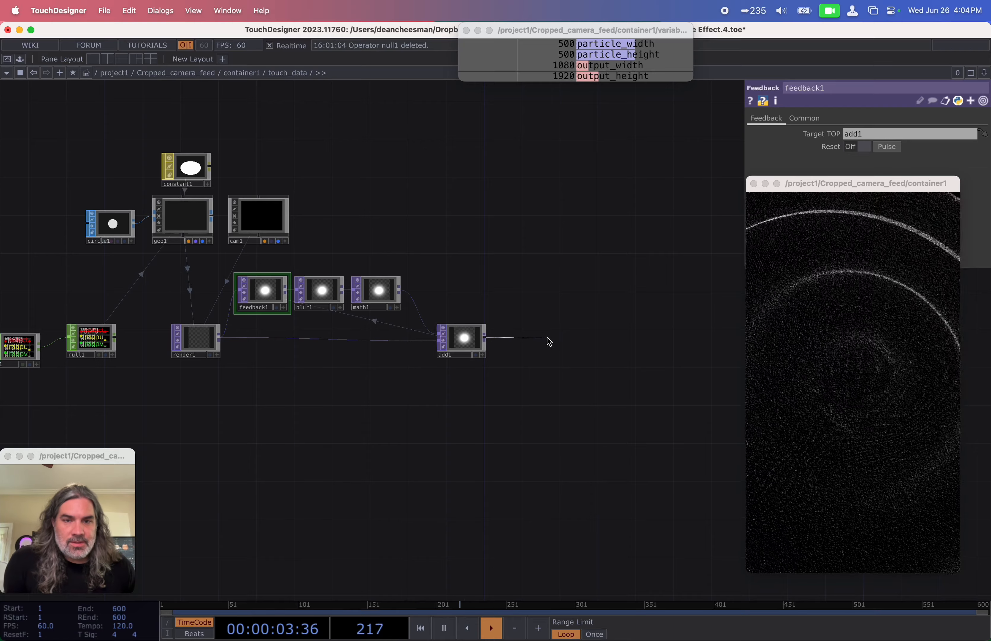
key(Tab)
click(547, 453)
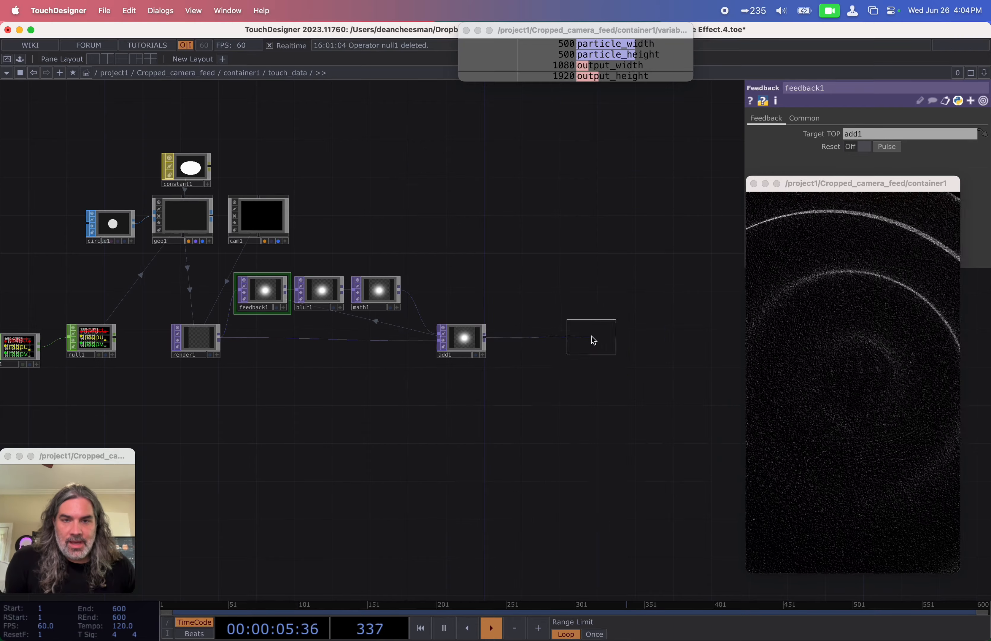
click(592, 337)
drag(550, 433, 630, 436)
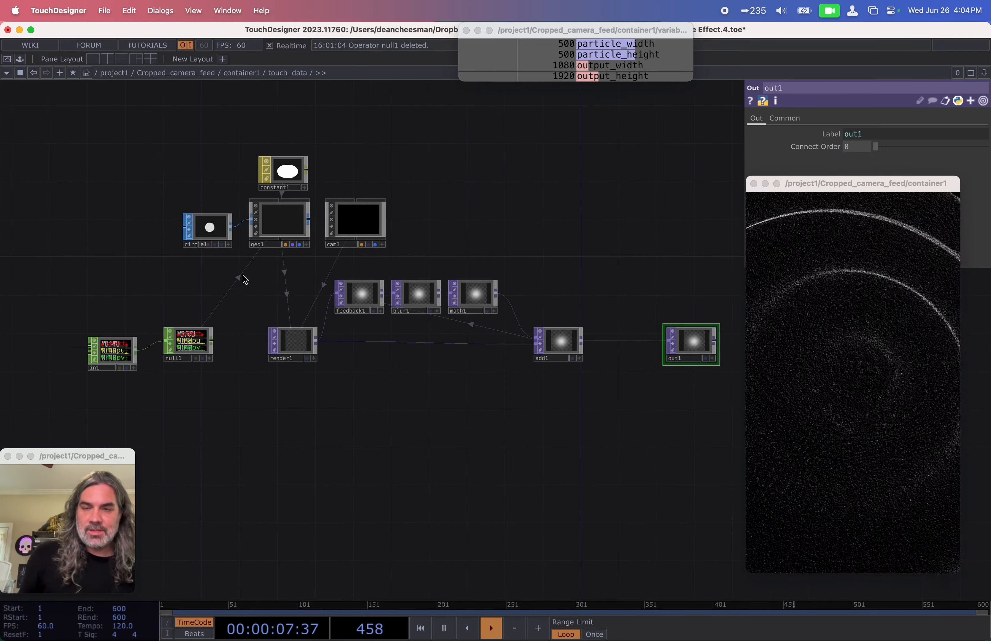
Review geo1's instancing parameters and render1's camera, geometry and render mode settings.
scroll(255, 228, up, 2)
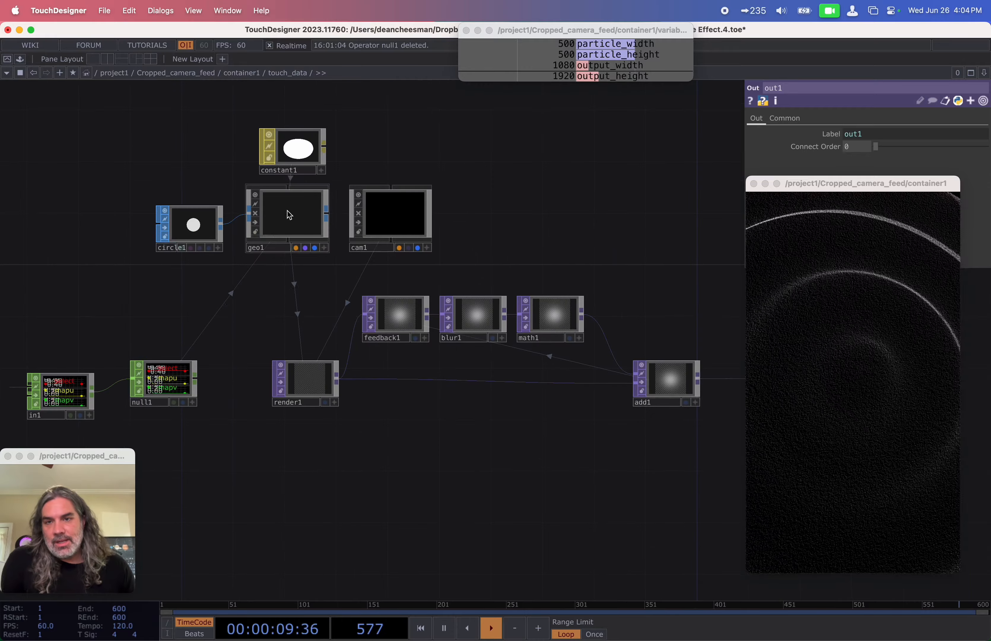
click(288, 214)
drag(791, 183, 559, 182)
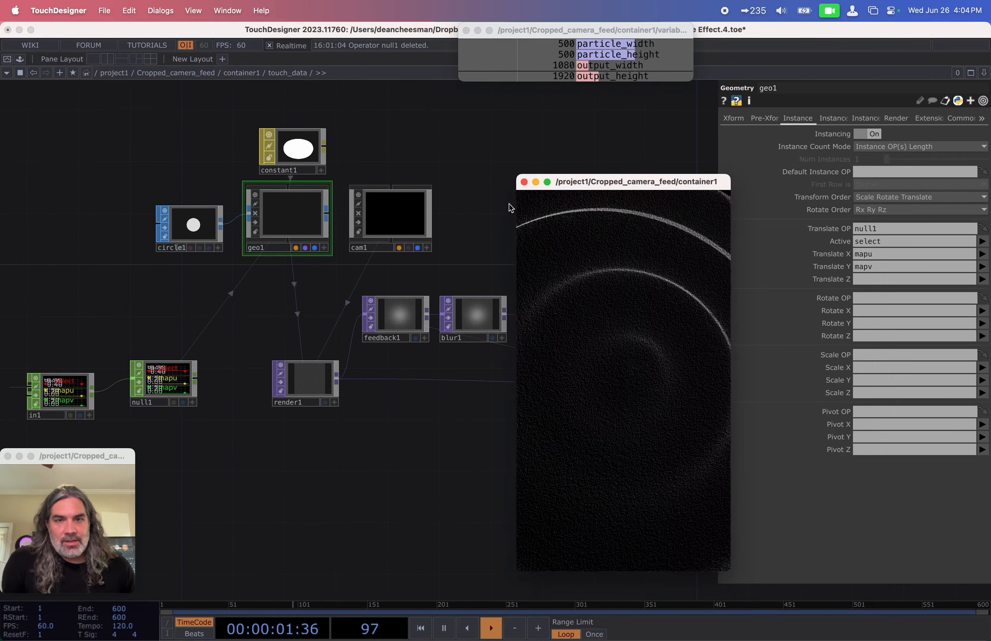
click(296, 384)
click(759, 118)
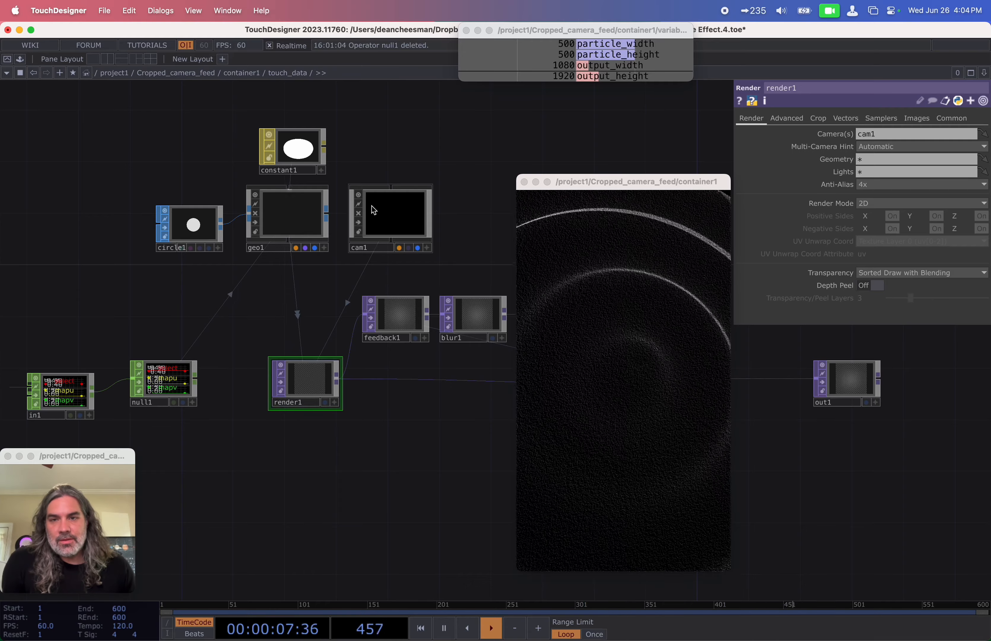
drag(369, 440, 326, 447)
scroll(345, 446, down, 2)
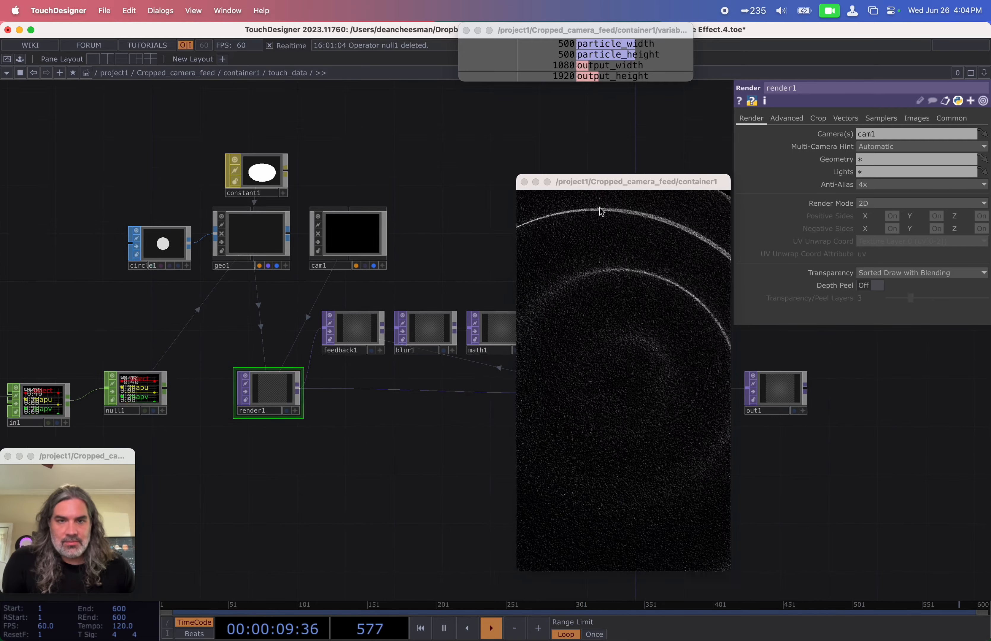
Return to the container1 network and add a Null TOP connected to touch_data's output, placed to its right.
drag(601, 188, 663, 183)
drag(449, 210, 409, 257)
key(u)
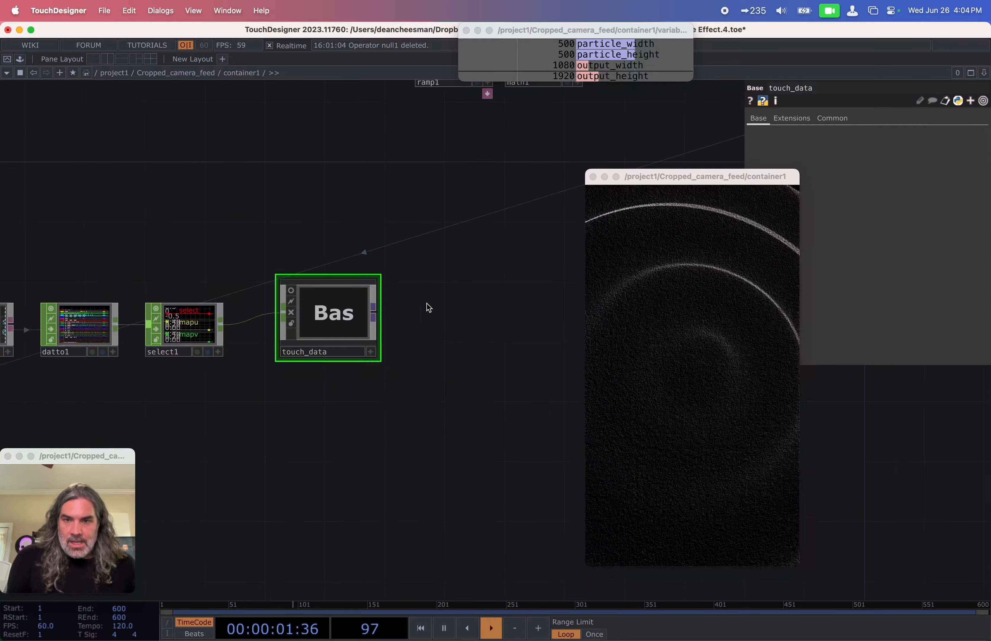
drag(422, 338, 359, 347)
key(Tab)
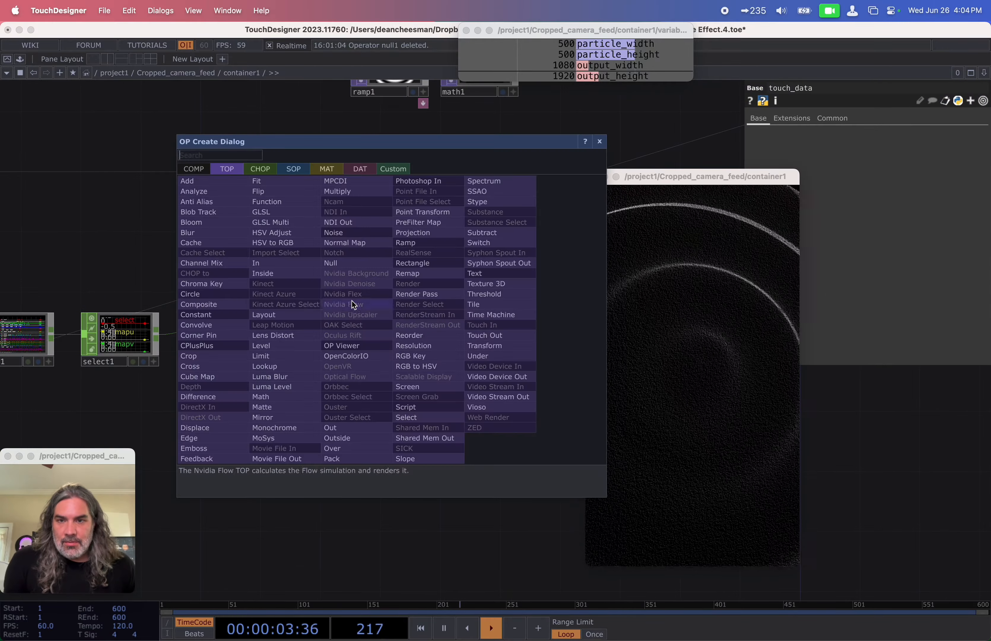
click(343, 265)
click(401, 320)
drag(361, 438, 323, 496)
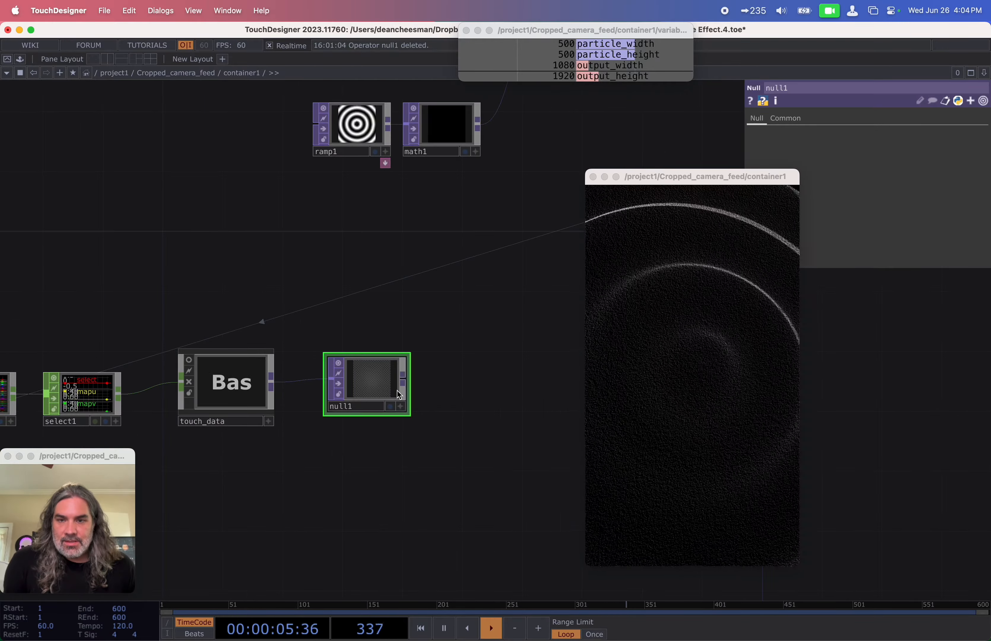
scroll(397, 383, up, 3)
drag(475, 335, 351, 458)
scroll(351, 457, down, 3)
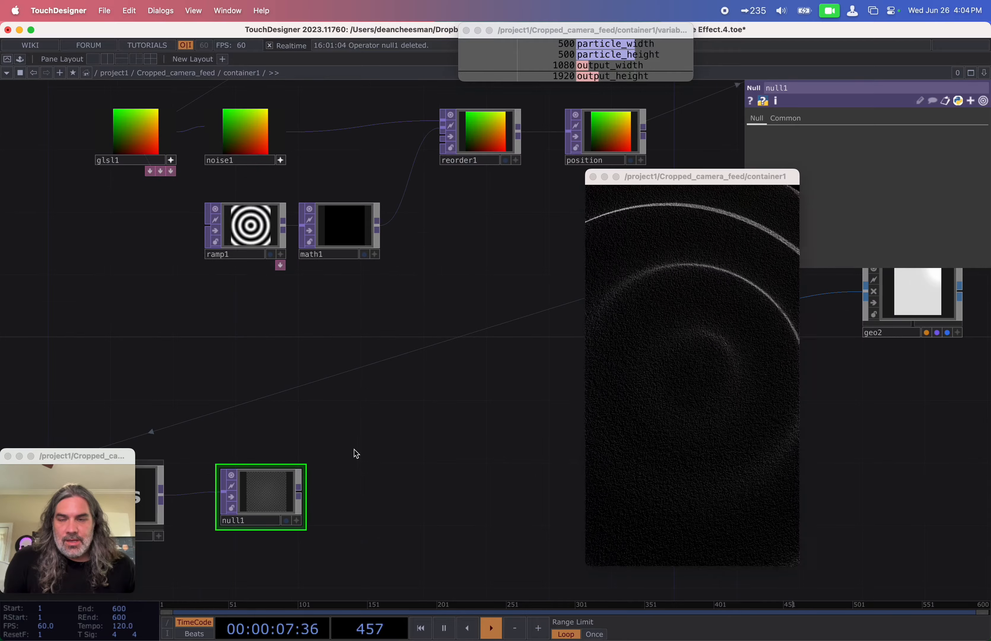
Move ramp1 and math1 away from reorder1 together and insert a Null TOP named blue between math1 and reorder1.
right_drag(378, 290, 262, 235)
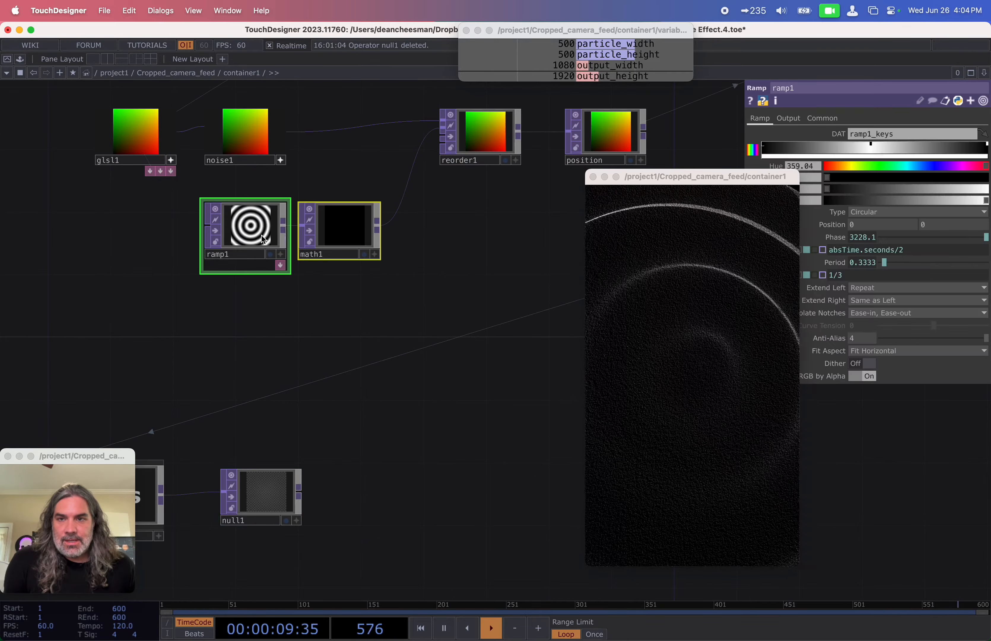
drag(261, 235, 167, 297)
right_click(356, 222)
click(375, 218)
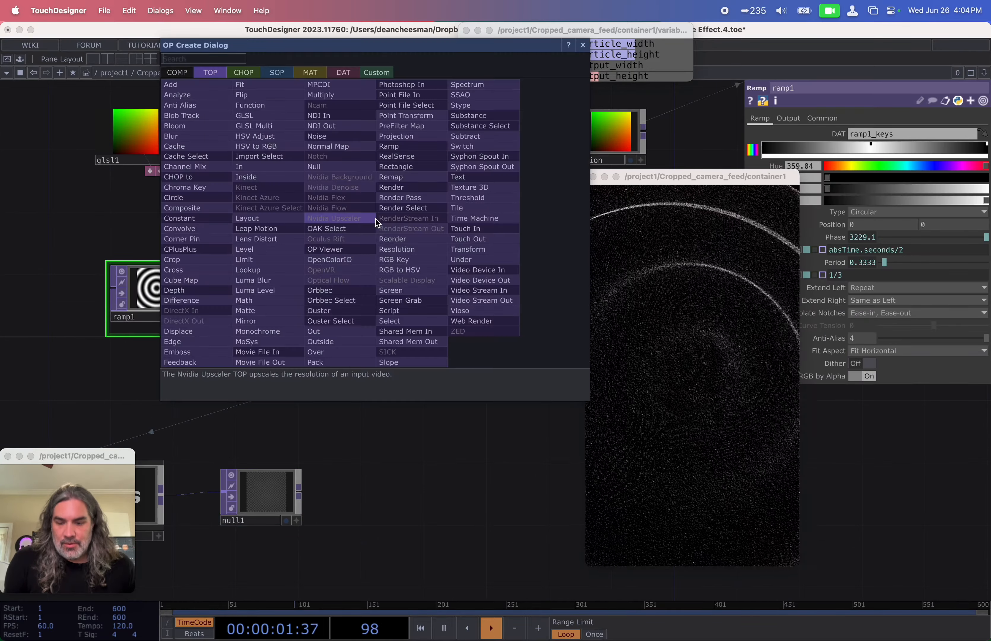
click(338, 168)
right_click(426, 298)
click(446, 310)
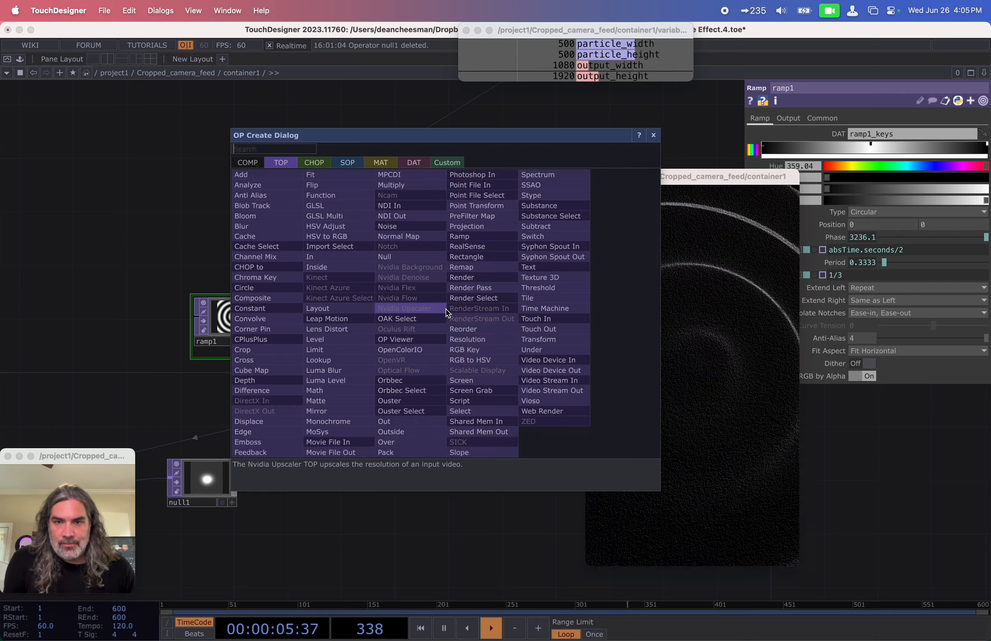
text(ra)
click(450, 237)
click(434, 369)
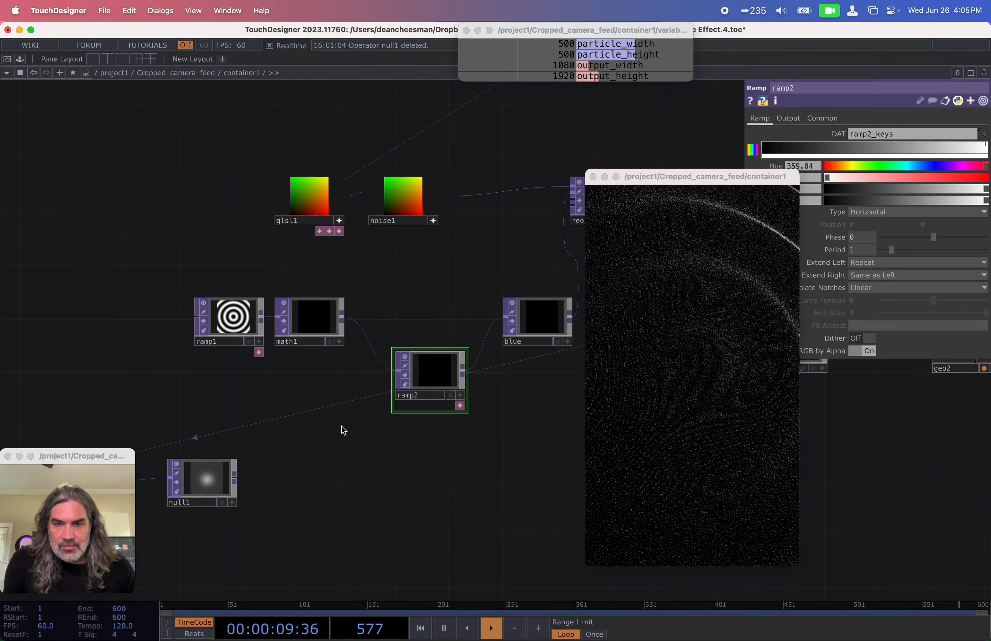
key(super+z)
Insert a Composite TOP between math1 and blue, connect null1 as its second input, and set its operation to Add.
right_click(438, 323)
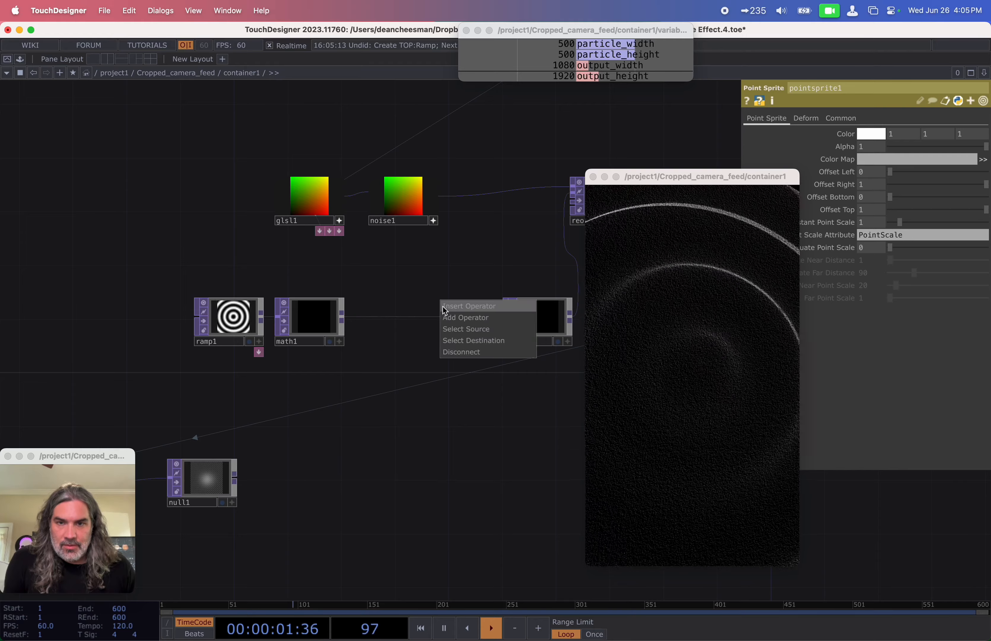
click(446, 307)
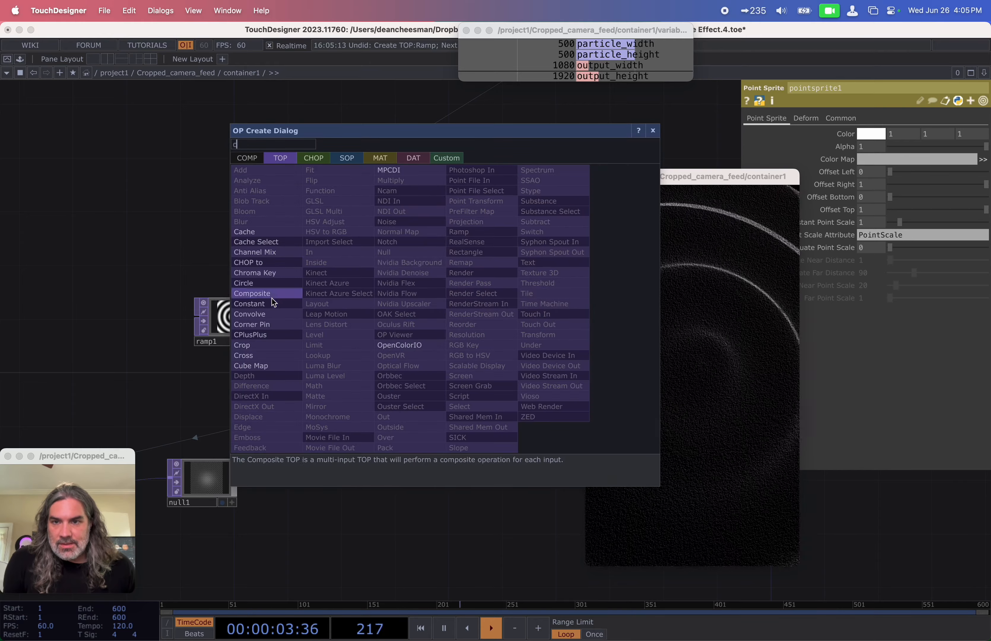
click(252, 293)
click(435, 384)
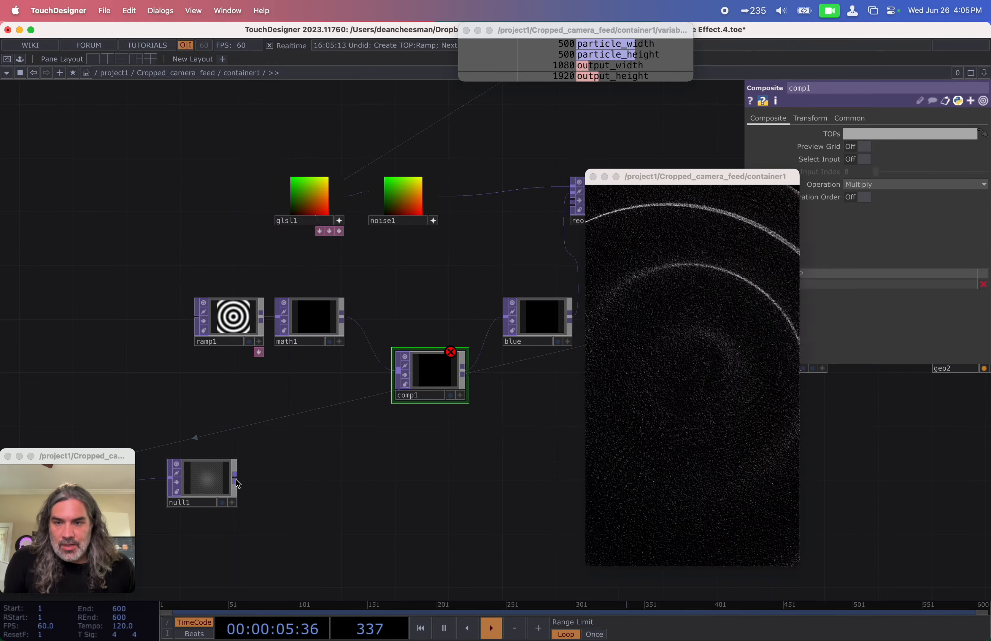
click(397, 370)
click(874, 185)
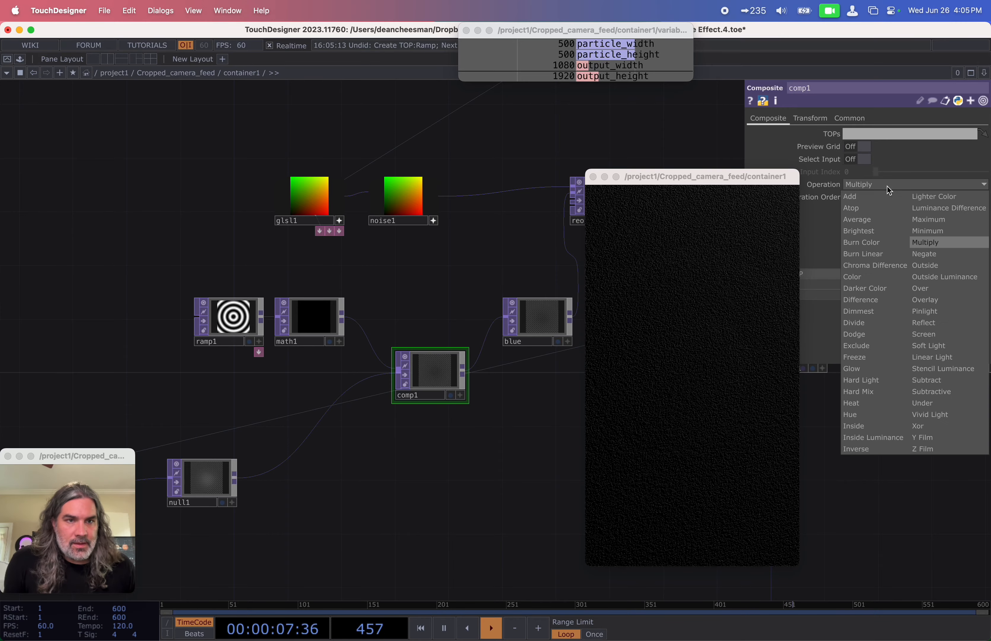
click(862, 196)
Set ramp1's resolution to 720 by 720.
scroll(499, 434, up, 1)
middle_click(220, 313)
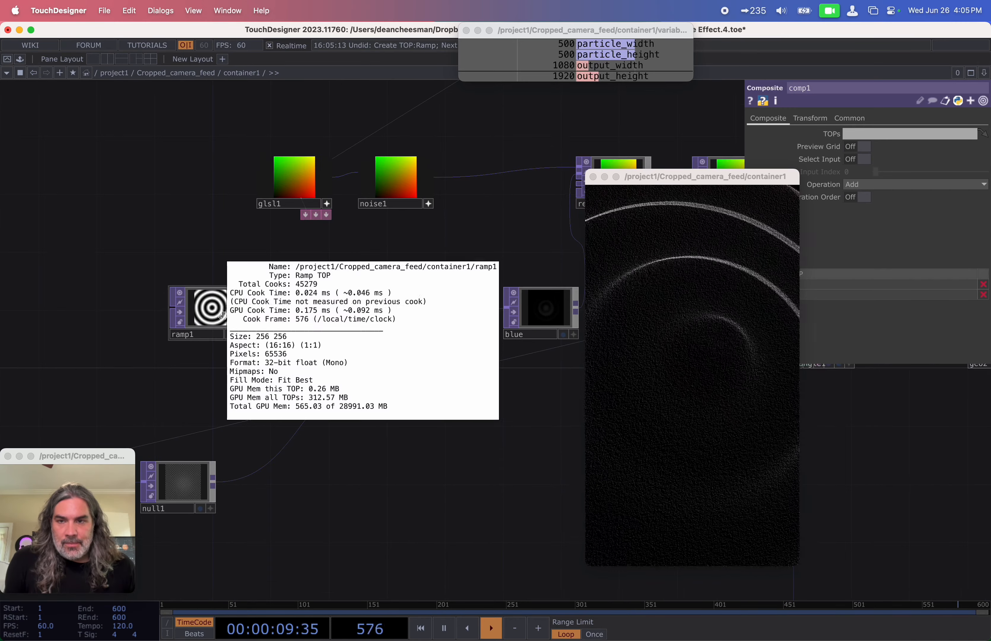
click(212, 310)
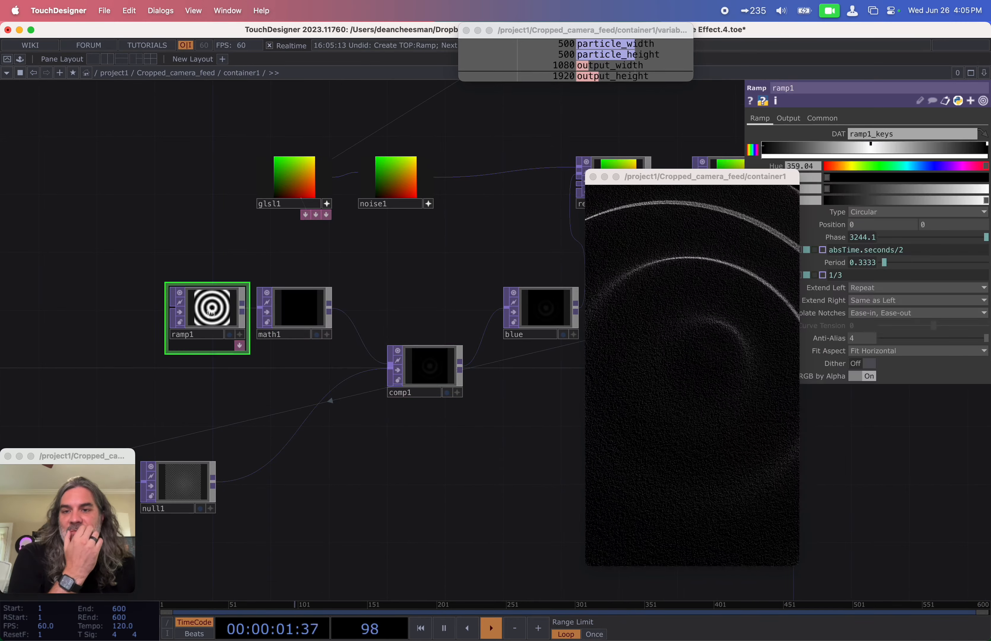
click(821, 123)
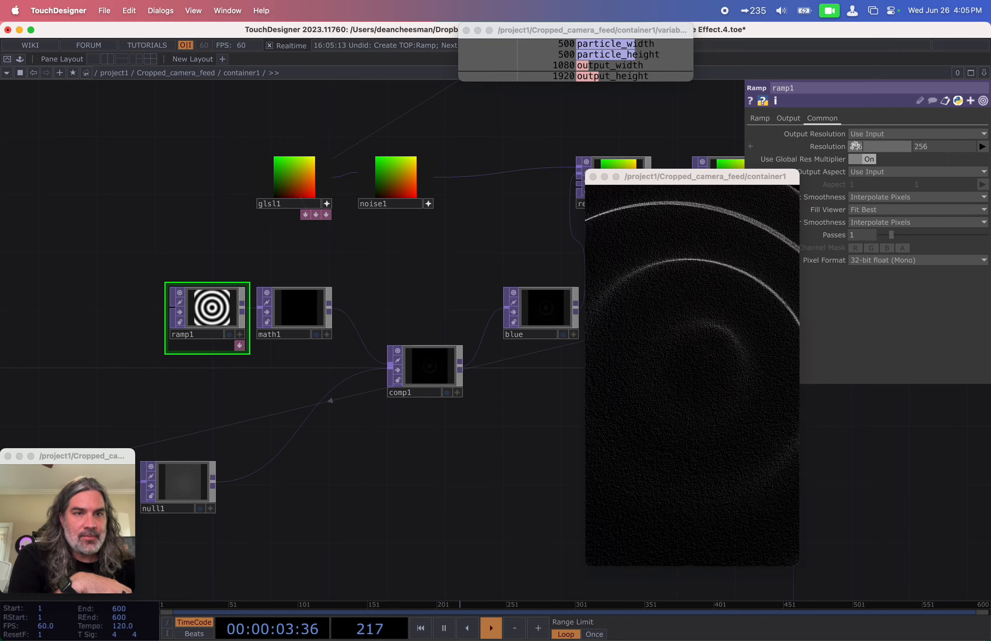
text(0)
key(Tab)
text(720)
key(Return)
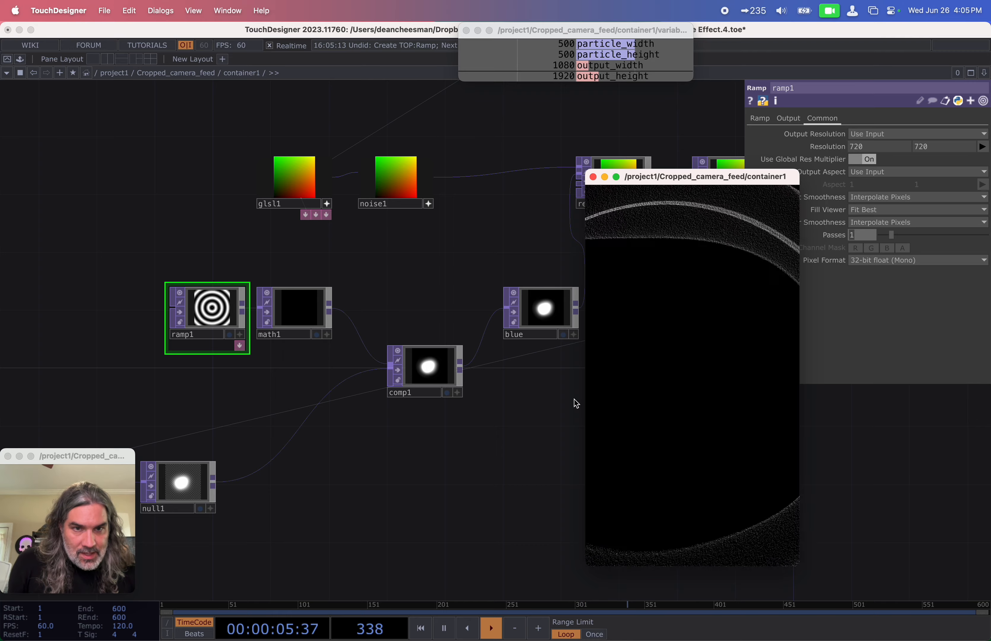
Enter the touch_data component's network and check math1's Multi-Add settings in the feedback chain.
click(334, 479)
drag(335, 479, 538, 413)
drag(336, 524, 422, 480)
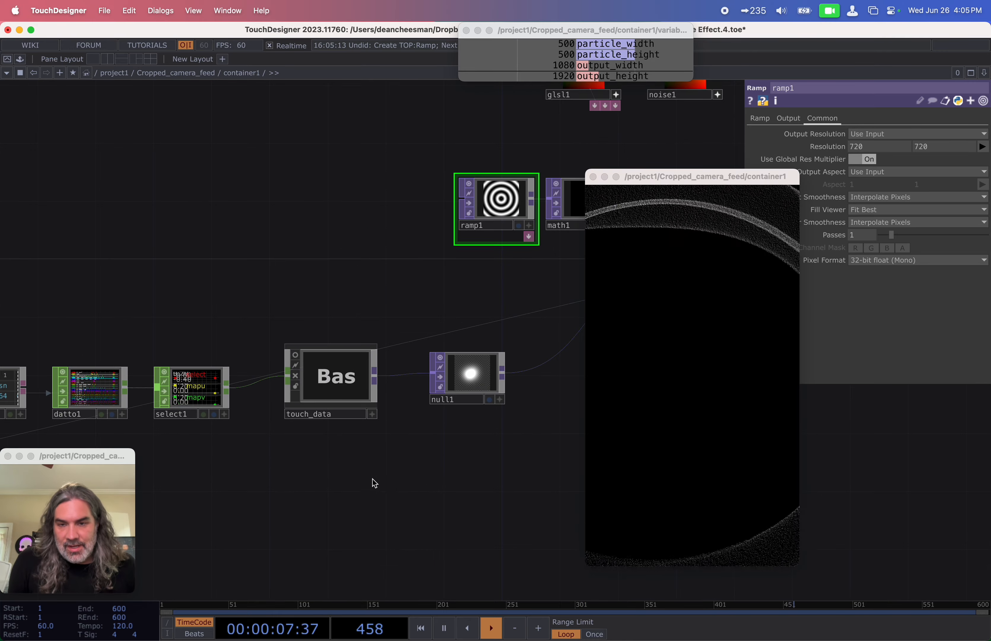
click(339, 367)
key(i)
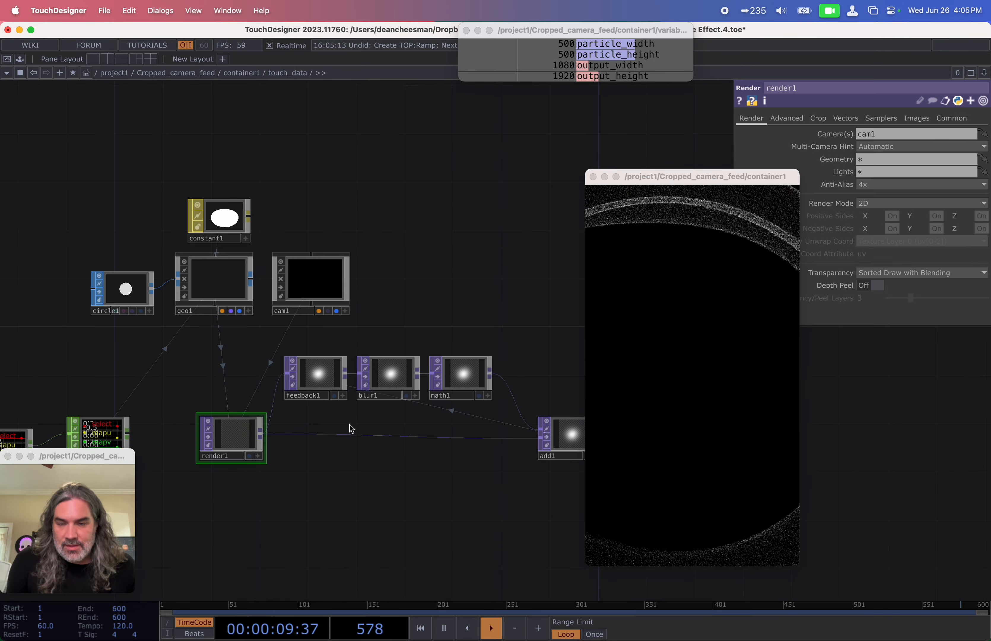
scroll(353, 416, up, 5)
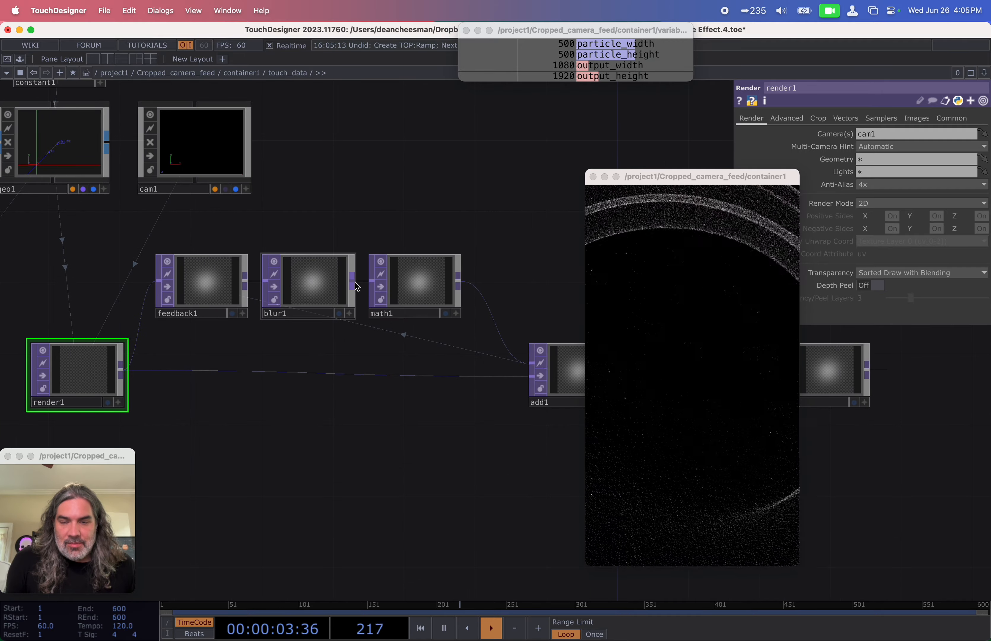
click(431, 284)
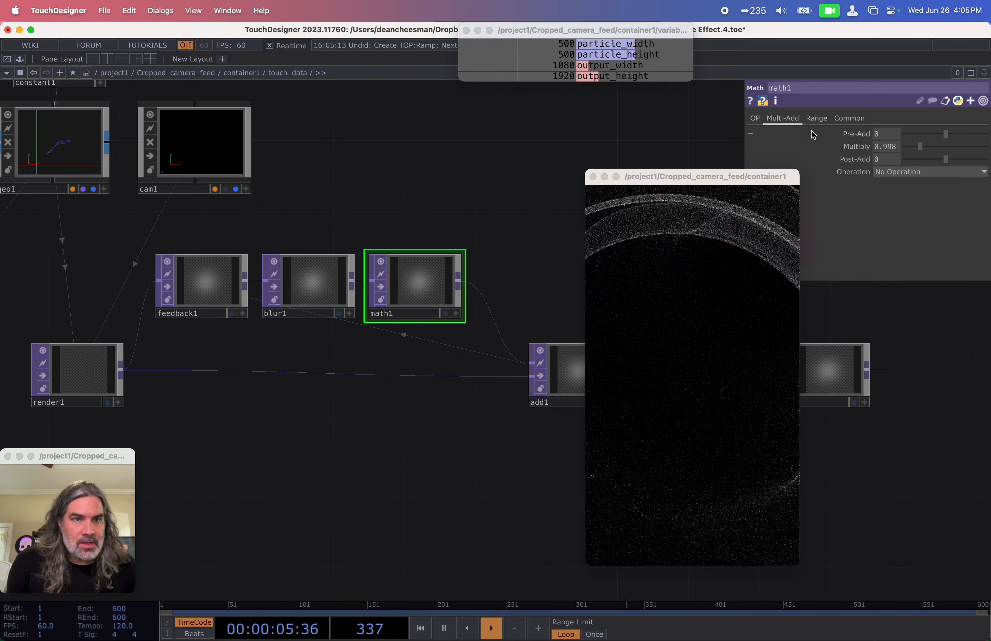
Move add1 and out1 farther from math1 and insert a Level TOP between math1 and add1.
drag(443, 249, 227, 234)
scroll(227, 233, down, 2)
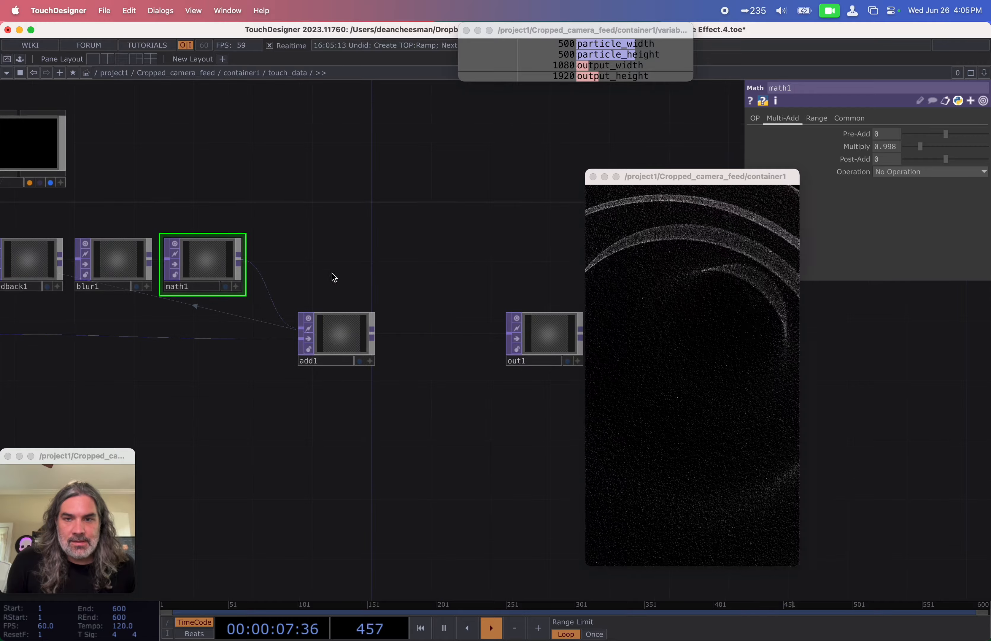
right_drag(325, 276, 556, 392)
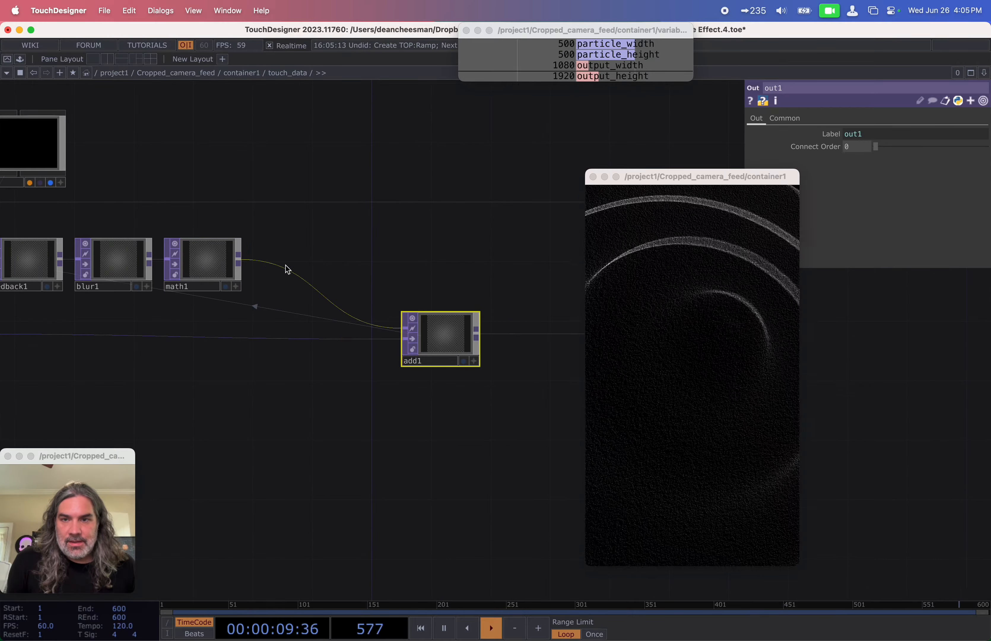
right_click(288, 251)
click(301, 251)
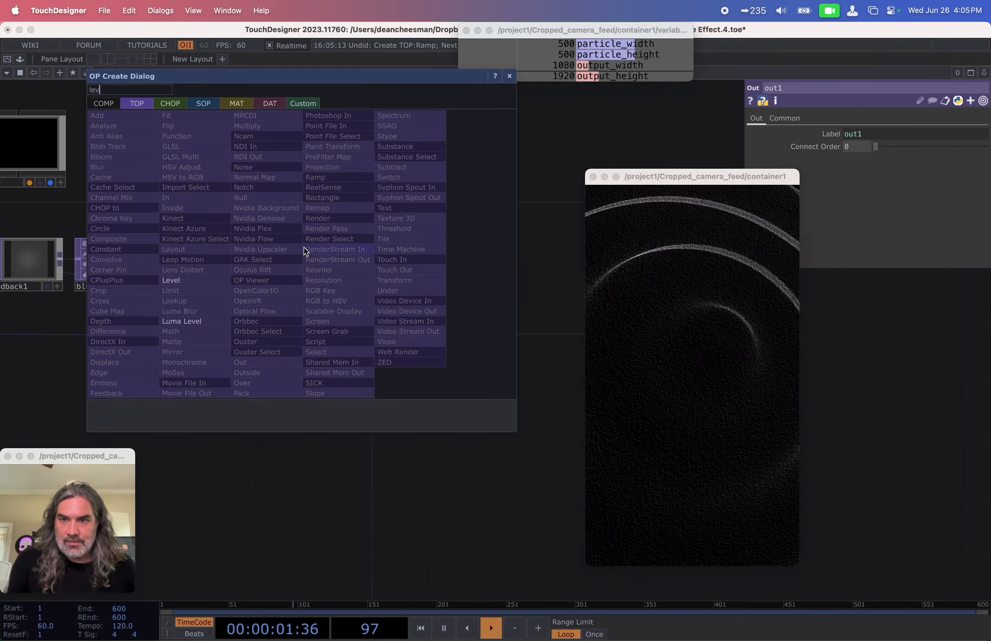
click(203, 281)
drag(302, 265, 292, 264)
Set level1's post opacity to 0.99 and test touches in the container1 window to examine how the feedback fades.
click(852, 118)
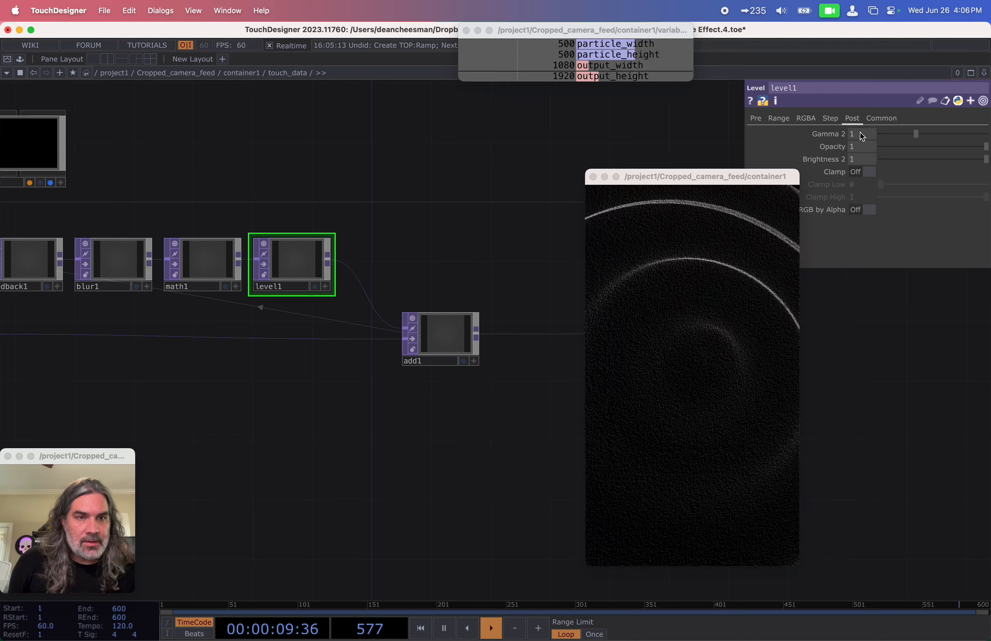
drag(857, 149, 834, 149)
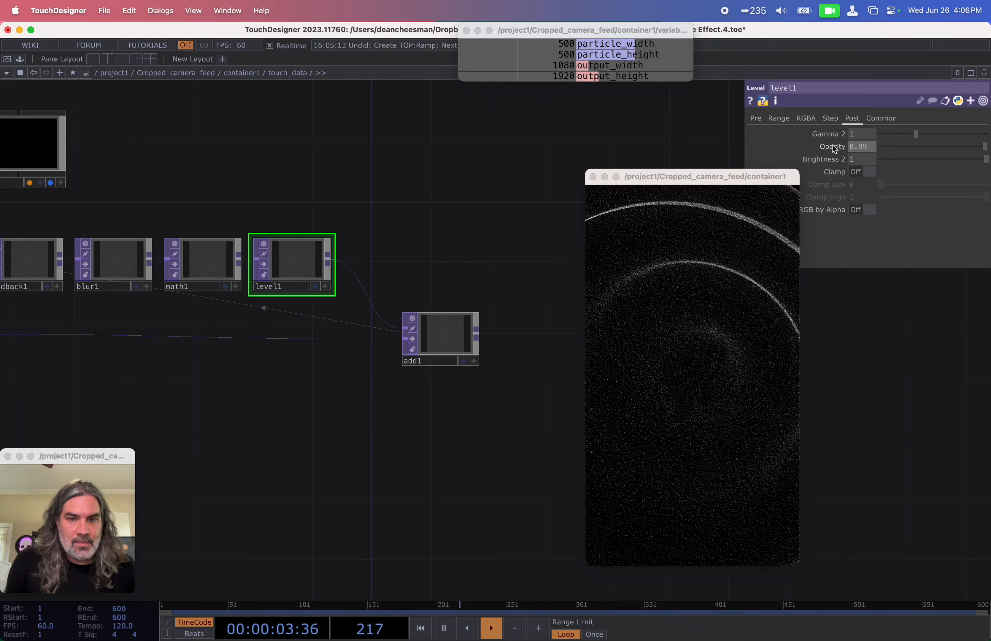
mouse_move(646, 414)
mouse_down()
mouse_move(683, 435)
mouse_move(750, 401)
mouse_move(677, 246)
mouse_move(595, 371)
mouse_move(724, 488)
mouse_move(751, 234)
mouse_move(737, 250)
mouse_up()
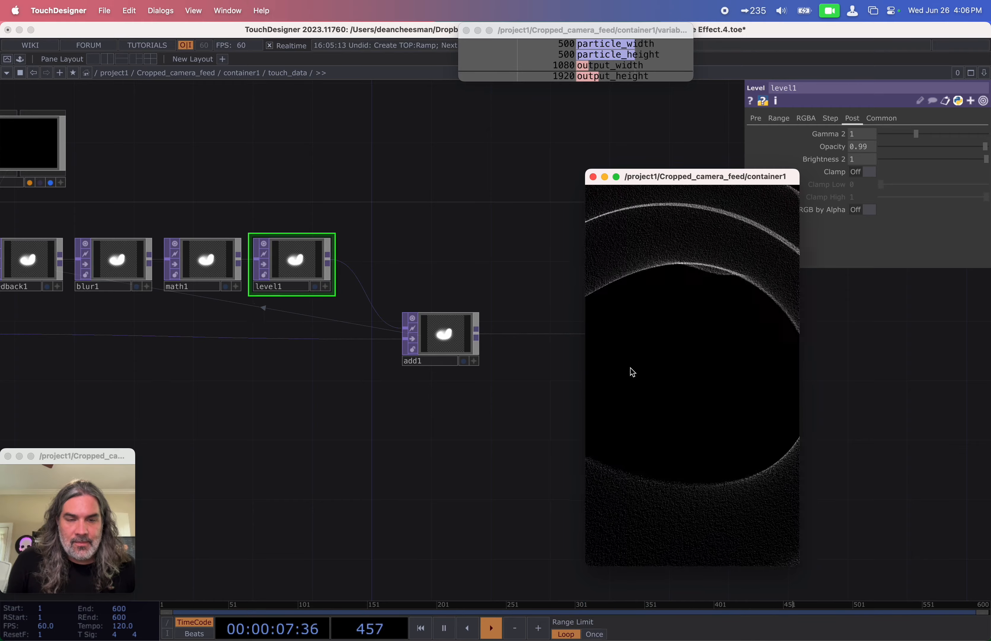
drag(337, 455, 423, 445)
scroll(423, 445, down, 2)
scroll(420, 446, down, 2)
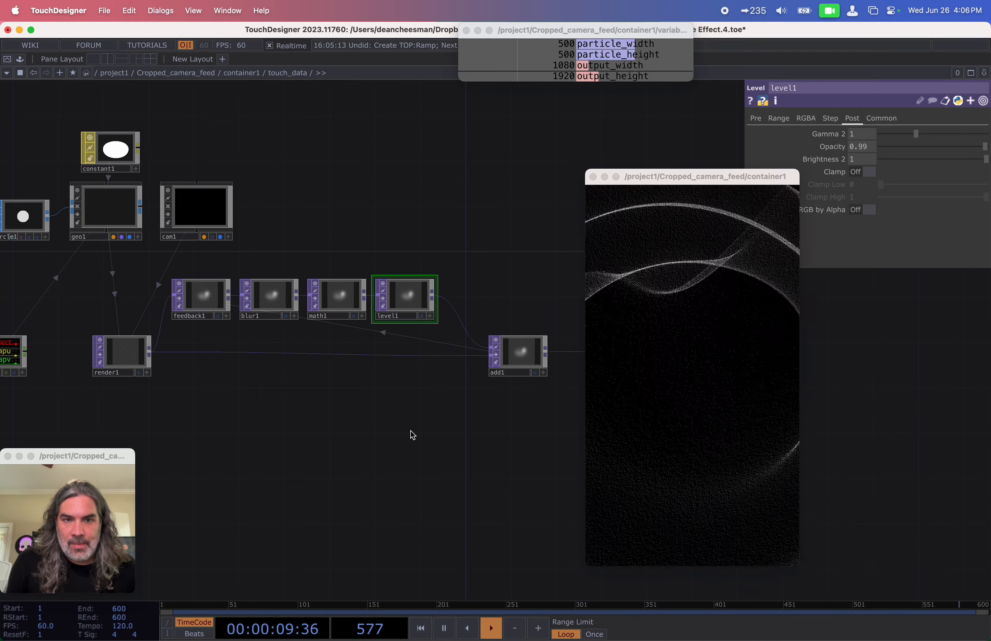
drag(659, 447, 703, 366)
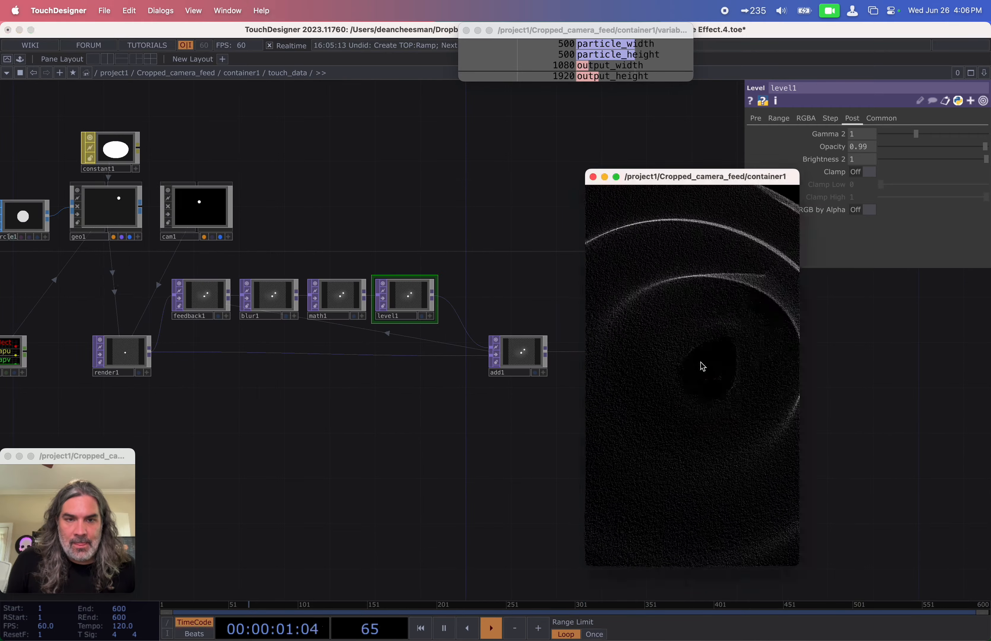